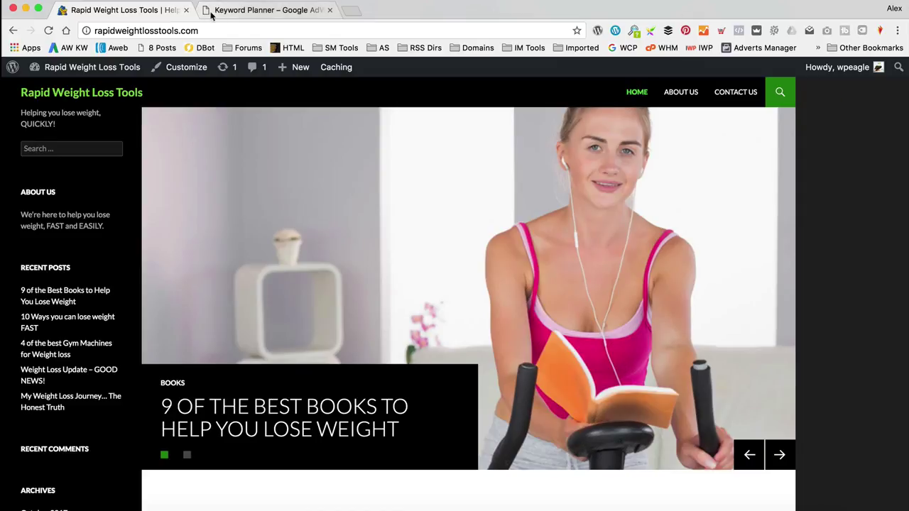
# - Review the keyword ideas in the Keyword Planner tab, then return to the Rapid Weight Loss Tools site
pyautogui.click(220, 11)
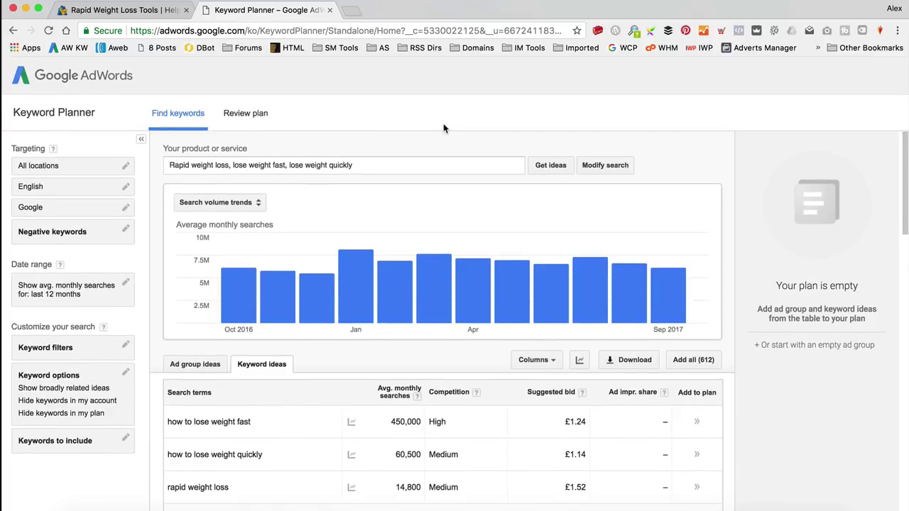
pyautogui.scroll(-2, 440, 284)
pyautogui.scroll(2, 355, 249)
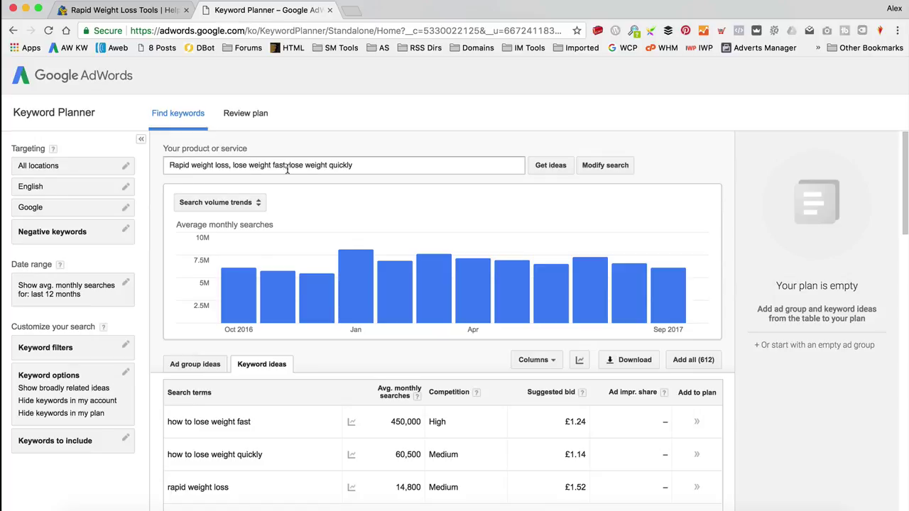
pyautogui.scroll(-3, 430, 159)
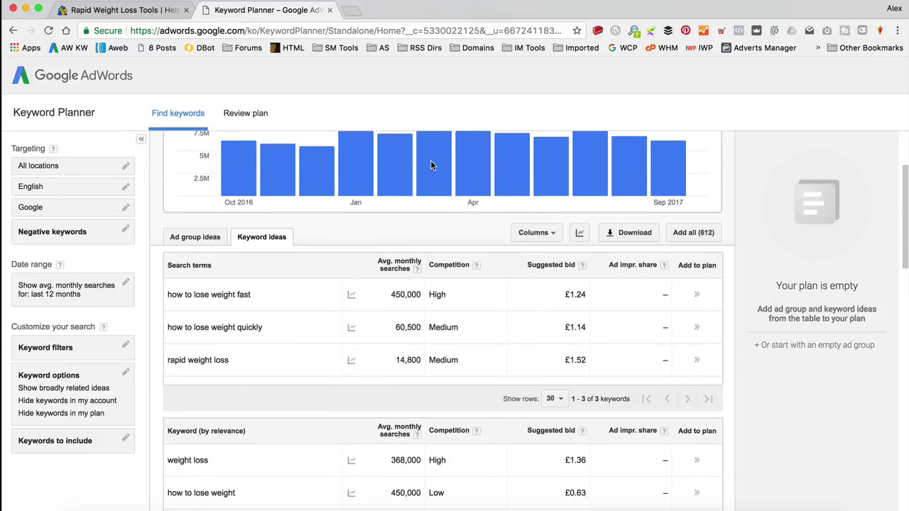
pyautogui.scroll(-3, 471, 369)
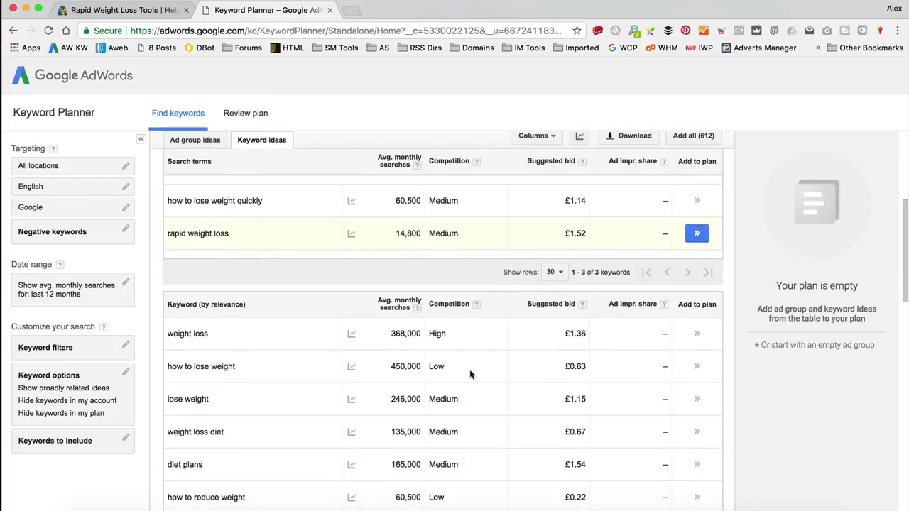
pyautogui.scroll(-3, 305, 301)
pyautogui.scroll(3, 304, 301)
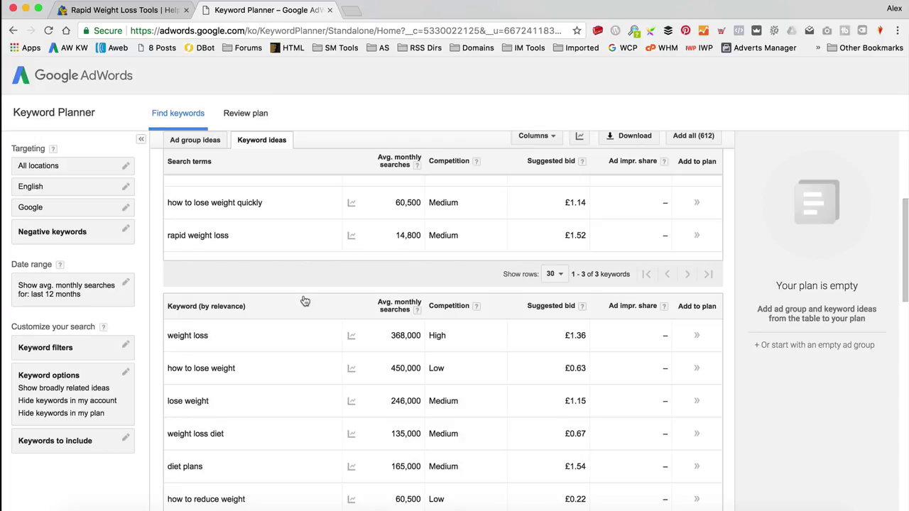
pyautogui.scroll(2, 440, 310)
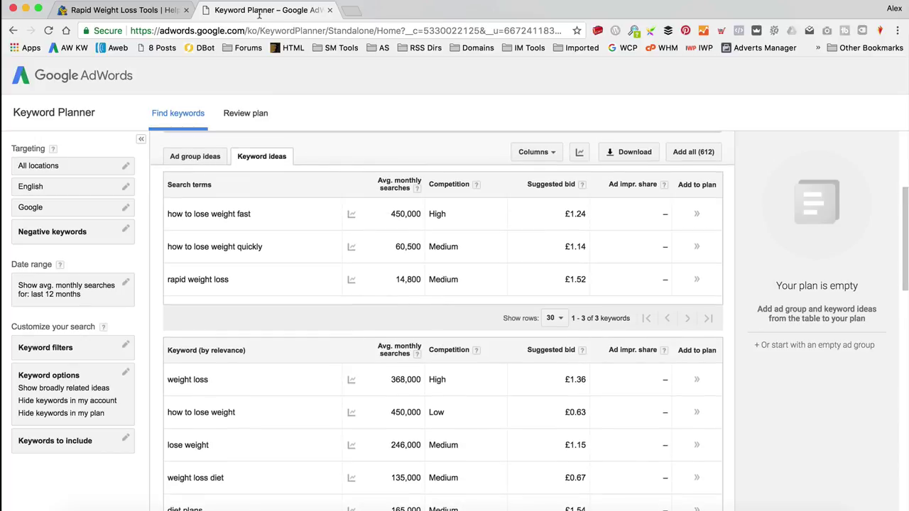
pyautogui.click(121, 10)
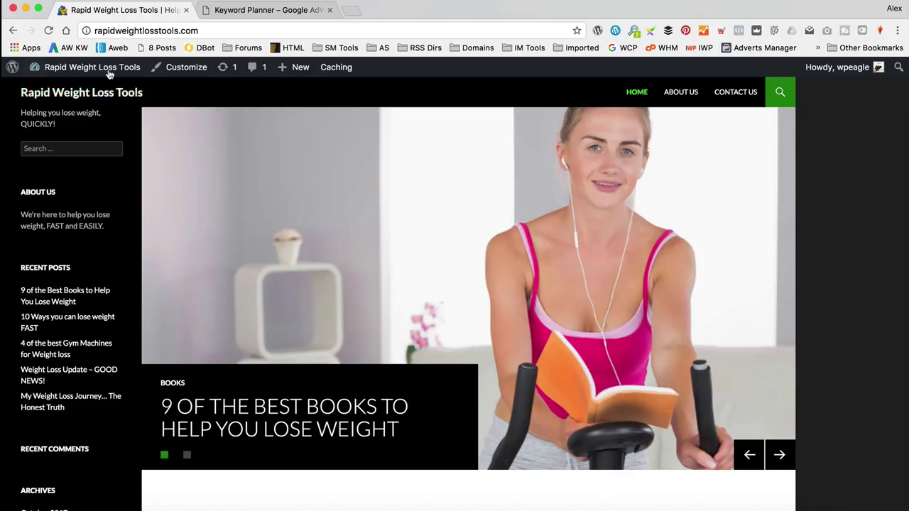
# - Go from the site's admin dashboard to Plugins > Add New
pyautogui.moveTo(96, 71)
pyautogui.click(86, 95)
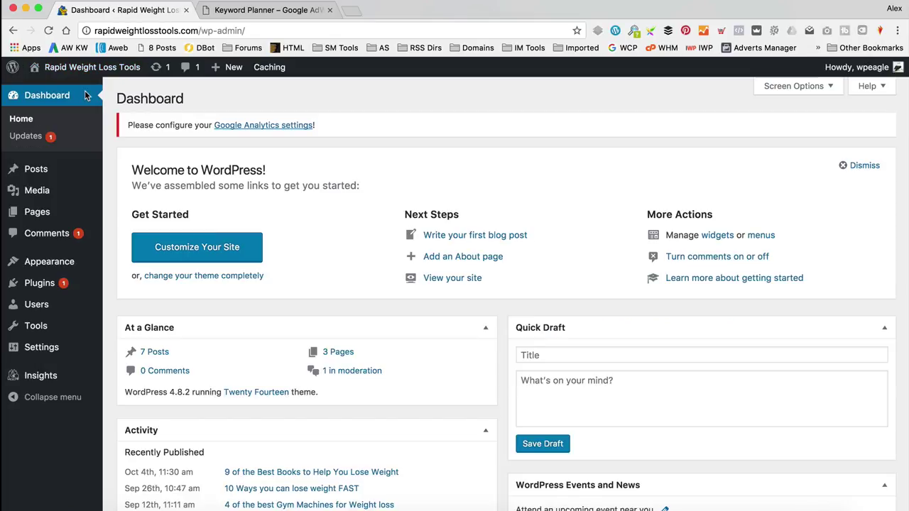
pyautogui.moveTo(79, 285)
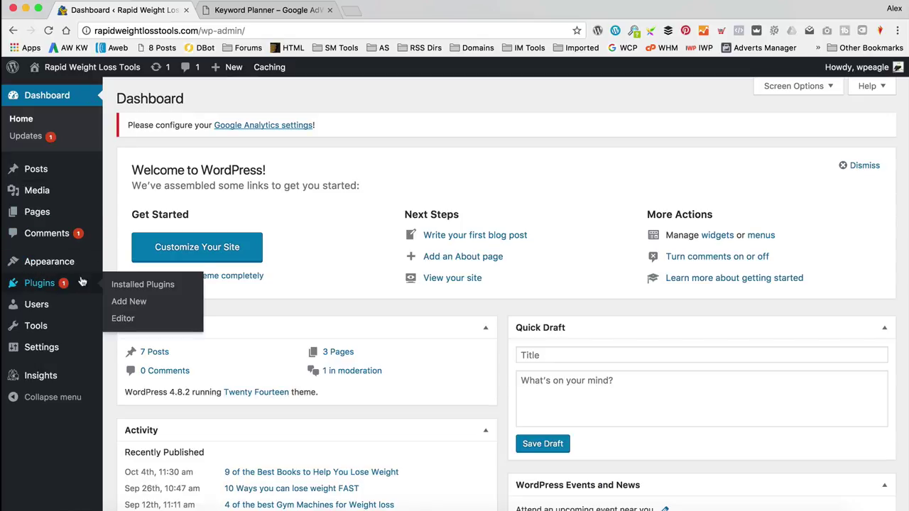
pyautogui.click(138, 302)
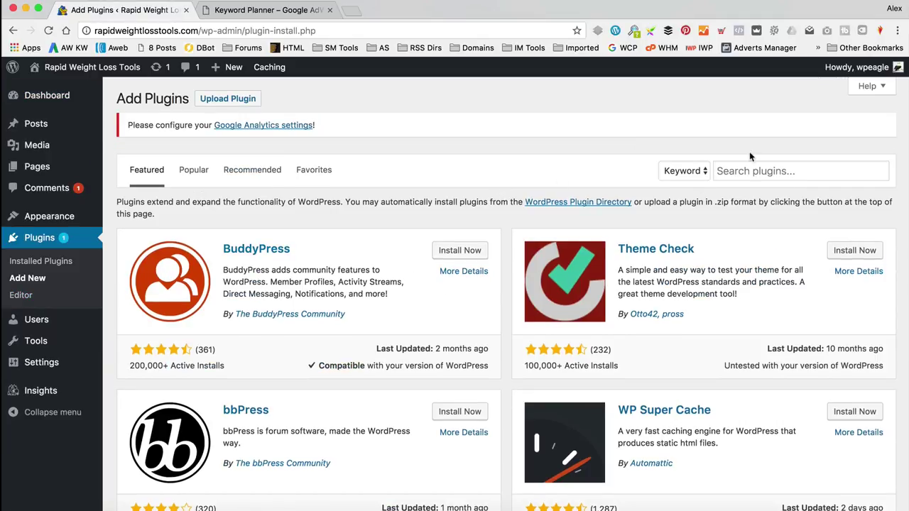
# - Search for 'yoast seo', then install and activate the Yoast SEO plugin
pyautogui.click(749, 171)
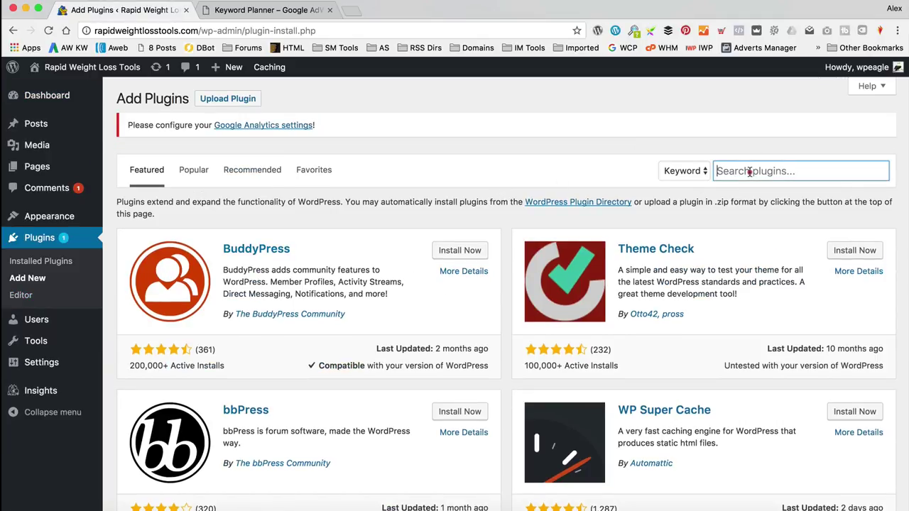
pyautogui.write('yoas')
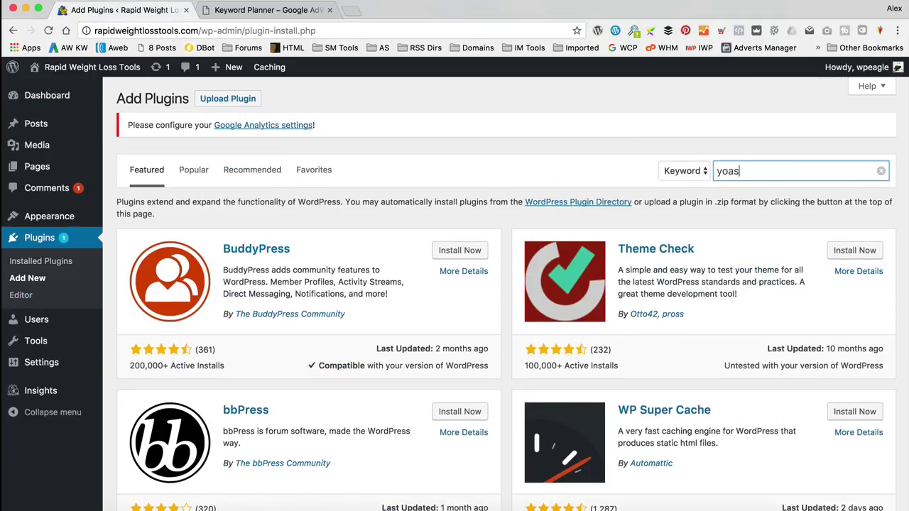
pyautogui.write('t seo')
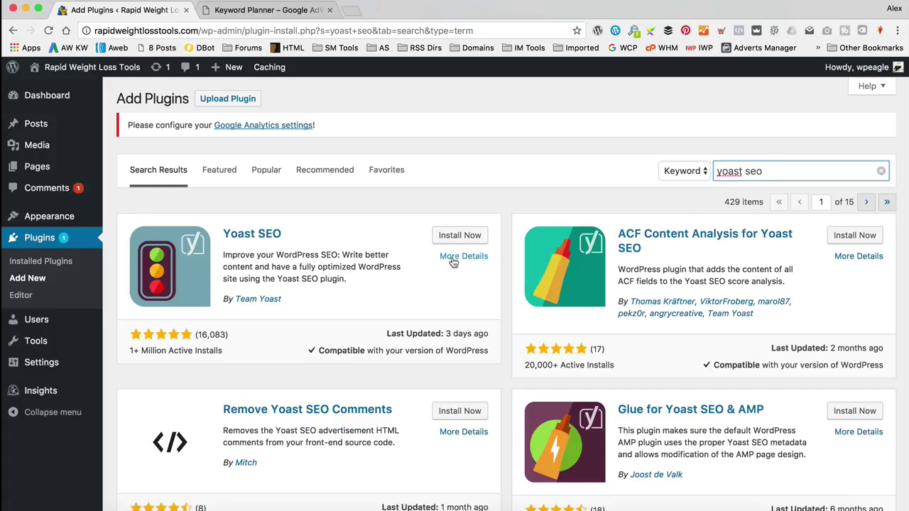
pyautogui.click(474, 238)
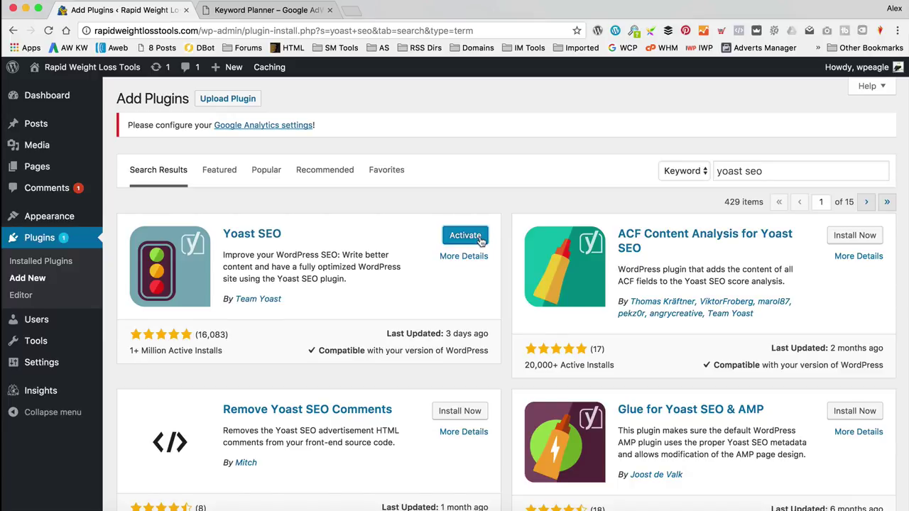
pyautogui.click(480, 241)
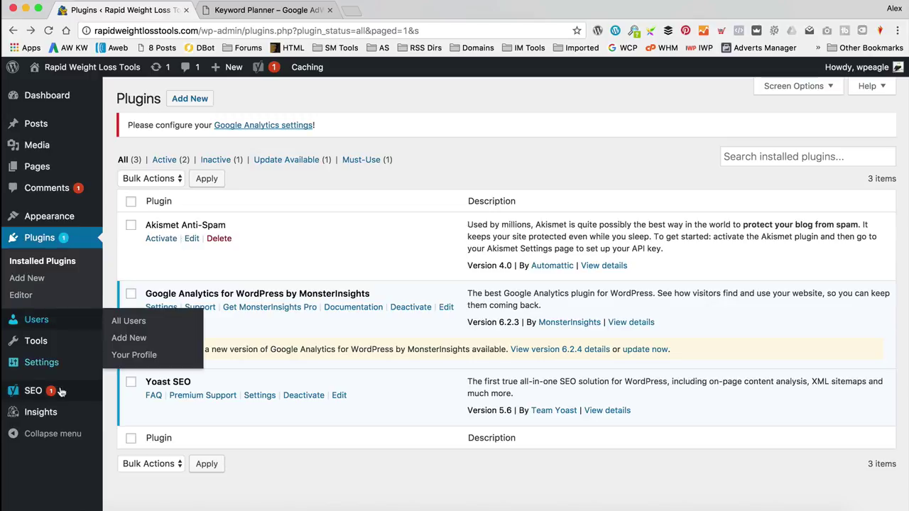
pyautogui.moveTo(52, 394)
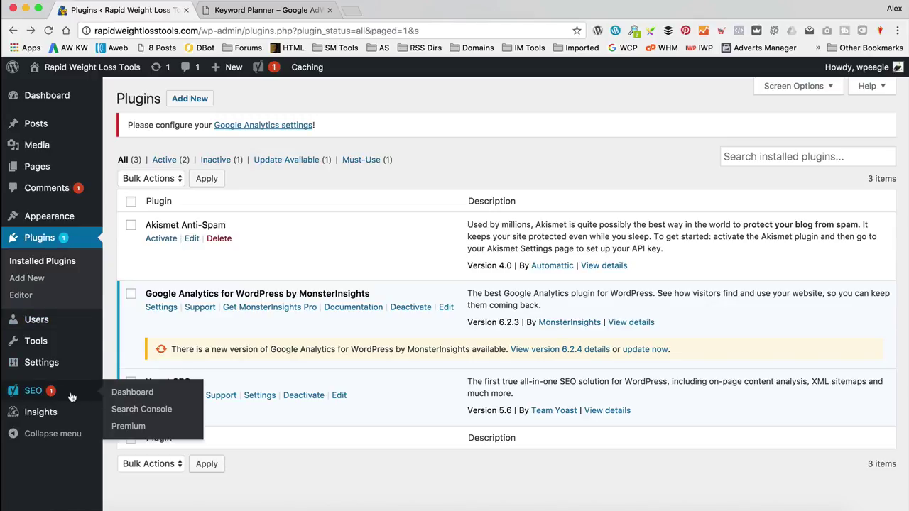
# - Enable Advanced settings pages in Yoast SEO's Features tab and save the changes
pyautogui.click(133, 391)
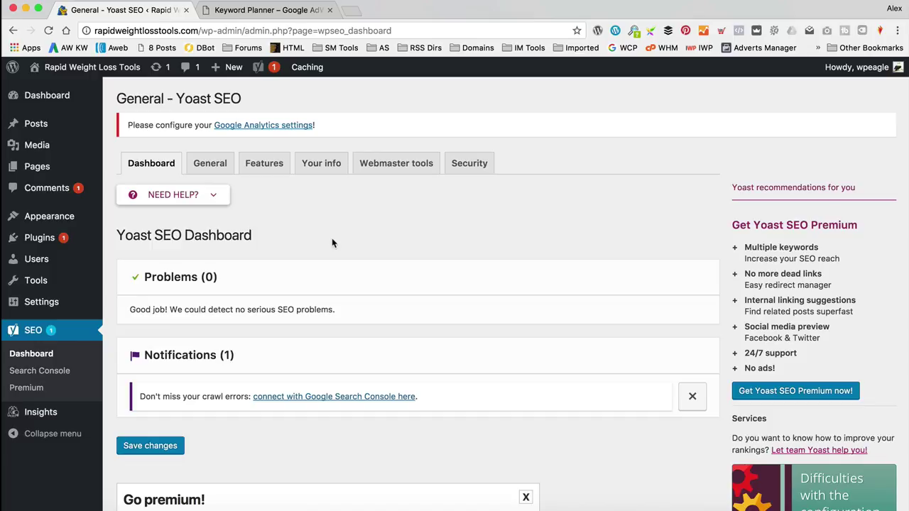
pyautogui.click(273, 168)
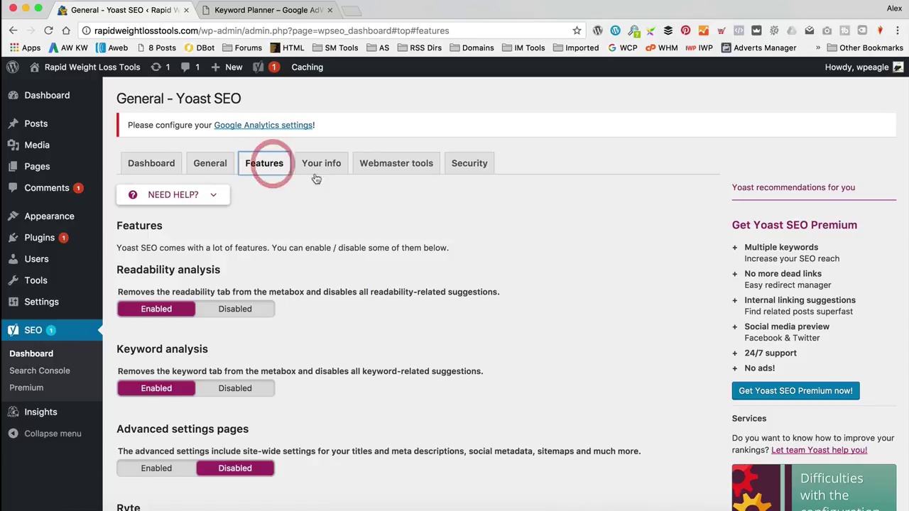
pyautogui.scroll(-4, 305, 334)
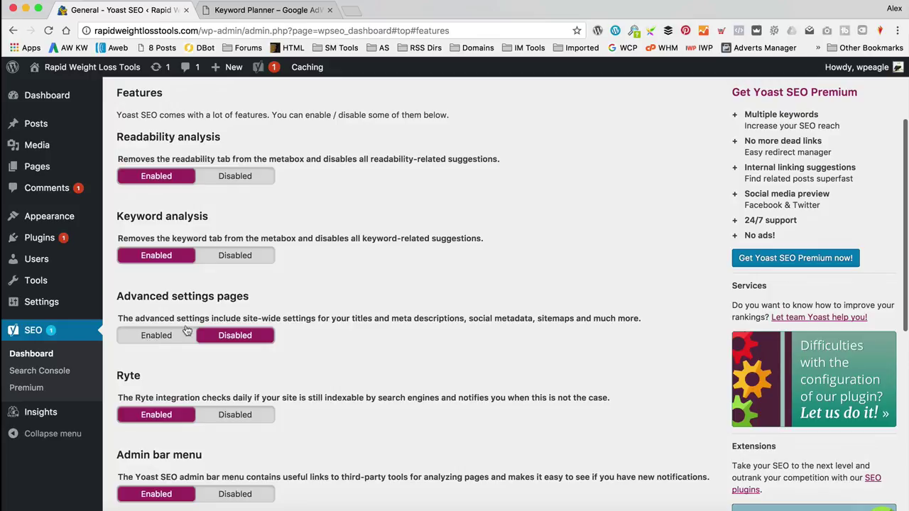
pyautogui.click(152, 336)
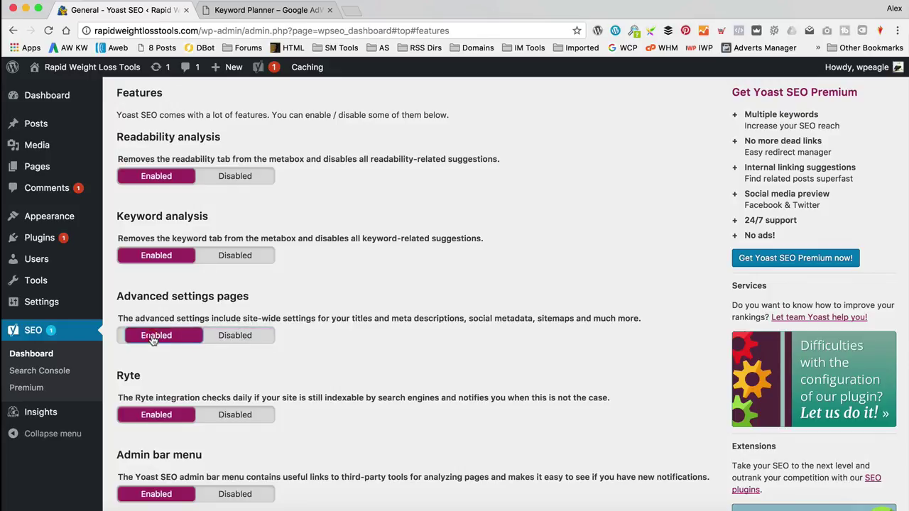
pyautogui.scroll(-10, 497, 229)
pyautogui.click(150, 419)
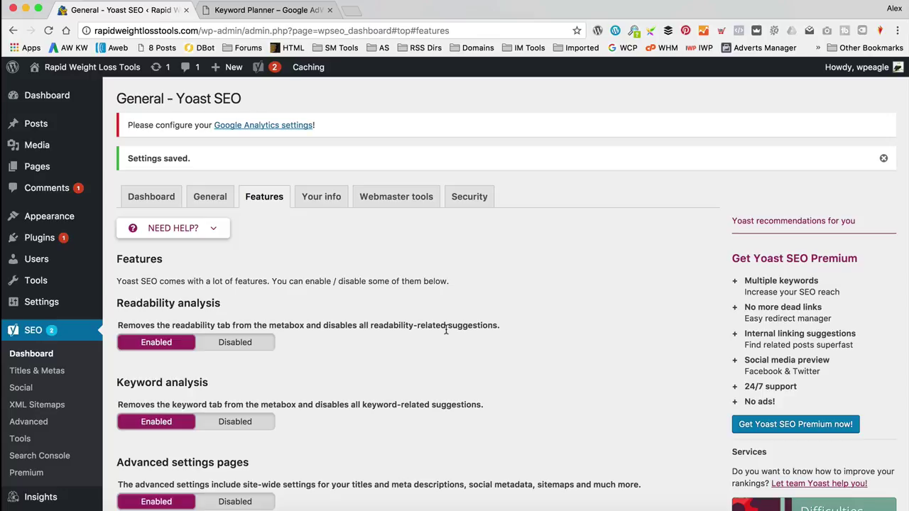
# - Inspect the Homepage title template's %%sitename%% and %%page%% variables under SEO > Titles & Metas
pyautogui.click(49, 374)
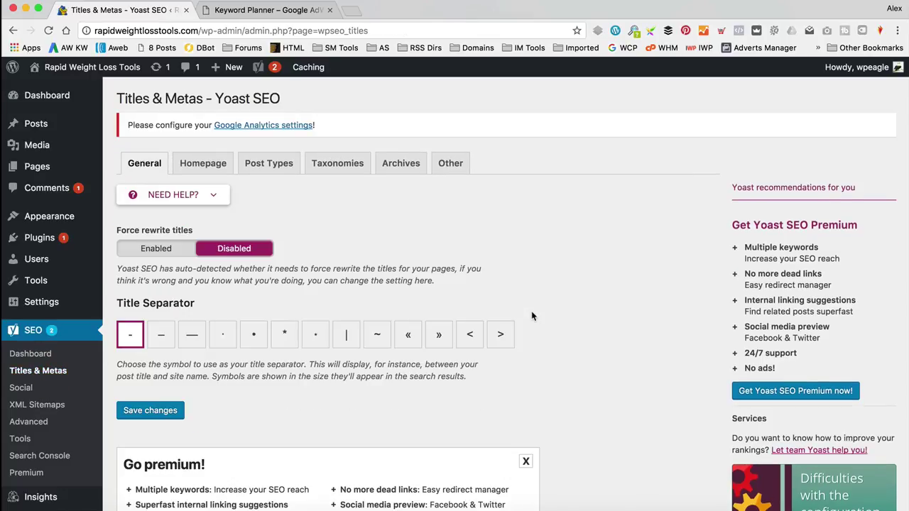
pyautogui.scroll(-1, 420, 228)
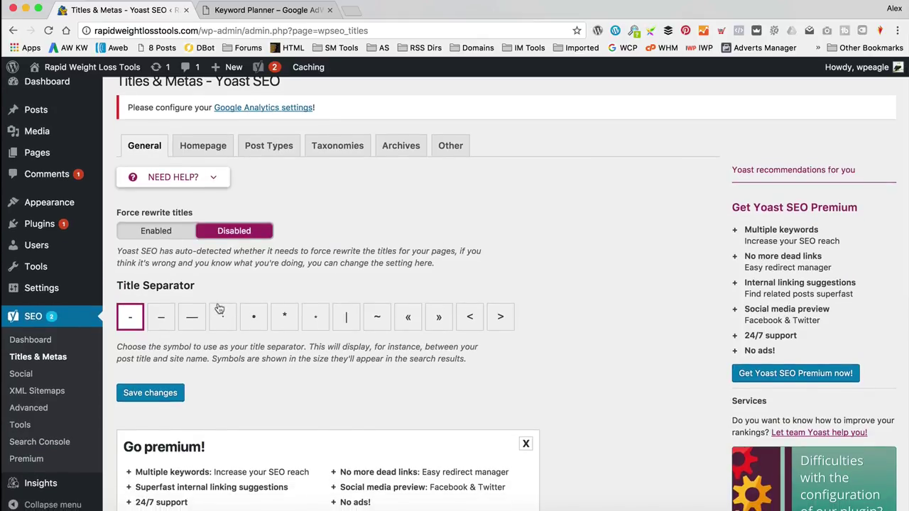
pyautogui.scroll(1, 453, 274)
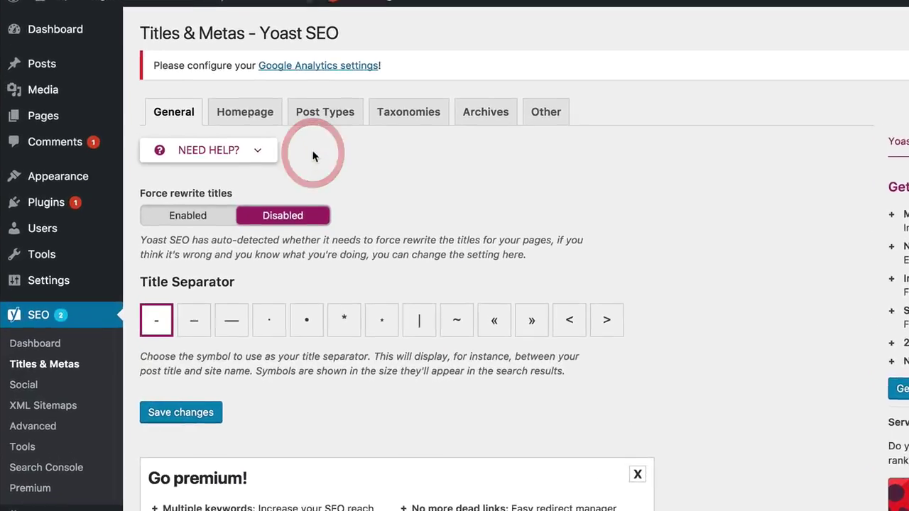
pyautogui.click(203, 163)
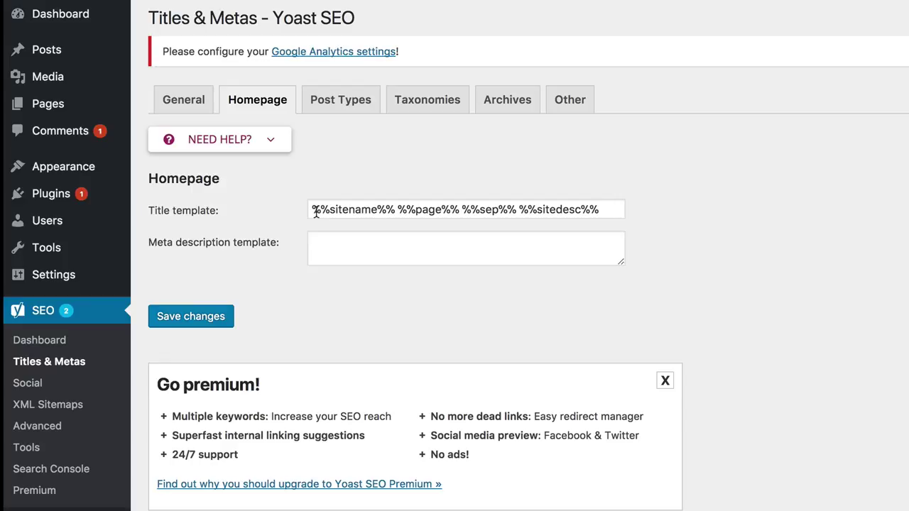
pyautogui.moveTo(314, 210); pyautogui.dragTo(394, 210)
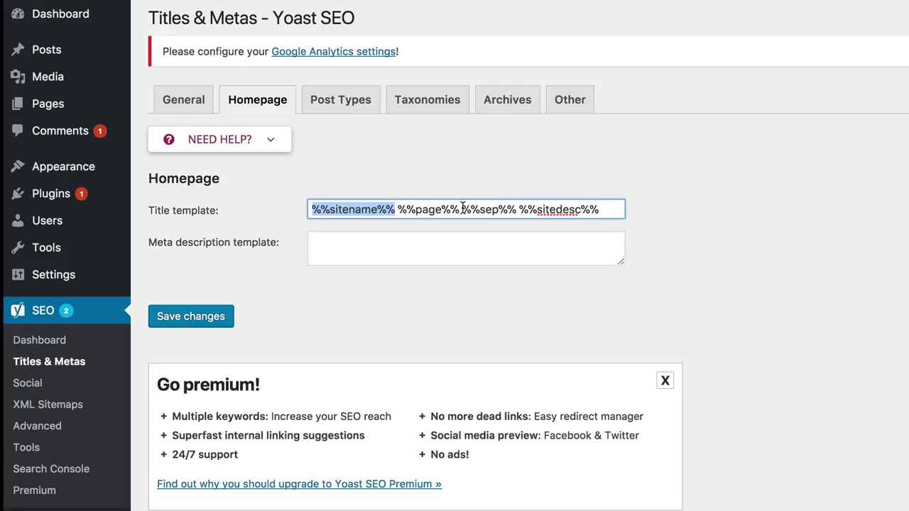
pyautogui.moveTo(462, 209); pyautogui.dragTo(400, 208)
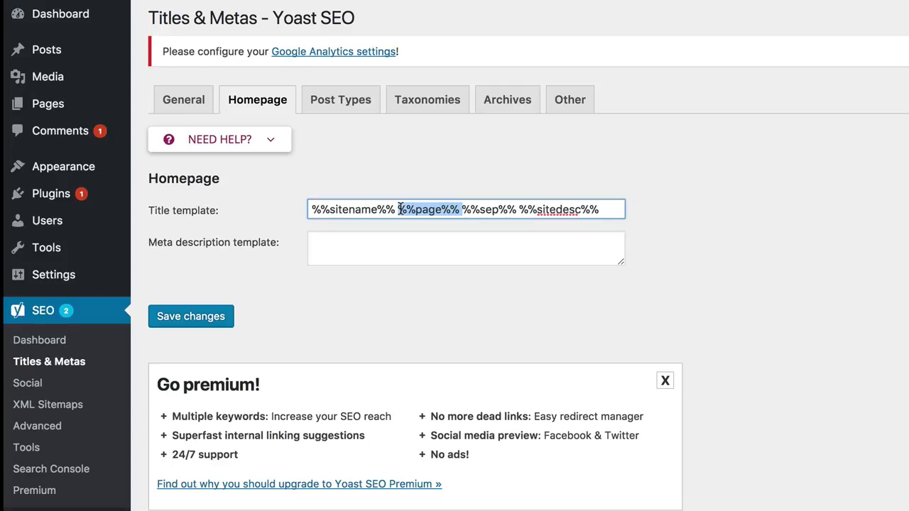
pyautogui.click(465, 159)
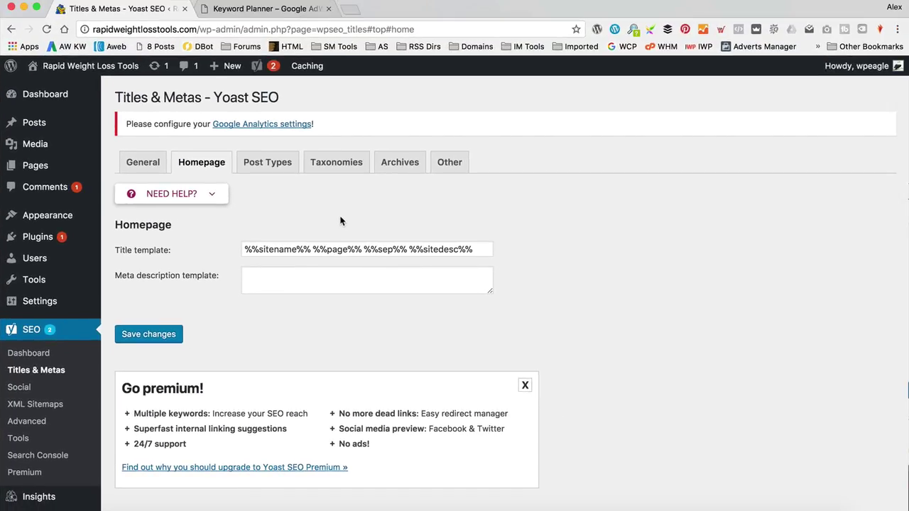
pyautogui.click(284, 8)
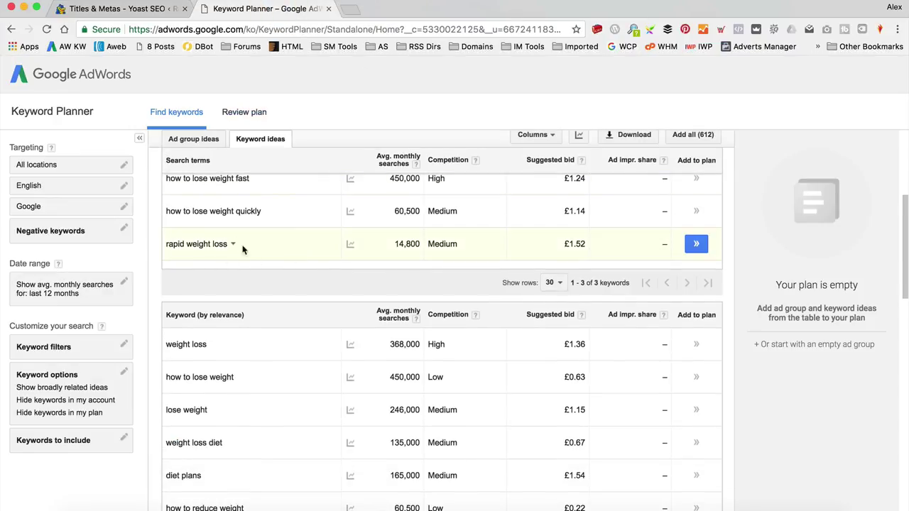
pyautogui.scroll(1, 251, 245)
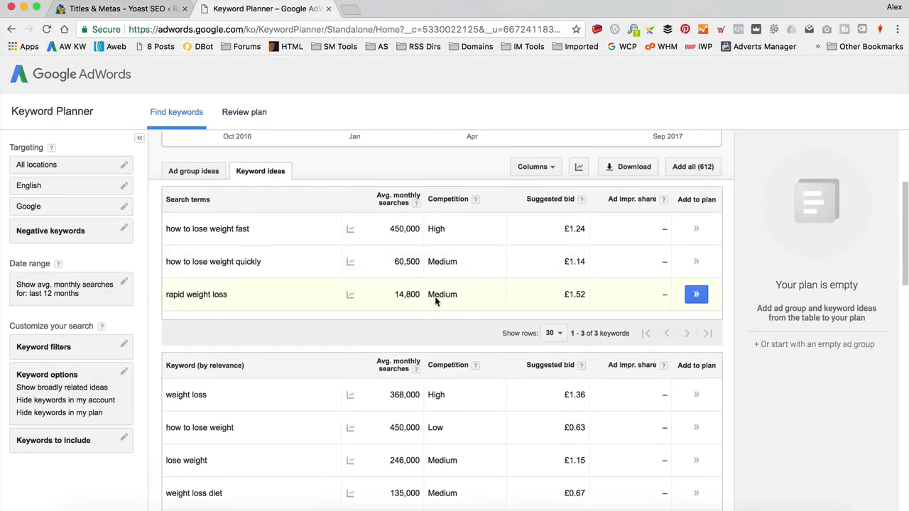
pyautogui.scroll(1, 441, 294)
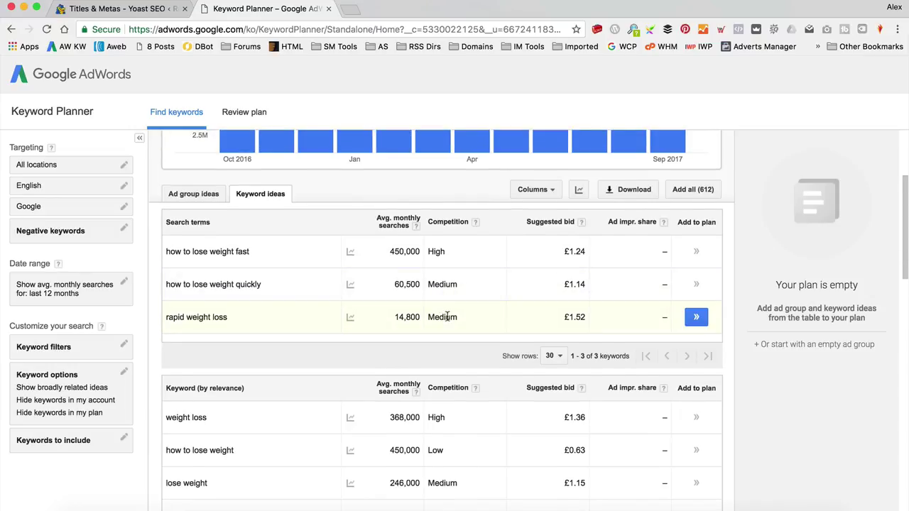
# - Clear the existing Yoast homepage title template completely
pyautogui.click(114, 7)
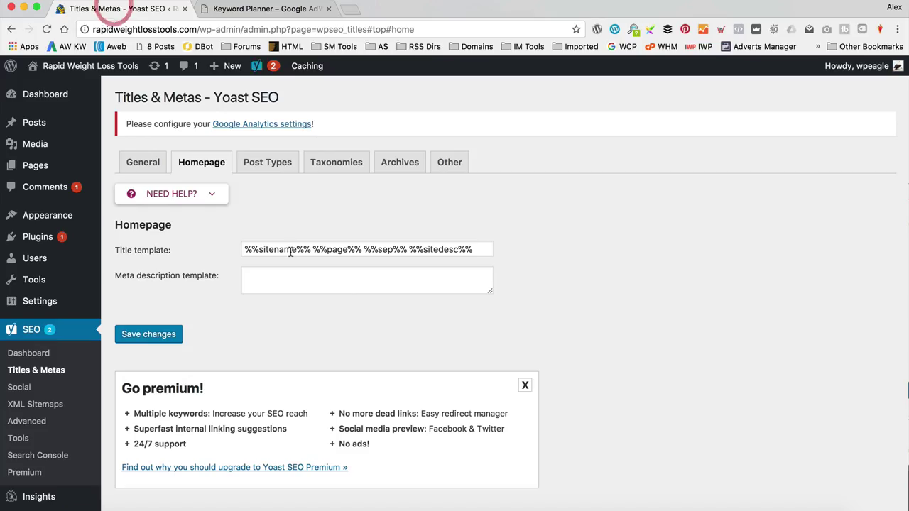
pyautogui.moveTo(247, 250); pyautogui.dragTo(362, 251)
pyautogui.press('BackSpace')
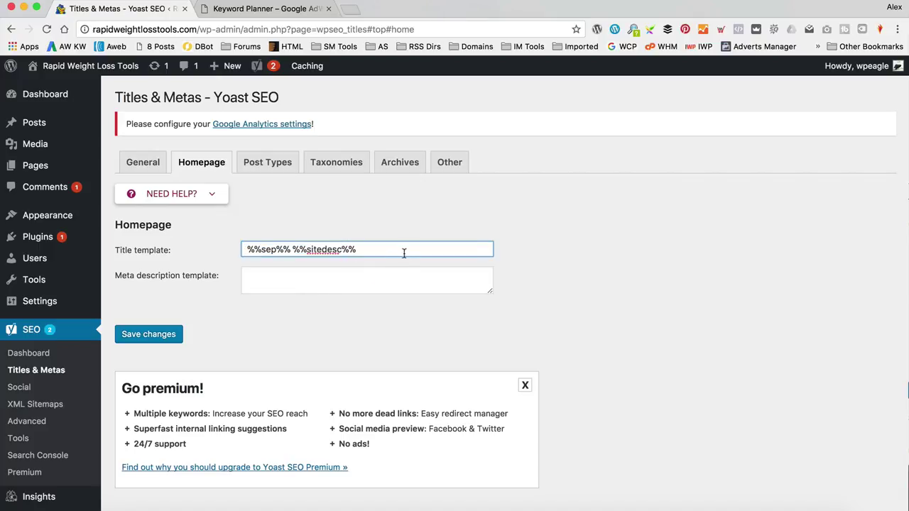
pyautogui.press('super+a')
pyautogui.click(178, 251)
pyautogui.press('BackSpace')
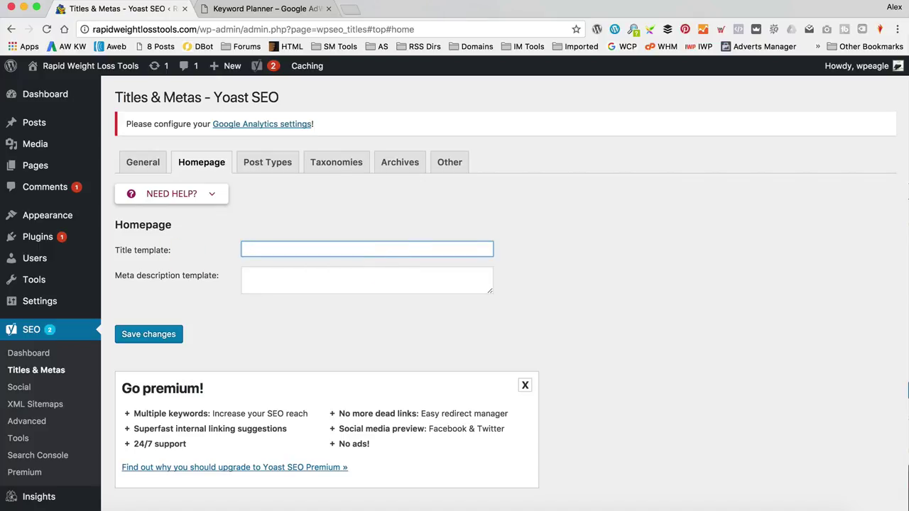
# - Enter 'Rapid Weight Loss Guides and Tools - rapidweightlosstools.com' as the homepage title and save
pyautogui.write('Rpa')
pyautogui.write('apid Weight ')
pyautogui.write('Loss Guides')
pyautogui.write(' and Tutoria')
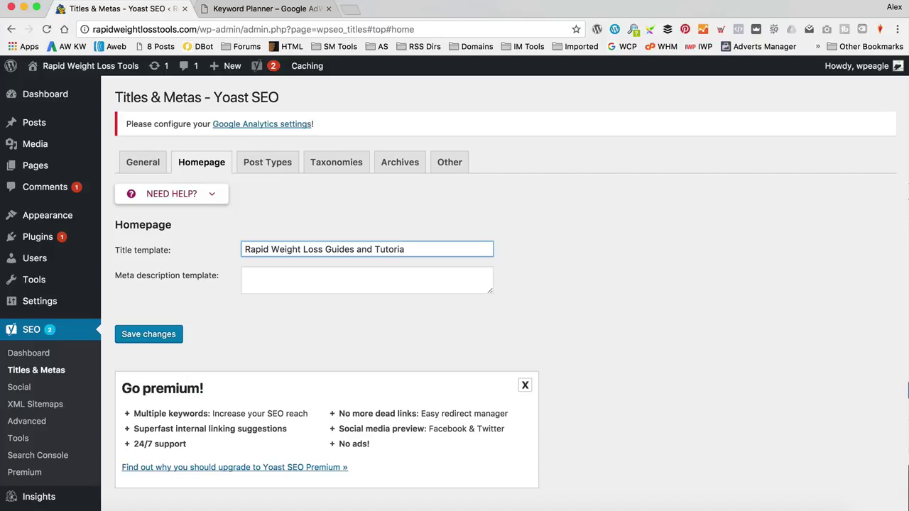
pyautogui.press('BackSpace')
pyautogui.press('BackSpace')
pyautogui.press('BackSpace')
pyautogui.press('BackSpace')
pyautogui.press('BackSpace')
pyautogui.press('BackSpace')
pyautogui.write('ools - rapidweigh')
pyautogui.press('BackSpace')
pyautogui.press('BackSpace')
pyautogui.press('BackSpace')
pyautogui.press('BackSpace')
pyautogui.press('BackSpace')
pyautogui.press('BackSpace')
pyautogui.press('BackSpace')
pyautogui.press('BackSpace')
pyautogui.press('BackSpace')
pyautogui.write('rapidweightlosst')
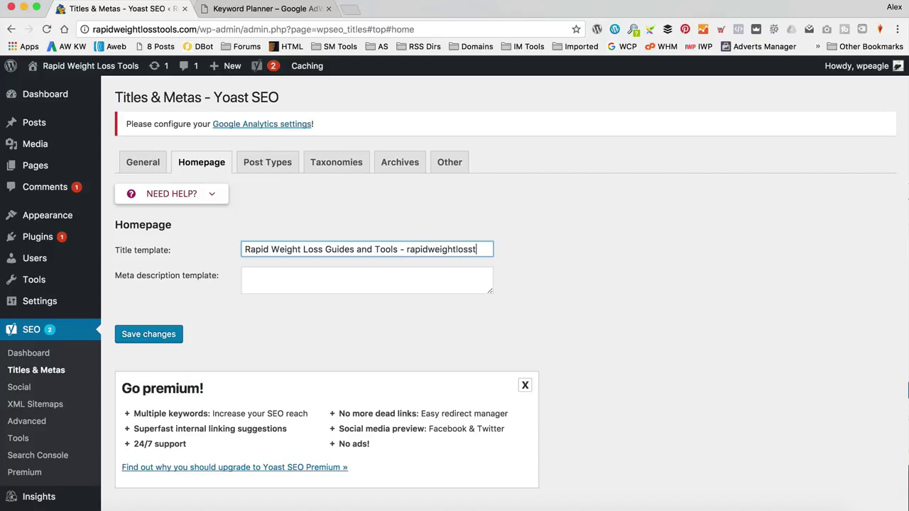
pyautogui.write('ools.com')
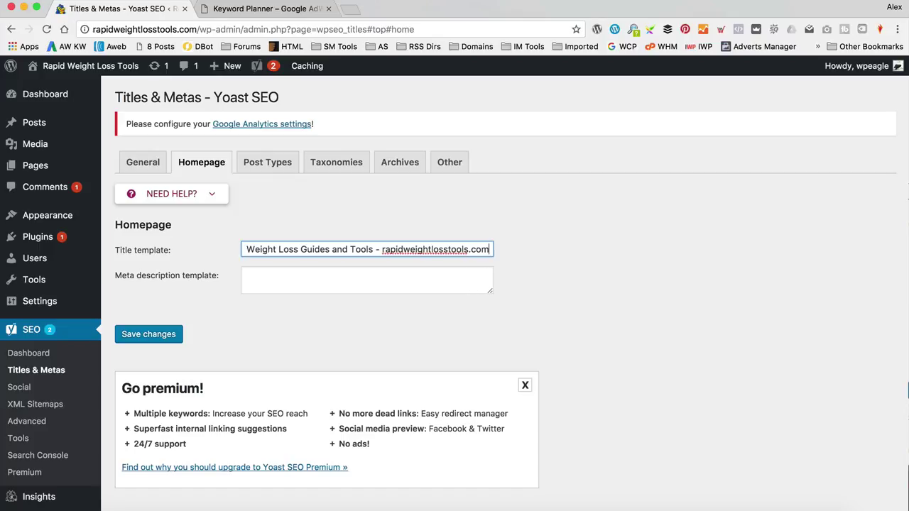
pyautogui.click(156, 342)
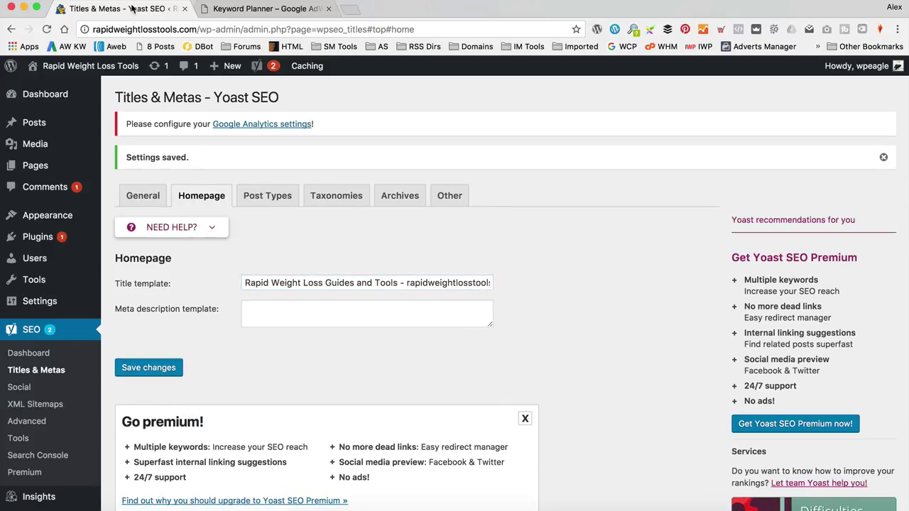
pyautogui.rightClick(132, 8)
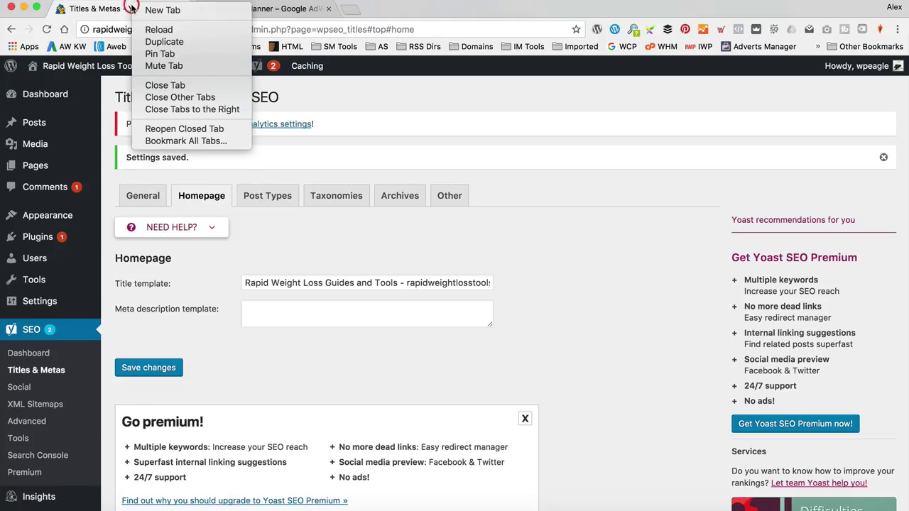
# - Load rapidweightlosstools.com in a new tab to check the homepage title, then close it
pyautogui.click(169, 11)
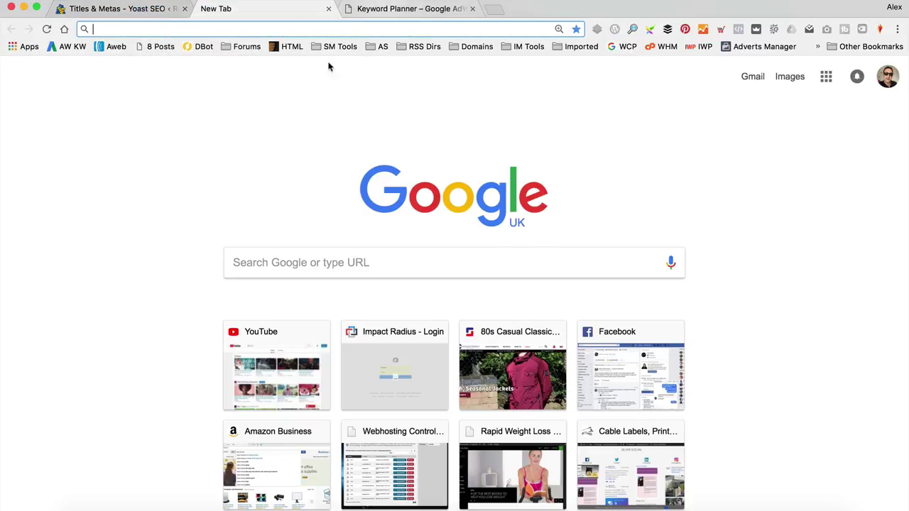
pyautogui.write('rapidweightlosstools.com')
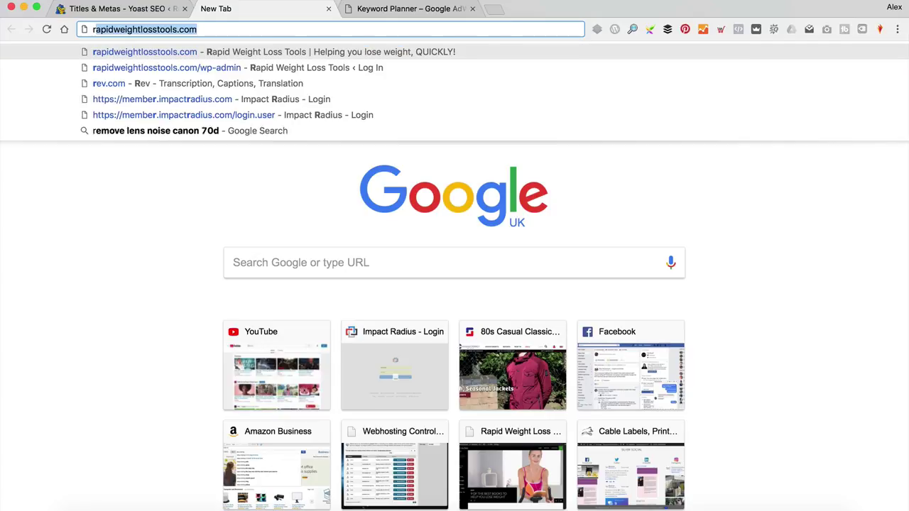
pyautogui.press('Return')
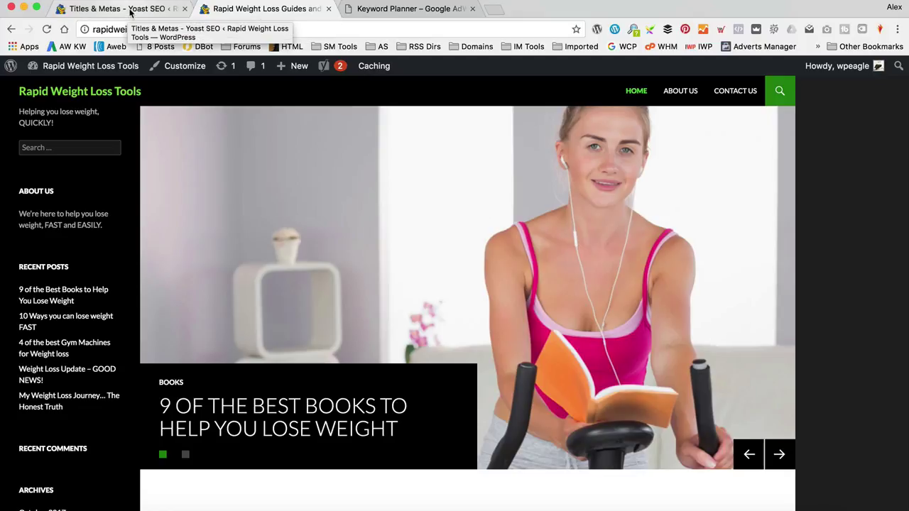
pyautogui.click(328, 9)
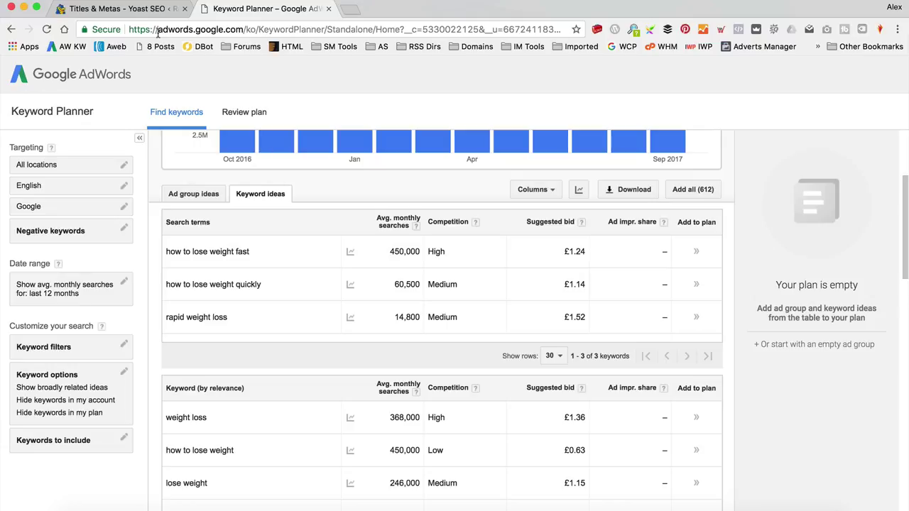
# - Review the Post Types title templates for posts, pages and media (%%title%% %%page%% %%sep%% %%sitename%%)
pyautogui.click(121, 8)
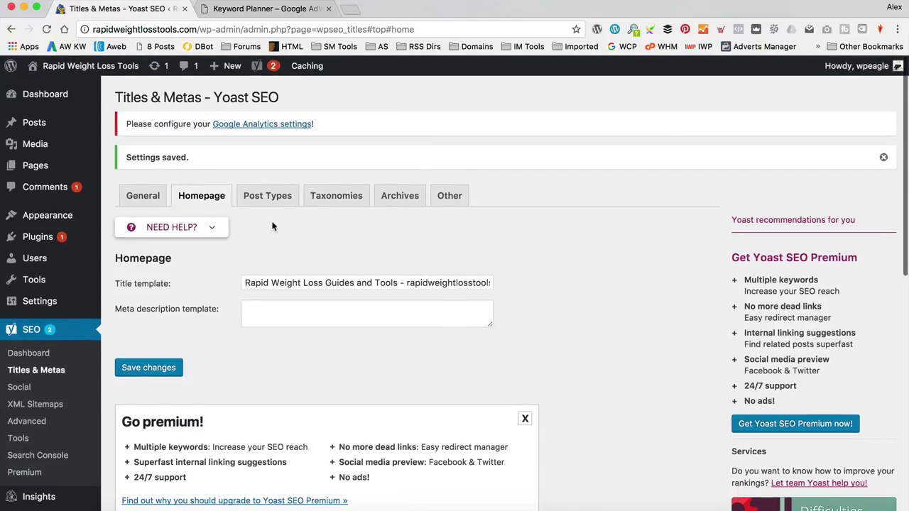
pyautogui.click(267, 194)
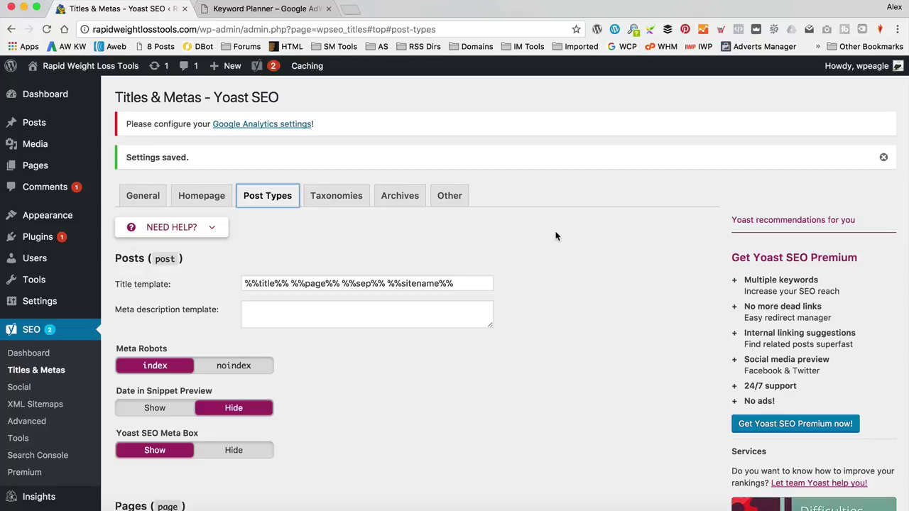
pyautogui.scroll(-1, 556, 235)
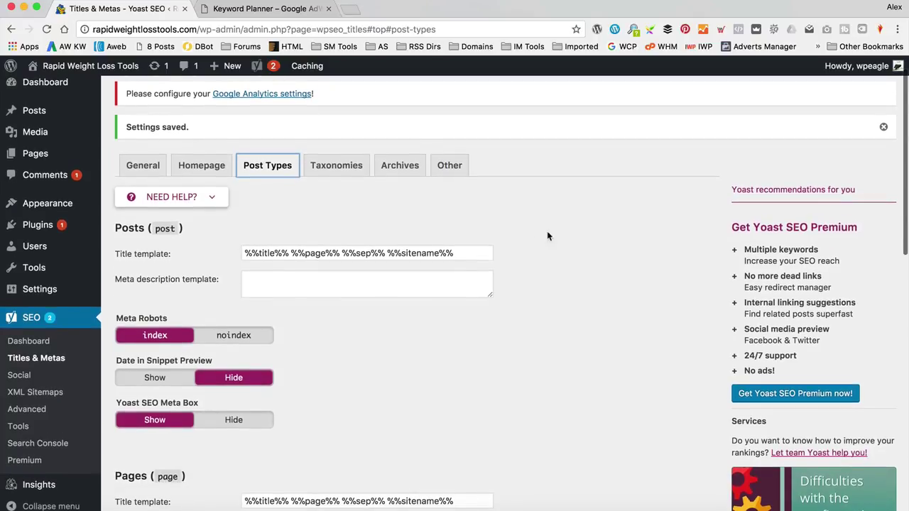
pyautogui.scroll(-5, 519, 236)
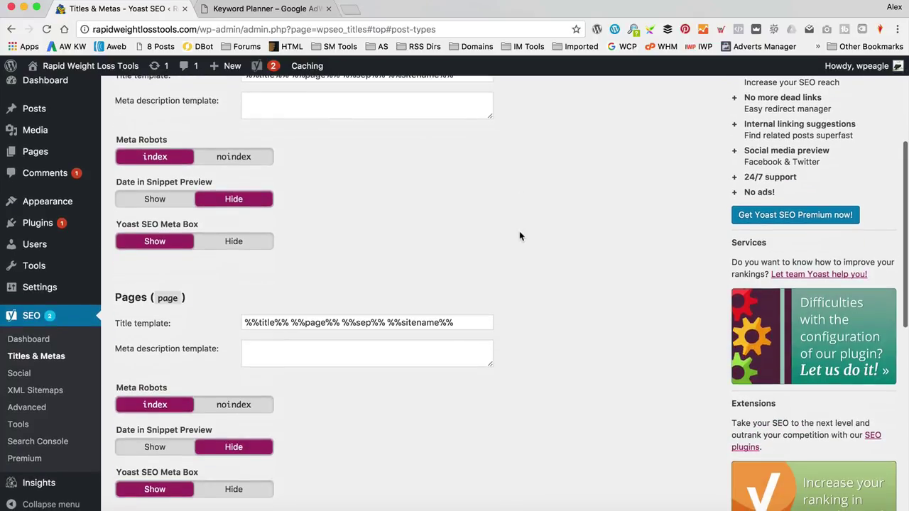
pyautogui.scroll(-5, 519, 231)
pyautogui.scroll(10, 519, 231)
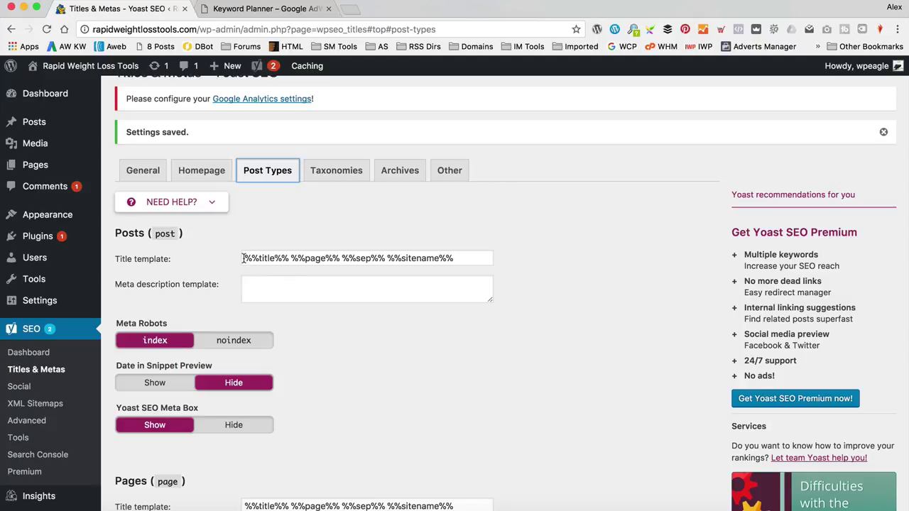
pyautogui.moveTo(244, 259); pyautogui.dragTo(289, 259)
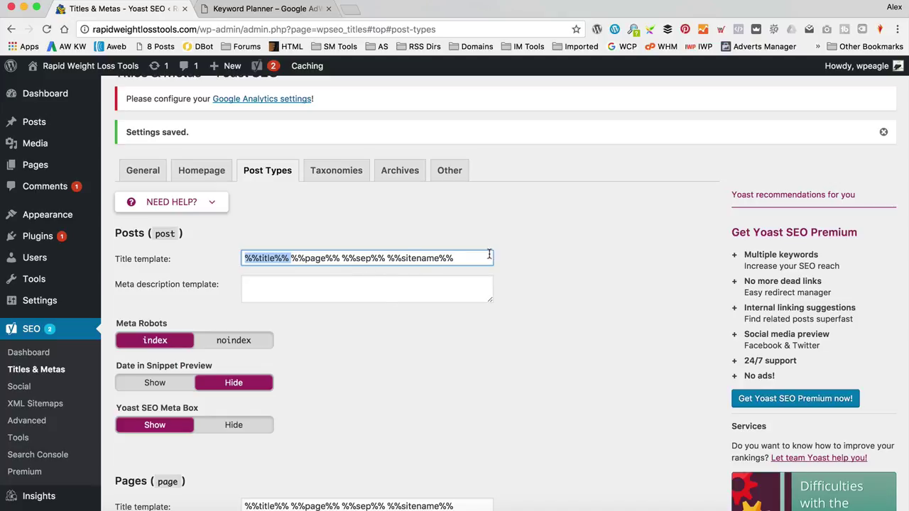
pyautogui.scroll(-1, 589, 205)
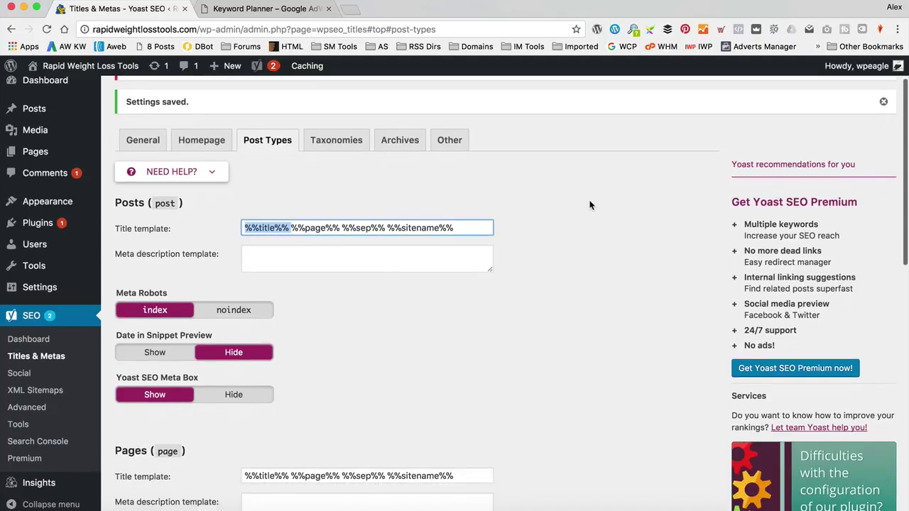
pyautogui.click(589, 203)
pyautogui.scroll(1, 589, 205)
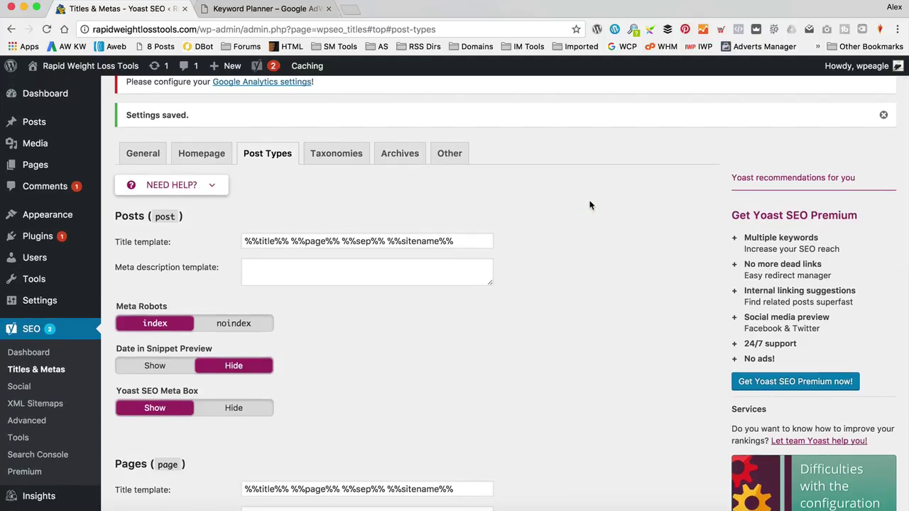
pyautogui.scroll(-10, 589, 205)
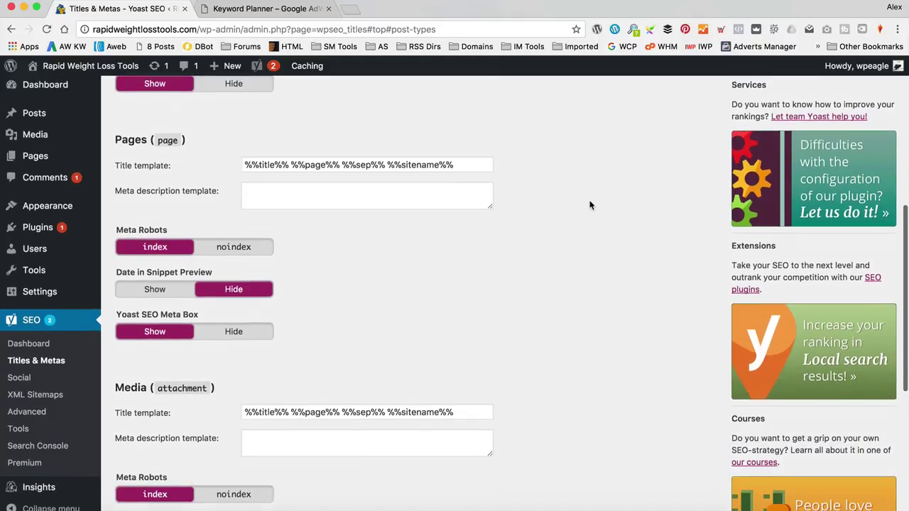
pyautogui.scroll(7, 590, 206)
pyautogui.scroll(4, 589, 205)
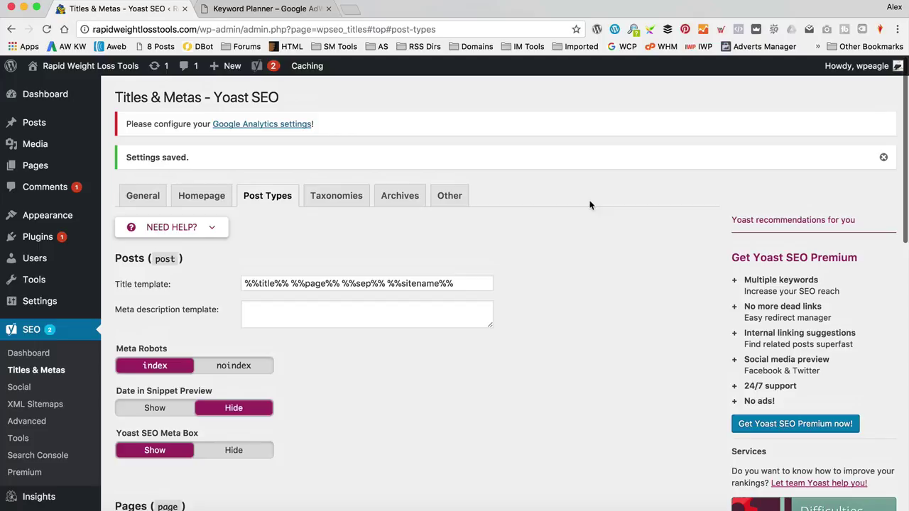
# - Review the Taxonomies title templates for Categories and Tags, then open the Posts list
pyautogui.click(340, 202)
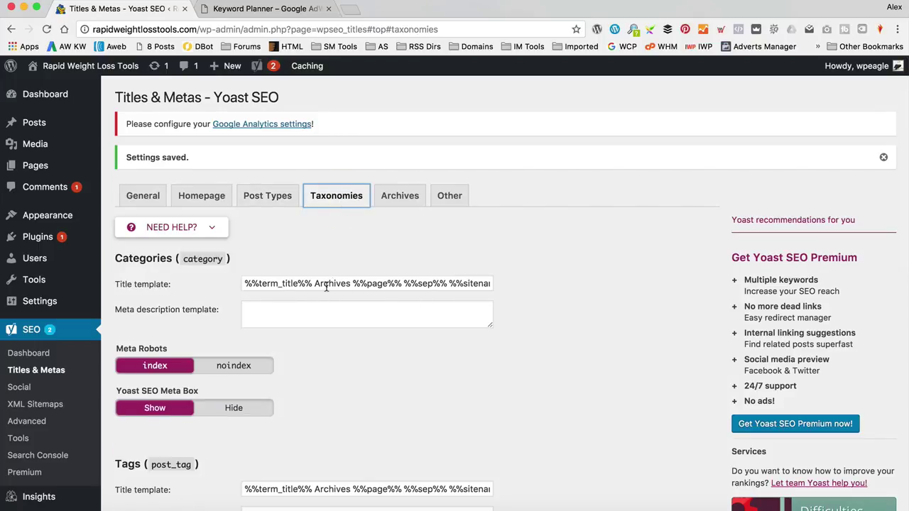
pyautogui.scroll(-2, 402, 251)
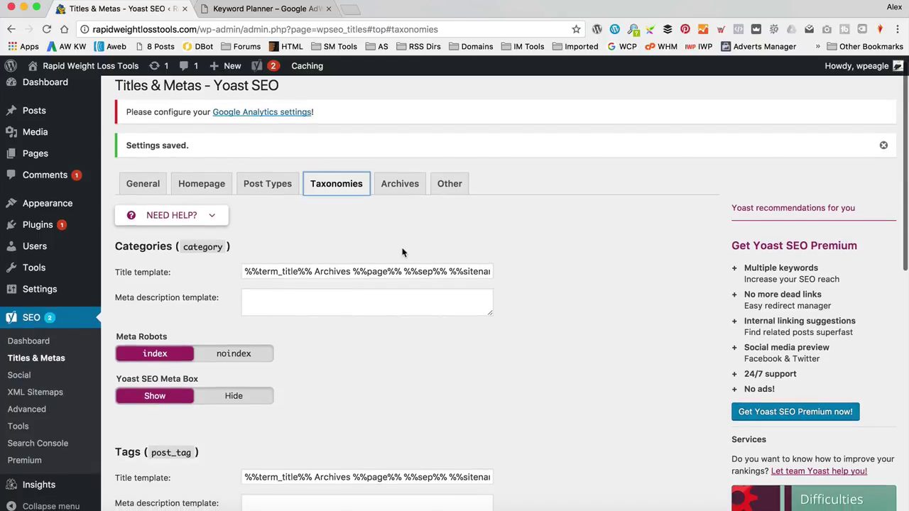
pyautogui.scroll(-2, 402, 249)
pyautogui.scroll(3, 402, 249)
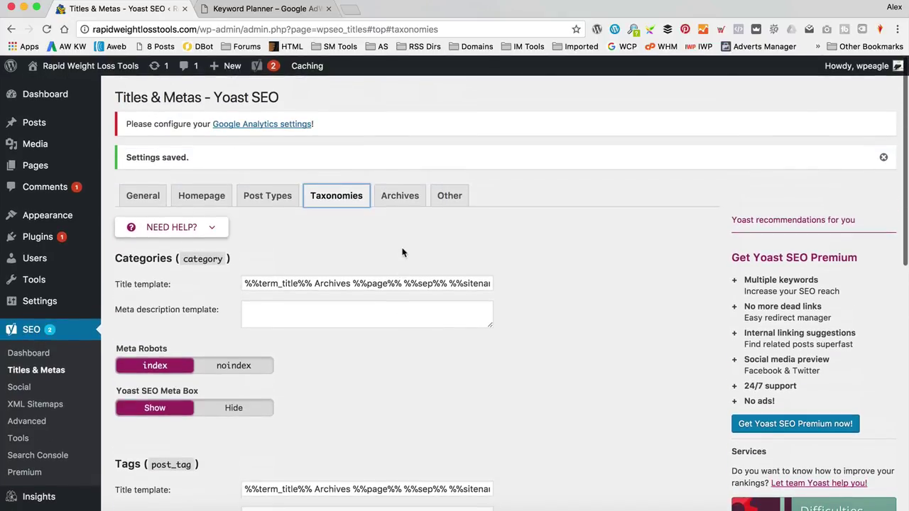
pyautogui.click(407, 233)
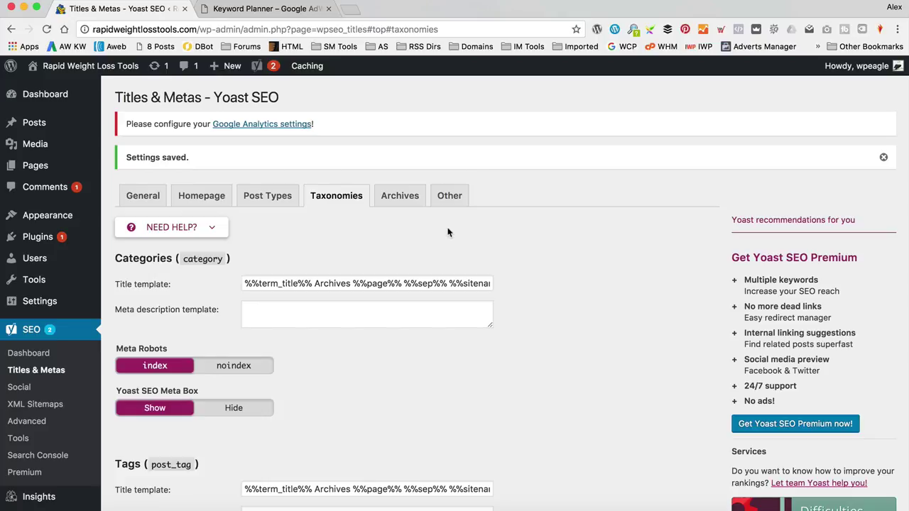
pyautogui.click(35, 122)
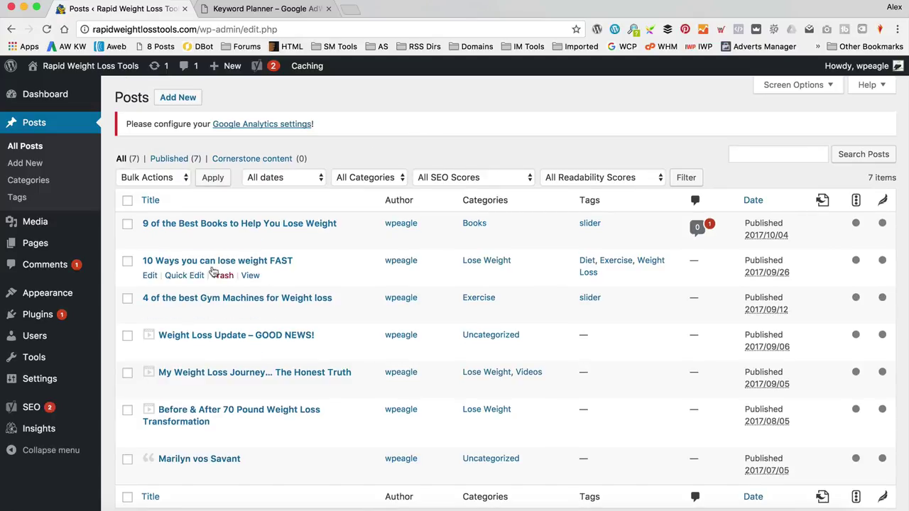
# - View the live '10 Ways you can lose weight FAST' post in a new tab, then open it for editing
pyautogui.rightClick(257, 275)
pyautogui.click(315, 281)
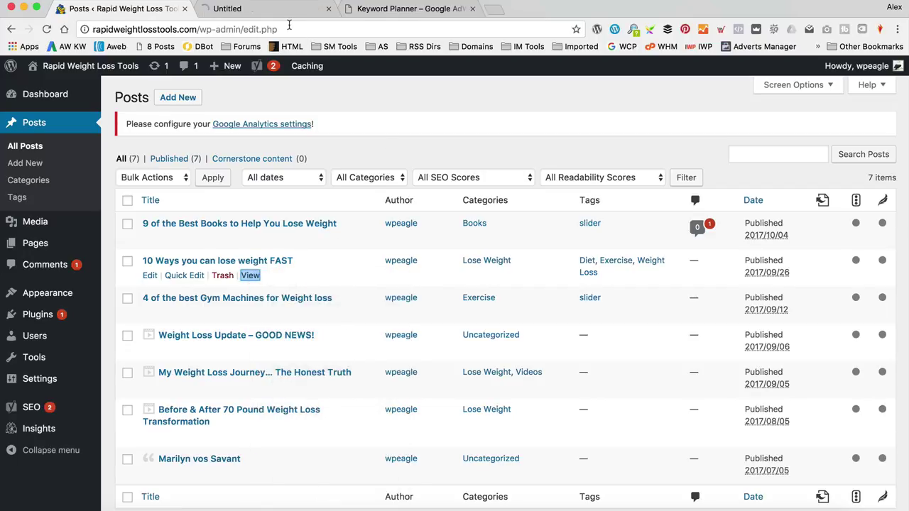
pyautogui.hotkey('ctrl', 'Tab')
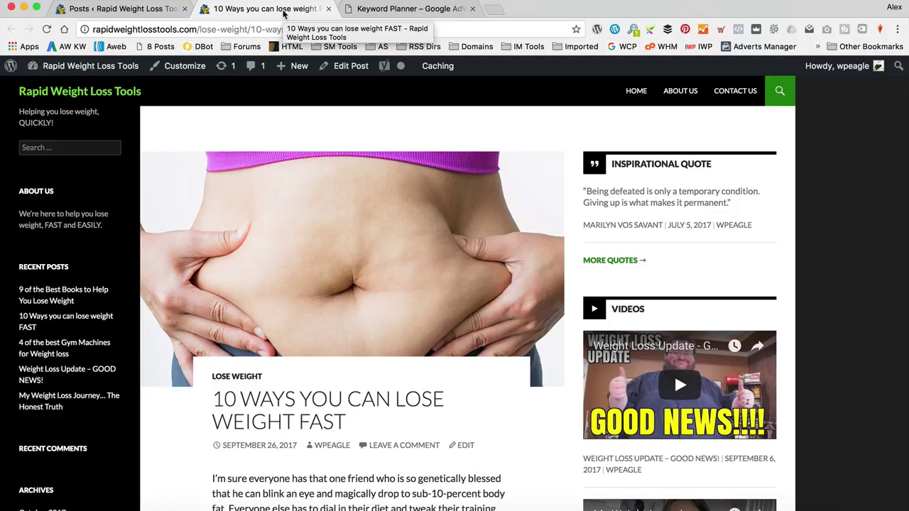
pyautogui.click(245, 115)
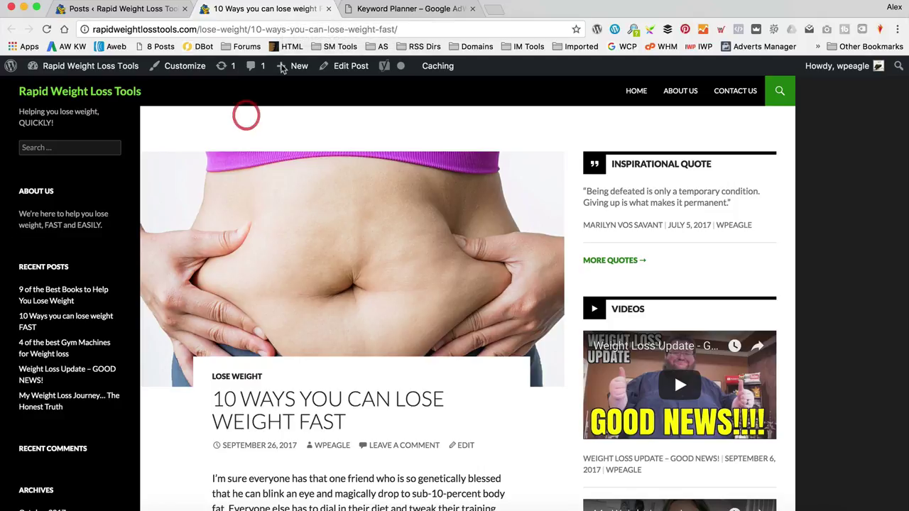
pyautogui.click(328, 8)
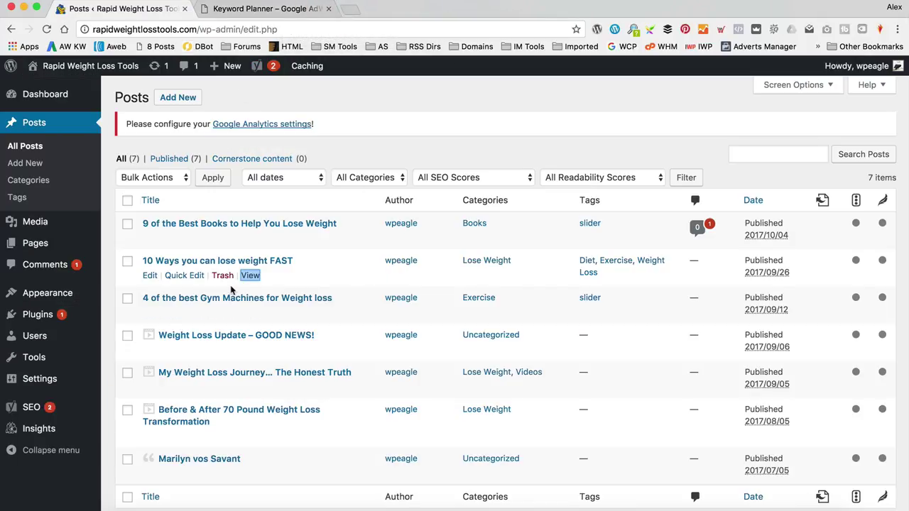
pyautogui.click(150, 276)
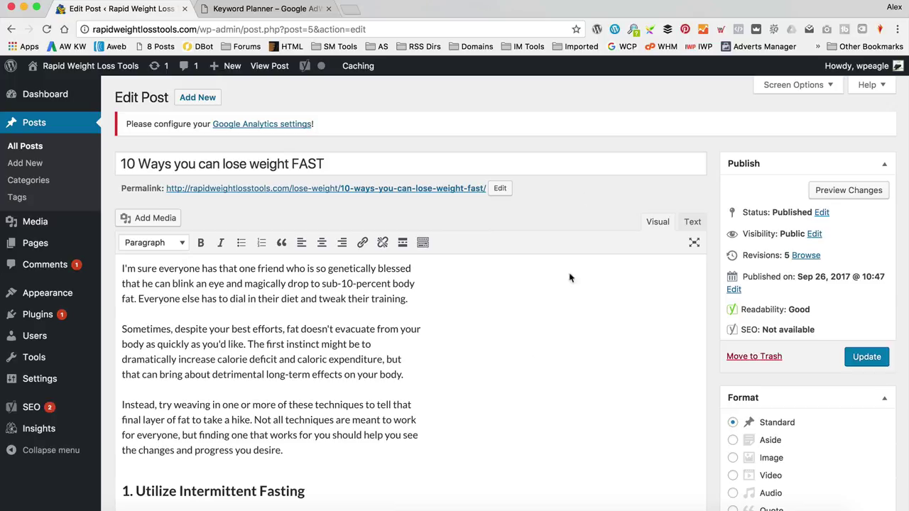
# - Scroll to the post's Yoast SEO box and place the cursor in the empty Focus keyword field
pyautogui.scroll(-5, 533, 330)
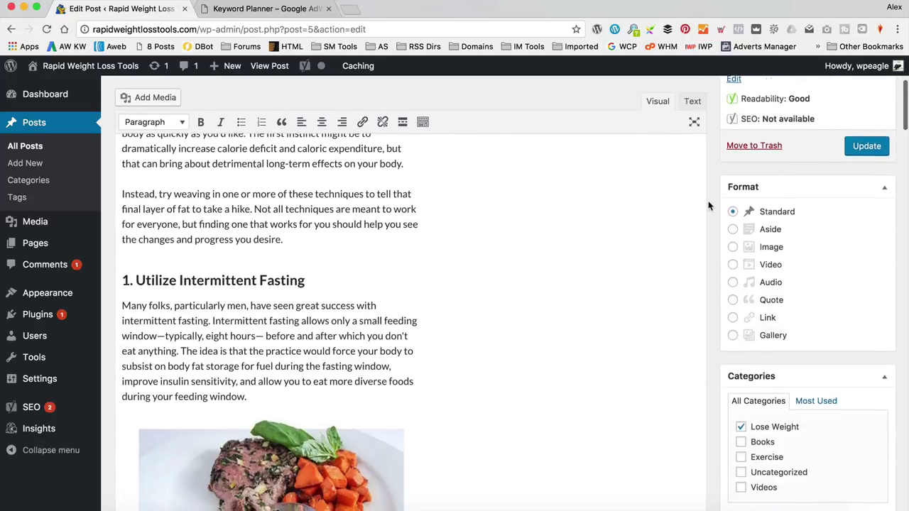
pyautogui.scroll(-20, 708, 206)
pyautogui.scroll(-10, 708, 206)
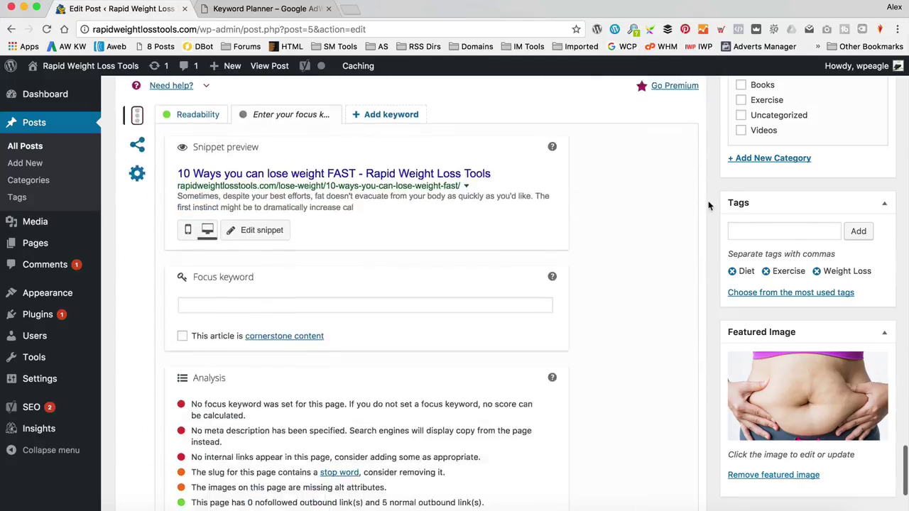
pyautogui.scroll(2, 708, 204)
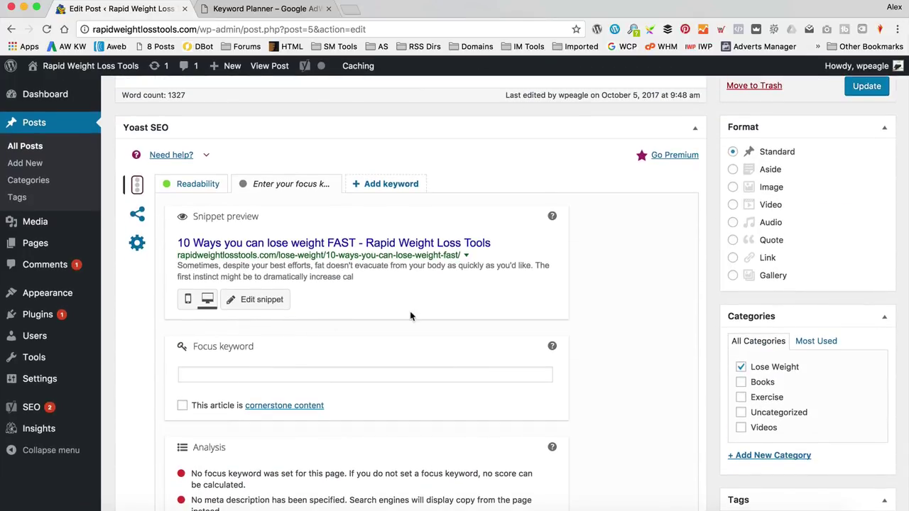
pyautogui.scroll(-3, 410, 315)
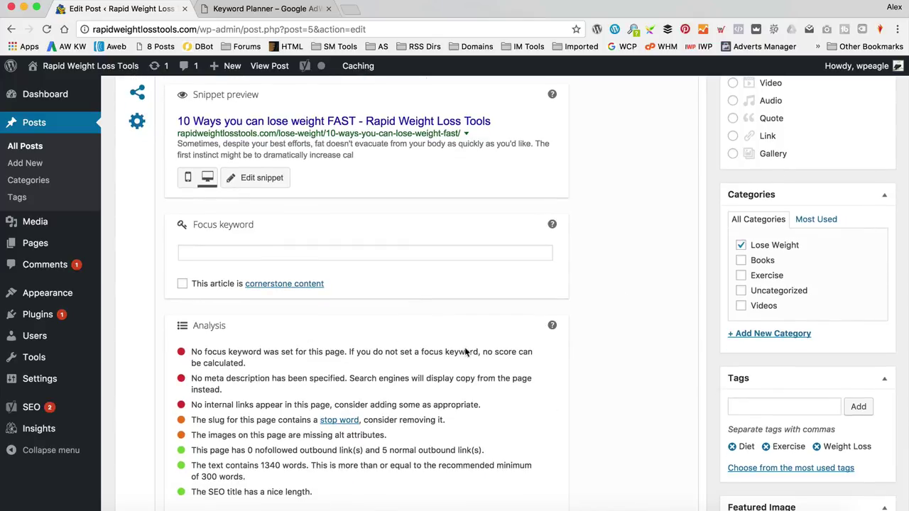
pyautogui.click(245, 252)
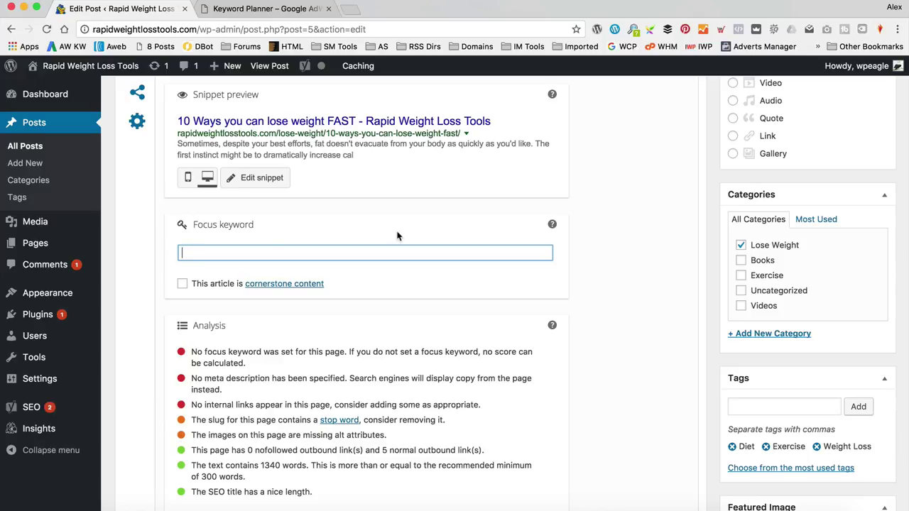
# - Paste 'how to lose weight fast' from Keyword Planner as the focus keyword, trimmed to 'lose weight fast'
pyautogui.click(281, 9)
pyautogui.scroll(-1, 307, 227)
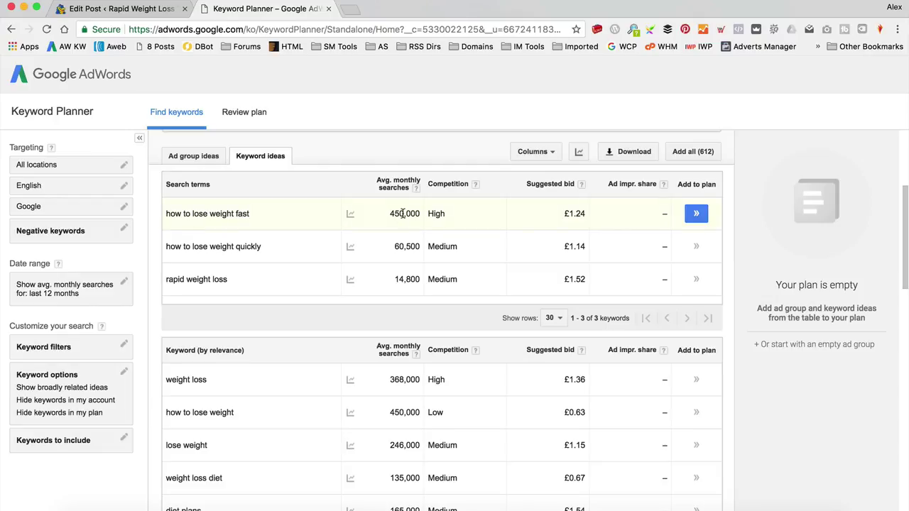
pyautogui.moveTo(164, 216); pyautogui.dragTo(244, 214)
pyautogui.moveTo(250, 218); pyautogui.dragTo(250, 216)
pyautogui.hotkey('ctrl', 'c')
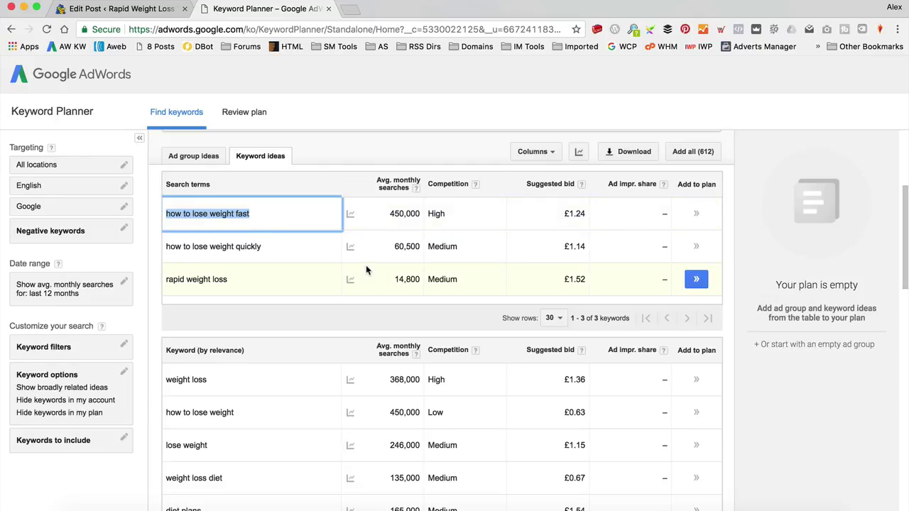
pyautogui.click(135, 9)
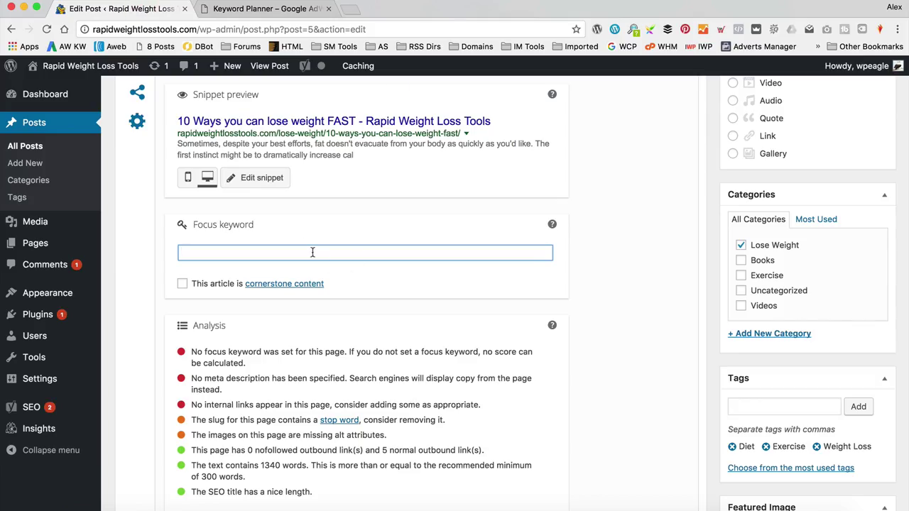
pyautogui.hotkey('ctrl', 'v')
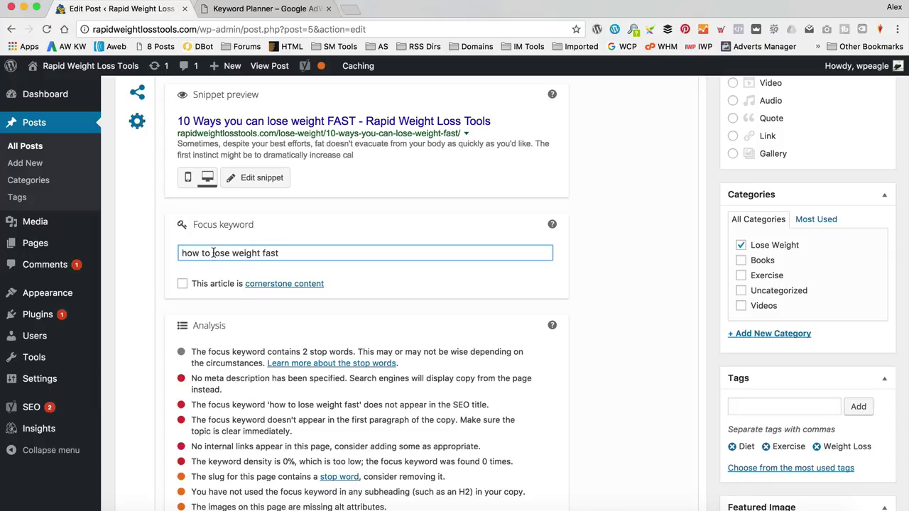
pyautogui.moveTo(213, 252); pyautogui.dragTo(153, 250)
pyautogui.press('BackSpace')
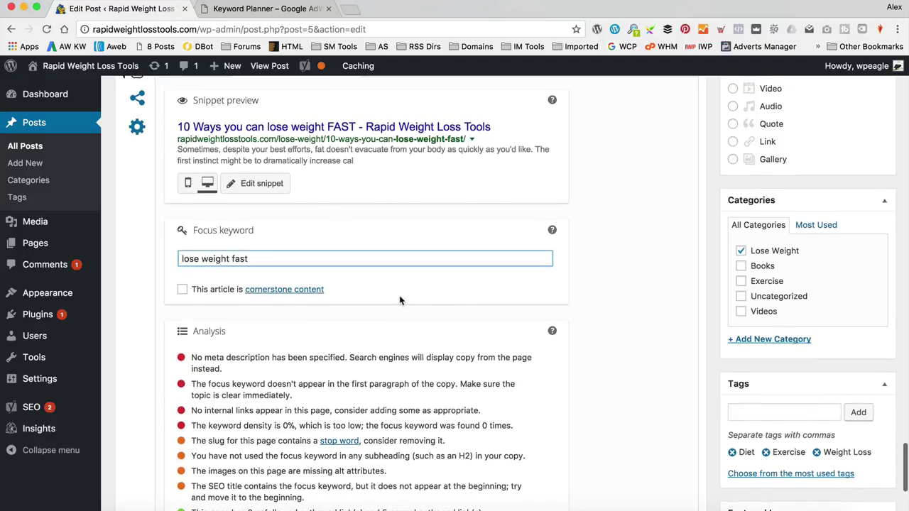
pyautogui.scroll(10, 400, 300)
pyautogui.scroll(15, 400, 301)
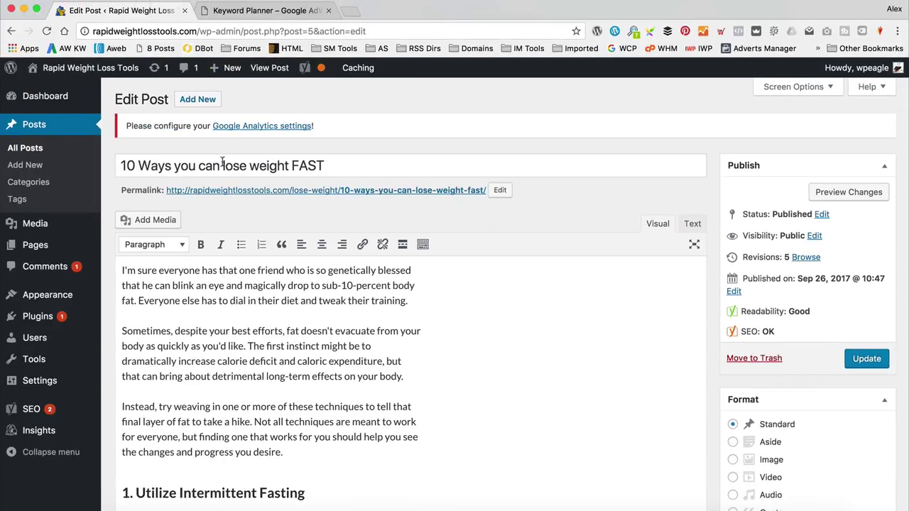
# - Cut the '10-ways-you-can-' prefix so the permalink slug reads lose-weight-fast
pyautogui.moveTo(223, 163); pyautogui.dragTo(331, 165)
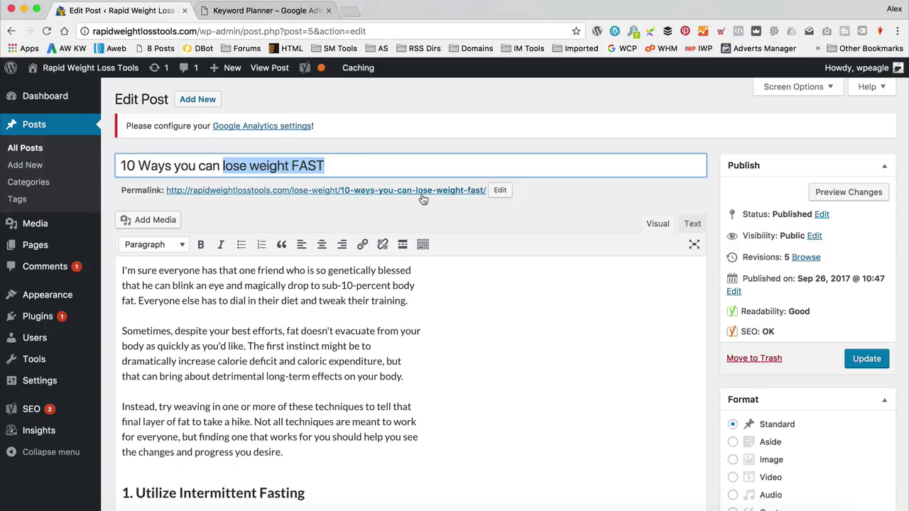
pyautogui.click(500, 190)
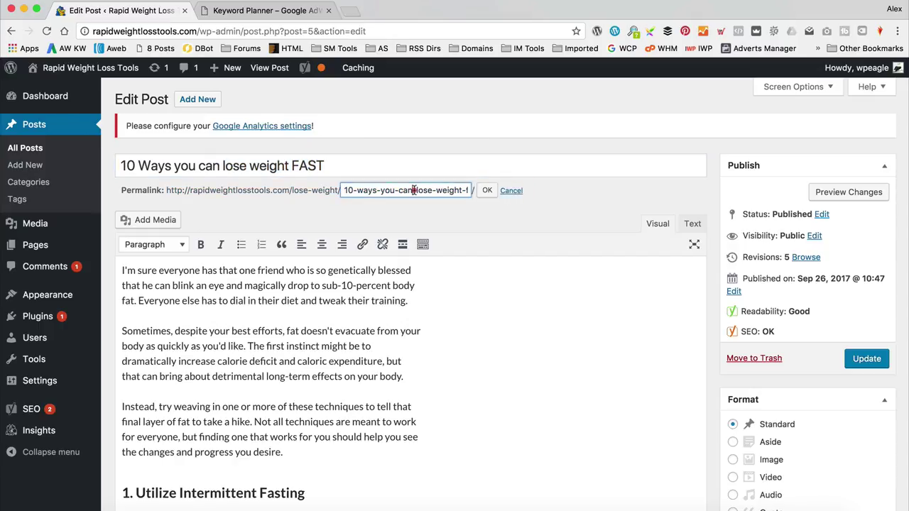
pyautogui.moveTo(413, 190); pyautogui.dragTo(534, 189)
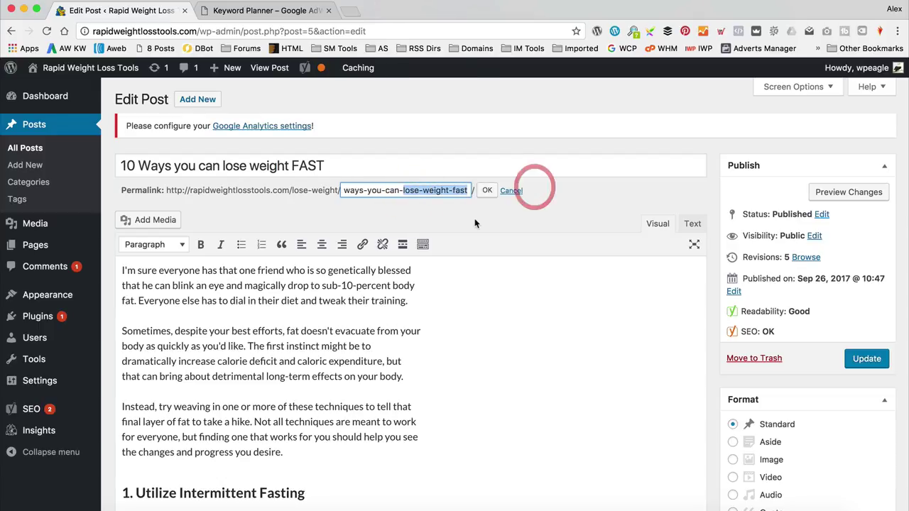
pyautogui.click(475, 223)
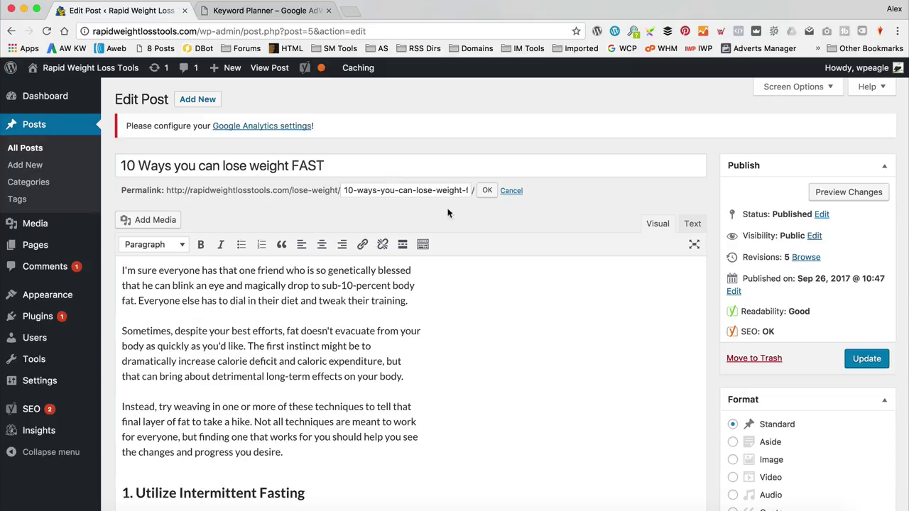
pyautogui.click(416, 190)
pyautogui.press('super+shift+Left')
pyautogui.press('BackSpace')
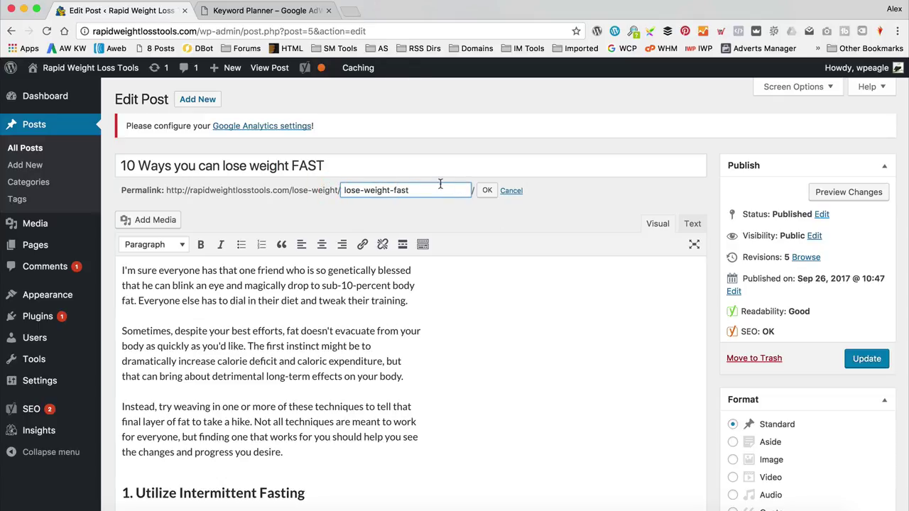
pyautogui.click(487, 191)
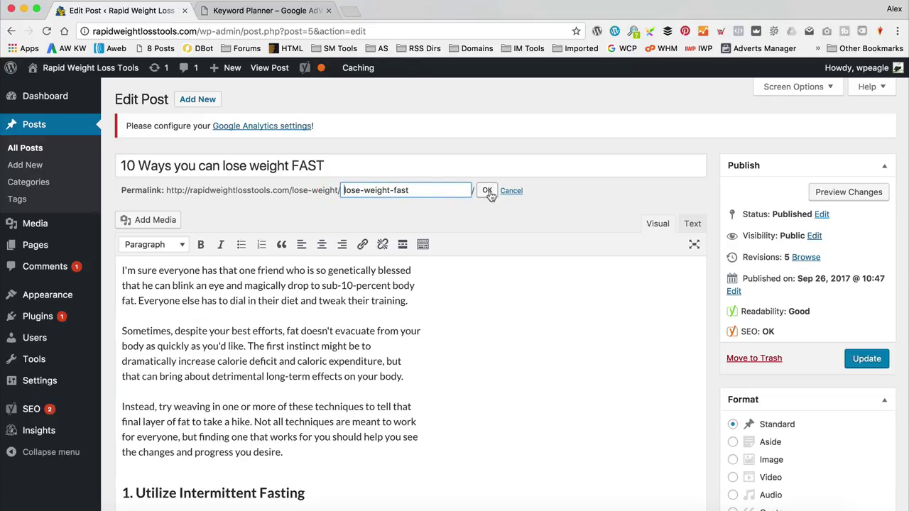
# - Scroll down the post body to the intro paragraphs and first heading
pyautogui.click(465, 280)
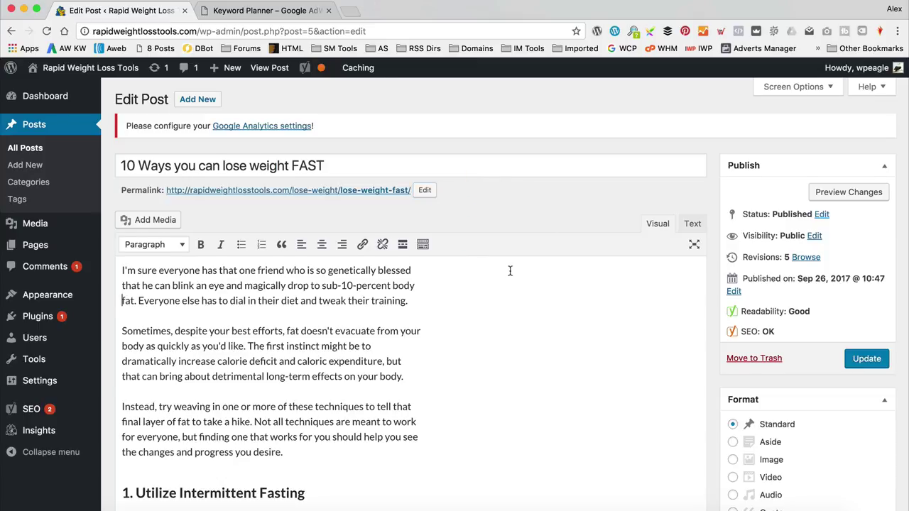
pyautogui.scroll(-1, 510, 271)
pyautogui.scroll(-1, 510, 270)
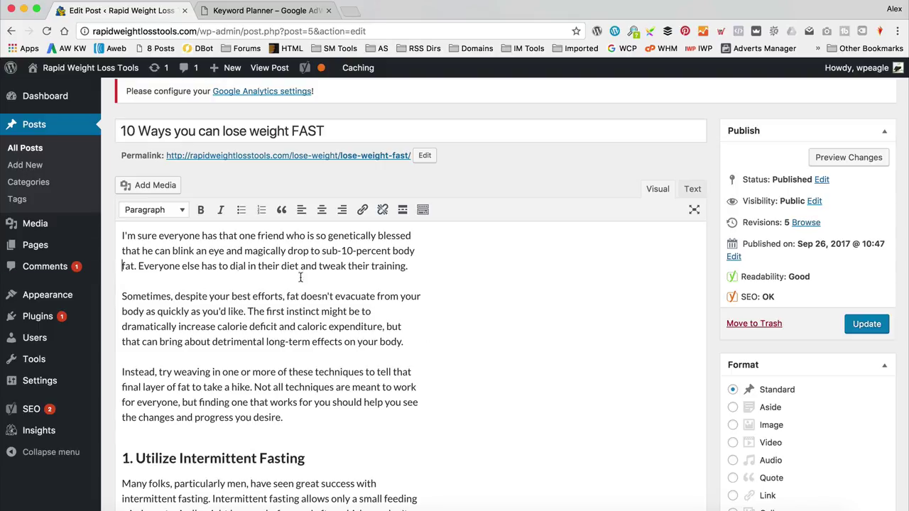
pyautogui.scroll(-1, 224, 306)
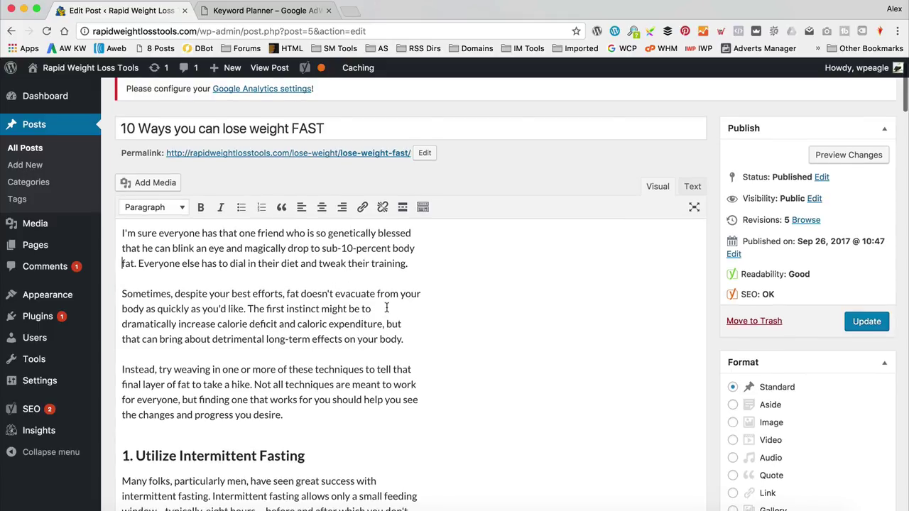
pyautogui.scroll(-1, 285, 304)
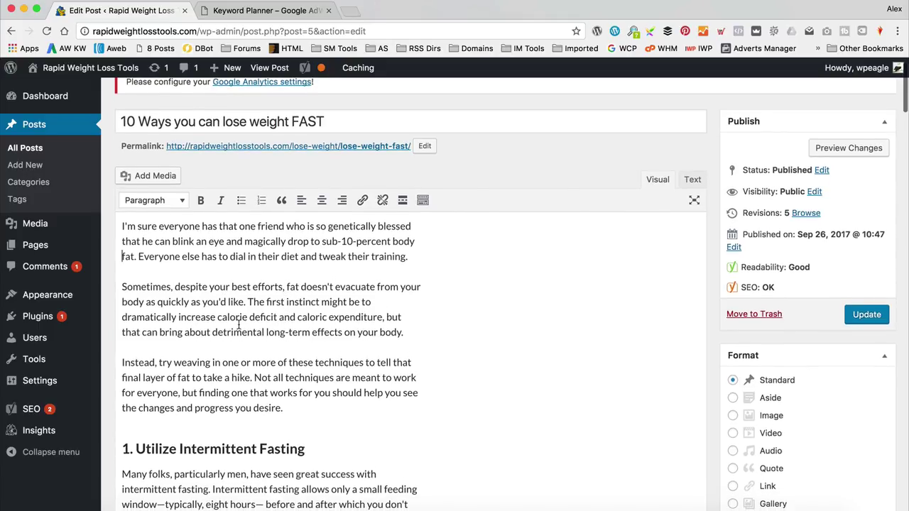
pyautogui.scroll(-1, 239, 324)
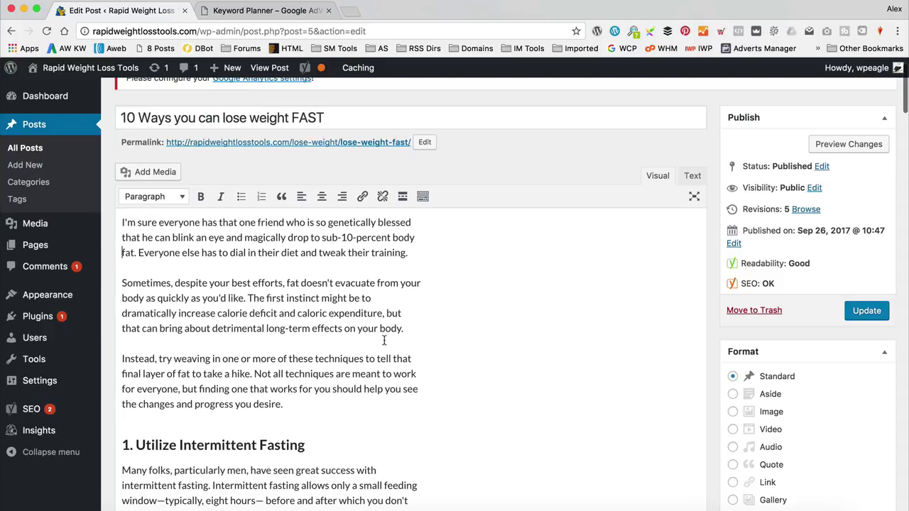
pyautogui.scroll(-1, 384, 338)
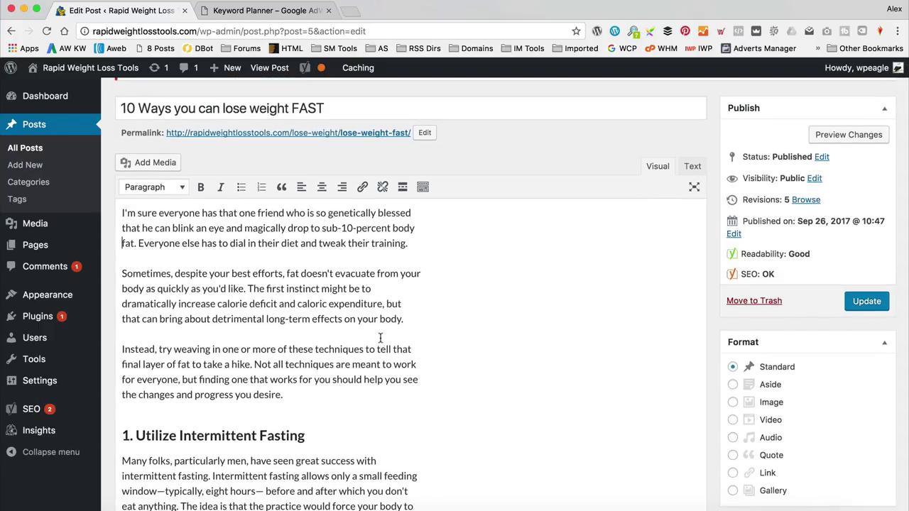
# - Replace the ending of the third intro paragraph with 'lose weight fast.'
pyautogui.scroll(-1, 381, 337)
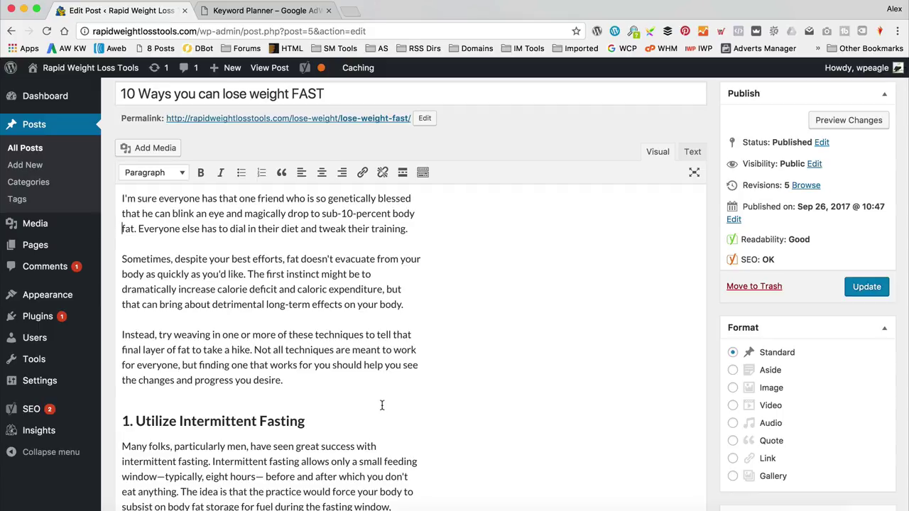
pyautogui.moveTo(282, 380); pyautogui.dragTo(402, 366)
pyautogui.write('los')
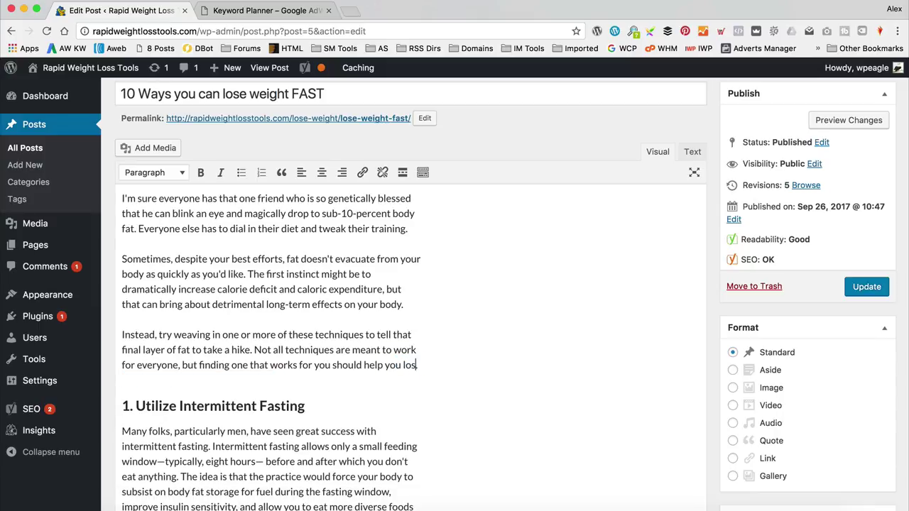
pyautogui.write('e wieight fast.')
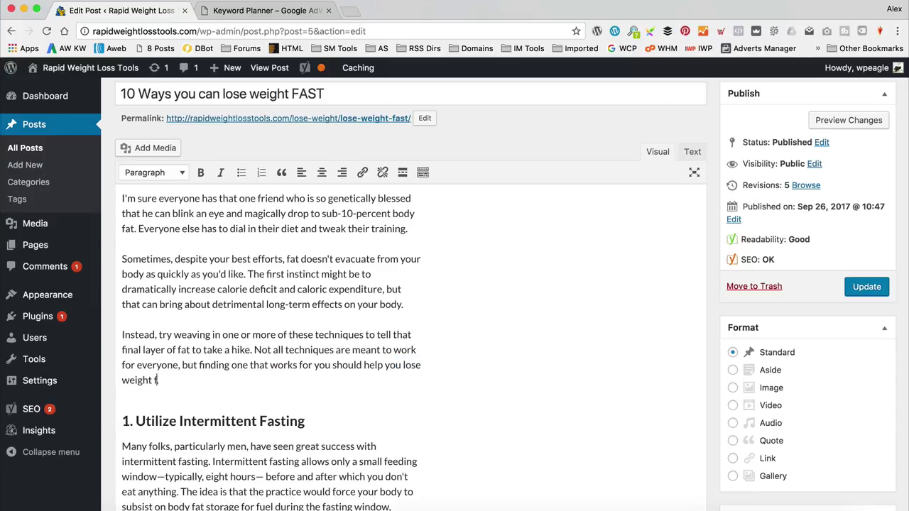
pyautogui.click(416, 336)
pyautogui.scroll(-1, 461, 253)
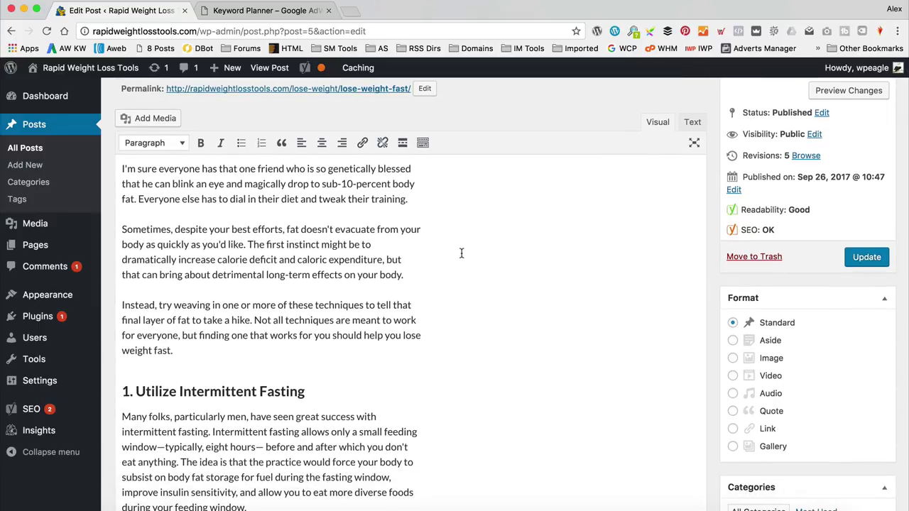
pyautogui.scroll(1, 460, 254)
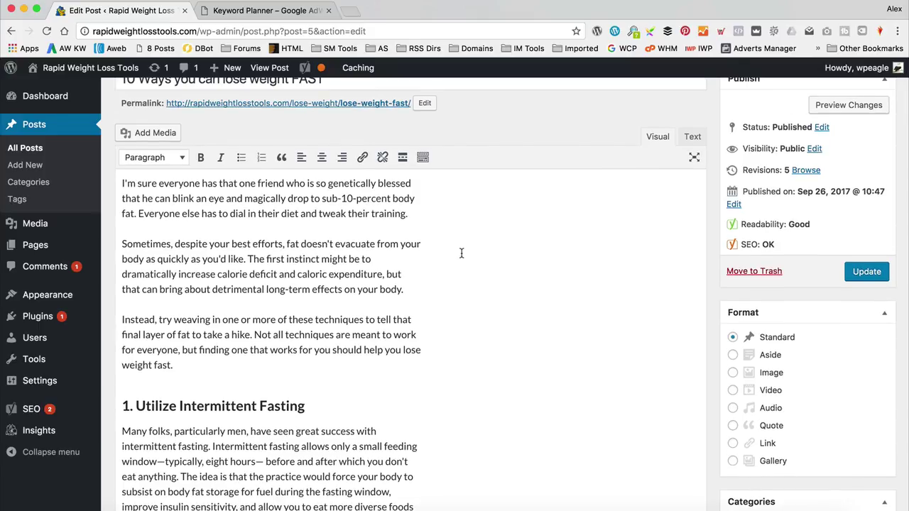
pyautogui.scroll(1, 460, 253)
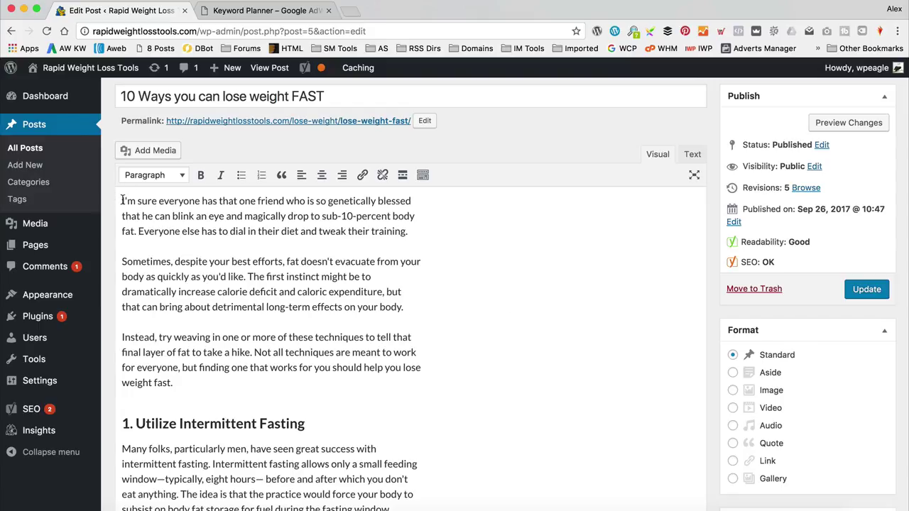
# - Add 'Our top tips on how to lose weight fast' as a Heading 2 above the intro
pyautogui.press('Return')
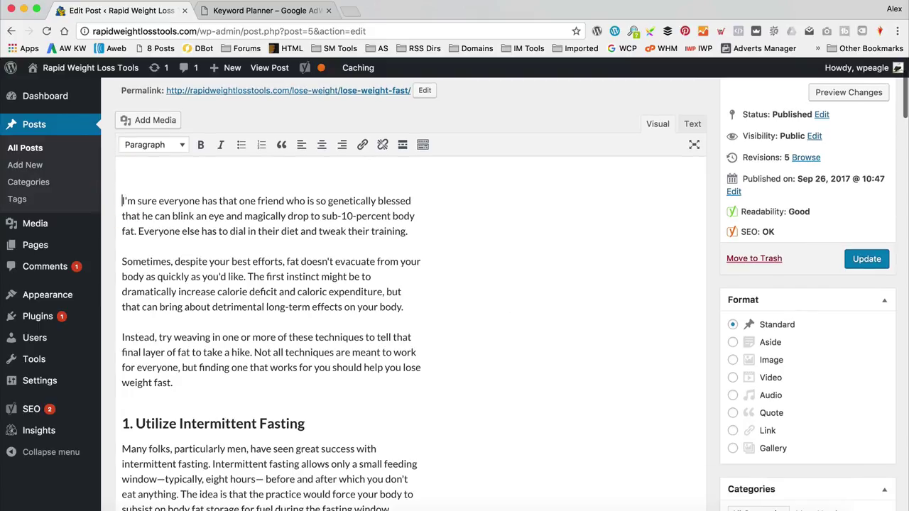
pyautogui.write('Our to')
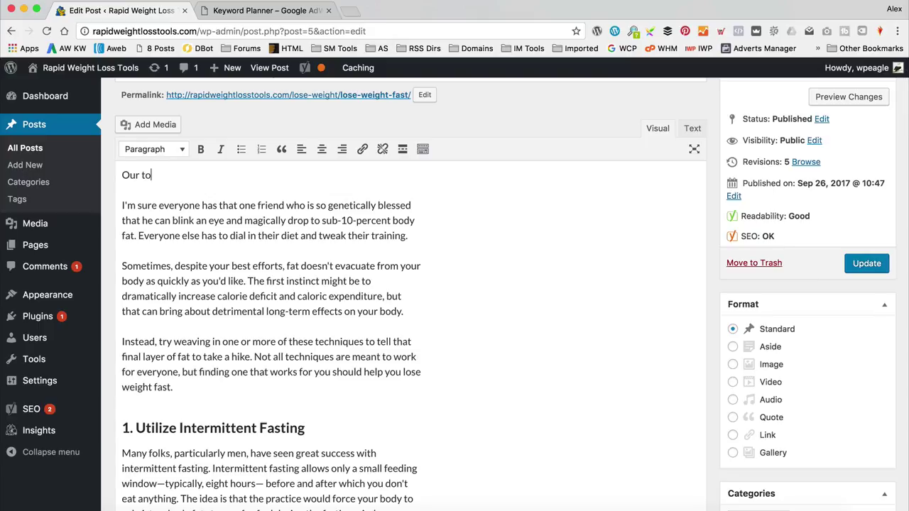
pyautogui.write('p tips on how to lose weigh')
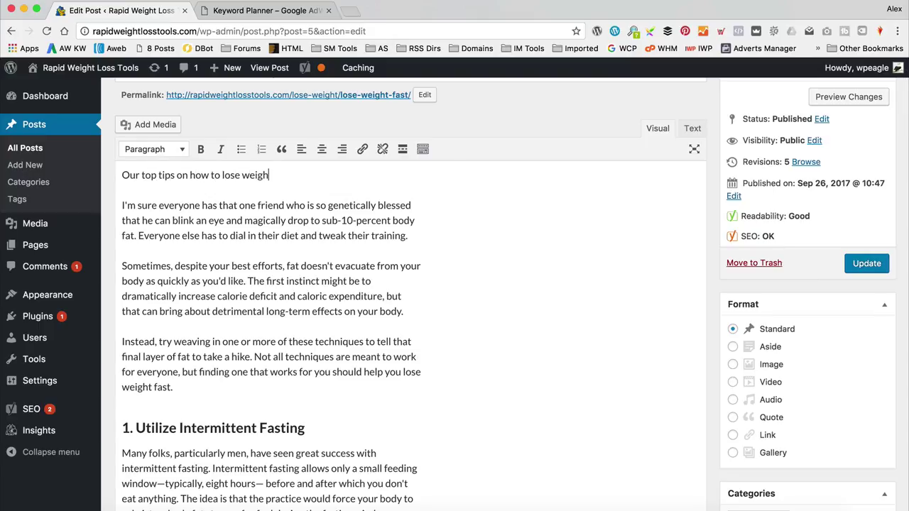
pyautogui.write('t fast')
pyautogui.moveTo(292, 175); pyautogui.dragTo(119, 179)
pyautogui.click(118, 178)
pyautogui.moveTo(293, 175); pyautogui.dragTo(102, 175)
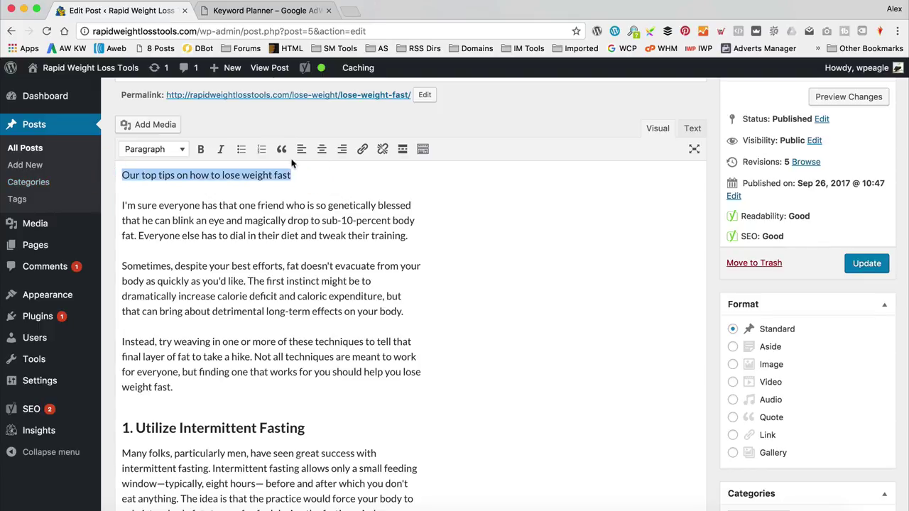
pyautogui.click(146, 150)
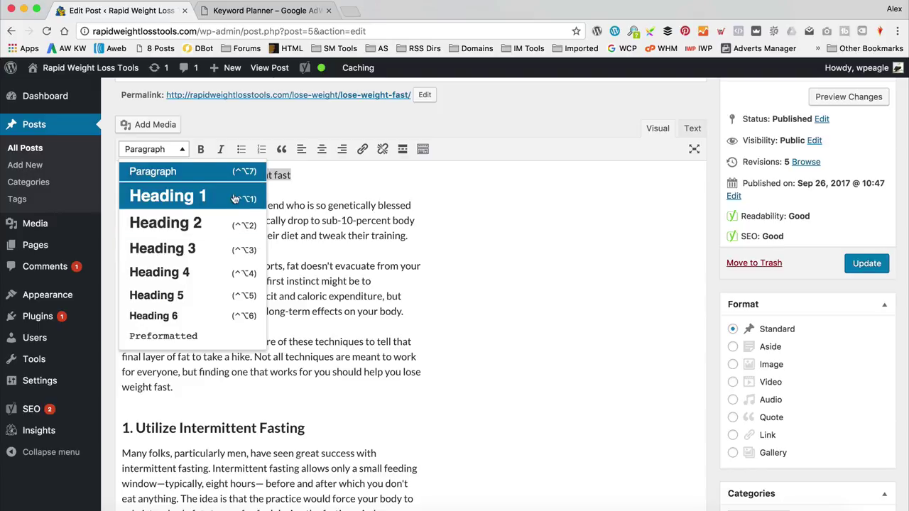
pyautogui.click(197, 224)
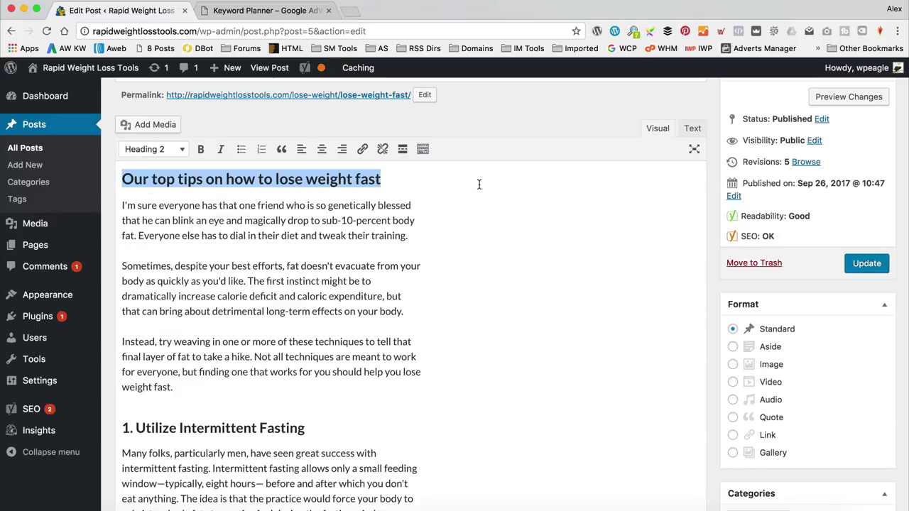
pyautogui.click(415, 277)
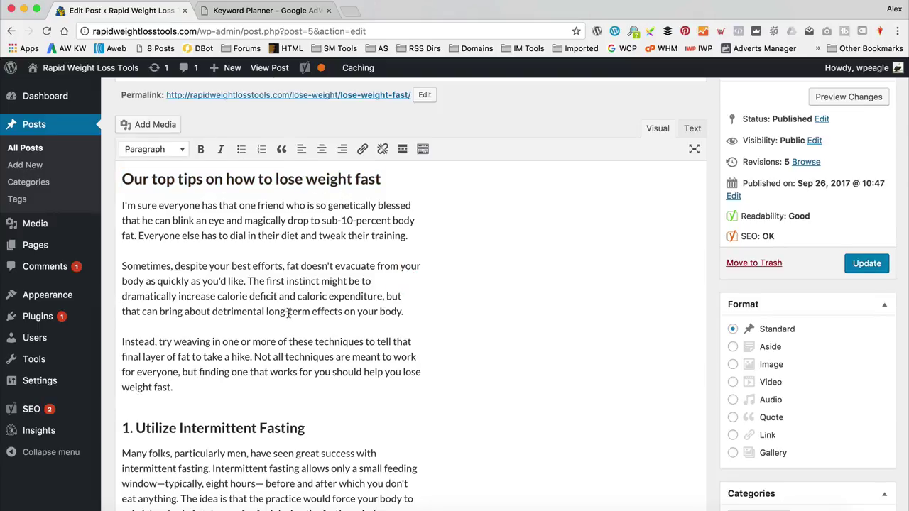
# - Append 'to lose weight fast' to the '1. Utilize Intermittent Fasting' heading
pyautogui.scroll(-5, 289, 312)
pyautogui.scroll(-1, 289, 313)
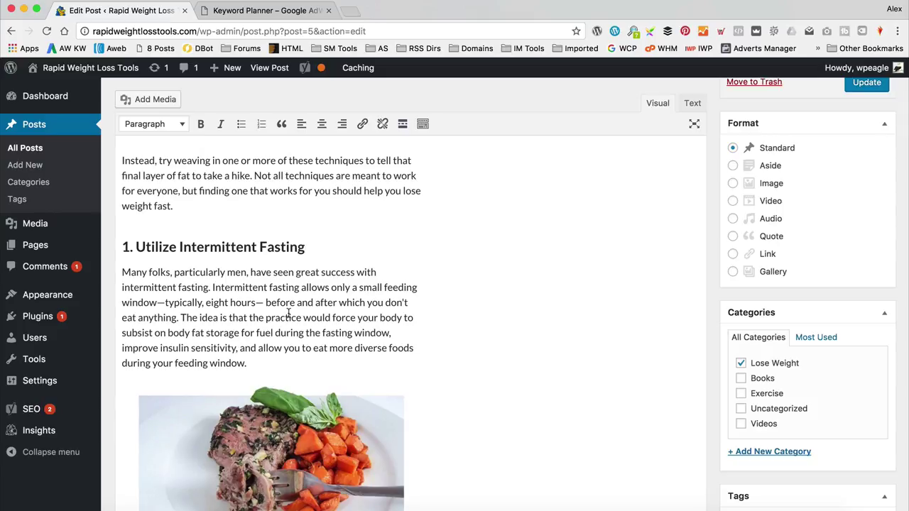
pyautogui.scroll(-2, 320, 284)
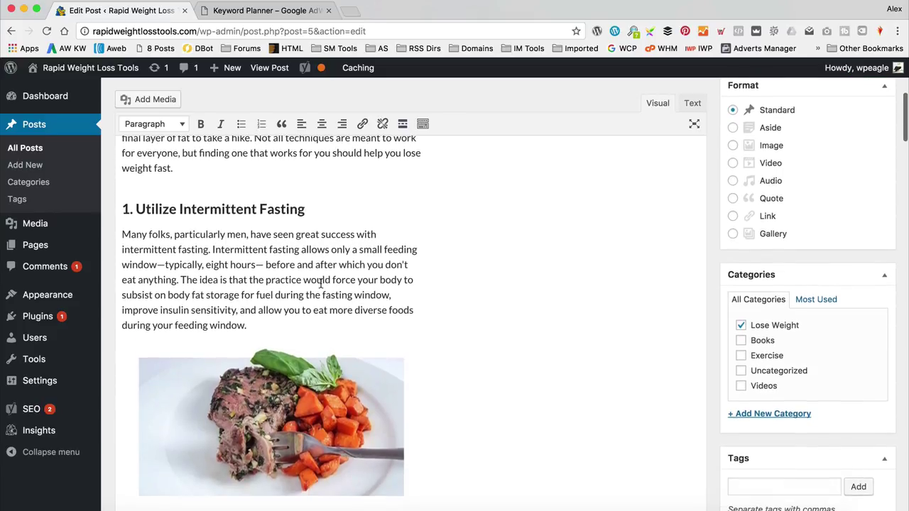
pyautogui.scroll(-2, 365, 207)
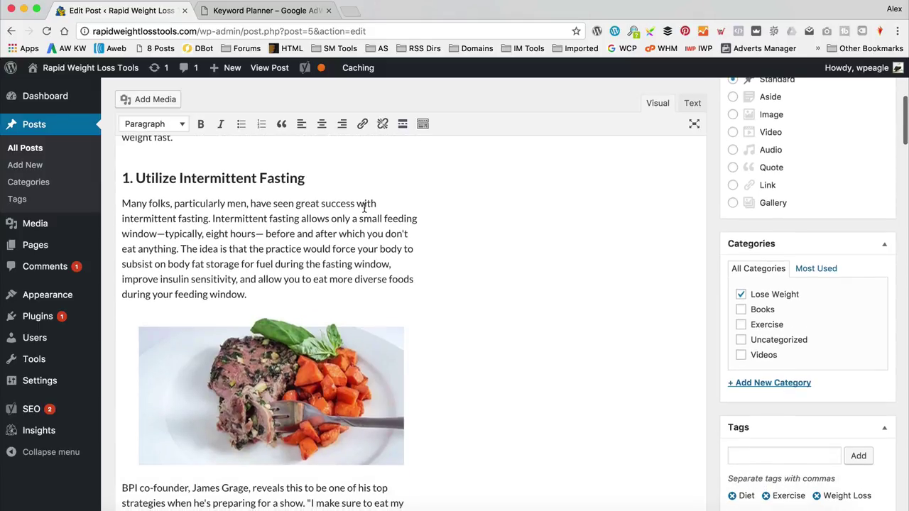
pyautogui.scroll(8, 295, 242)
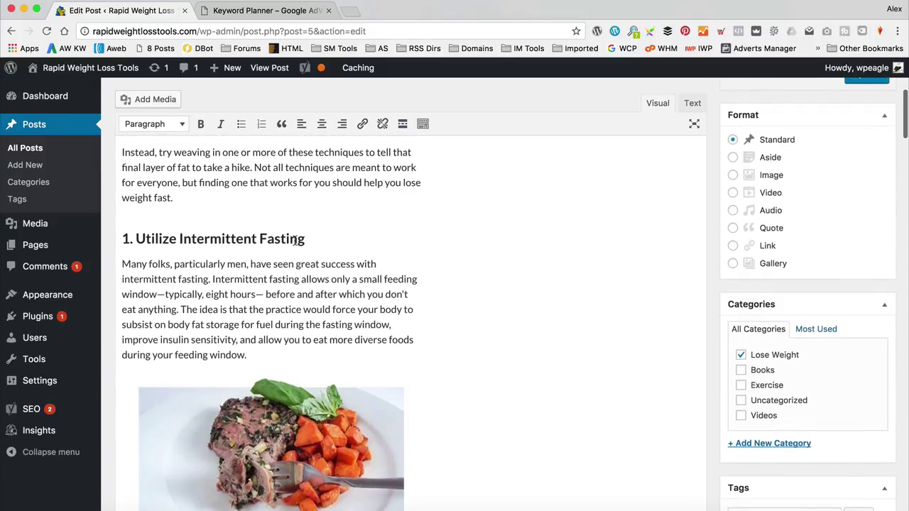
pyautogui.scroll(-3, 295, 242)
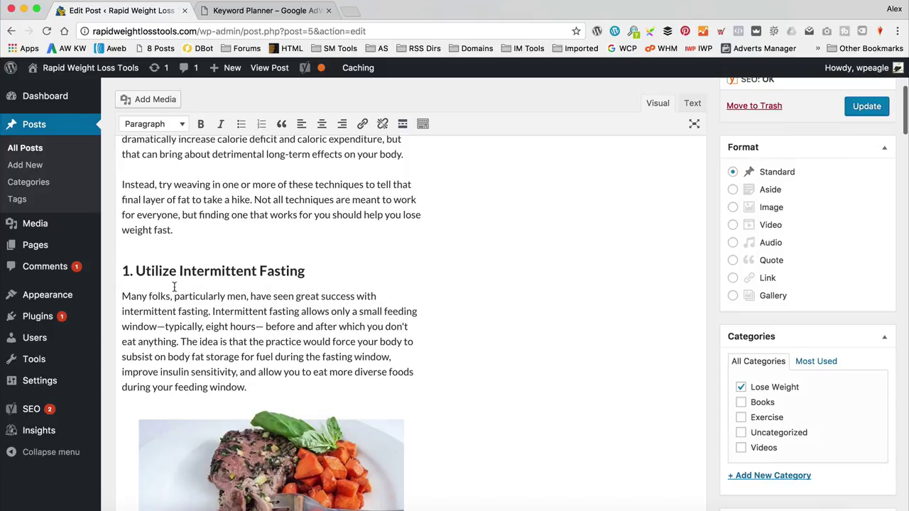
pyautogui.click(320, 276)
pyautogui.write('t')
pyautogui.write('o lose weivht')
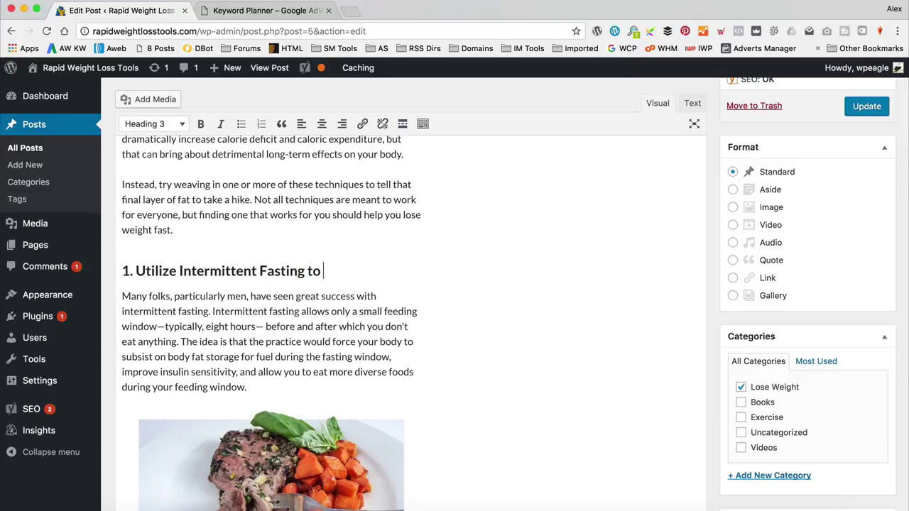
pyautogui.press('BackSpace')
pyautogui.press('BackSpace')
pyautogui.press('BackSpace')
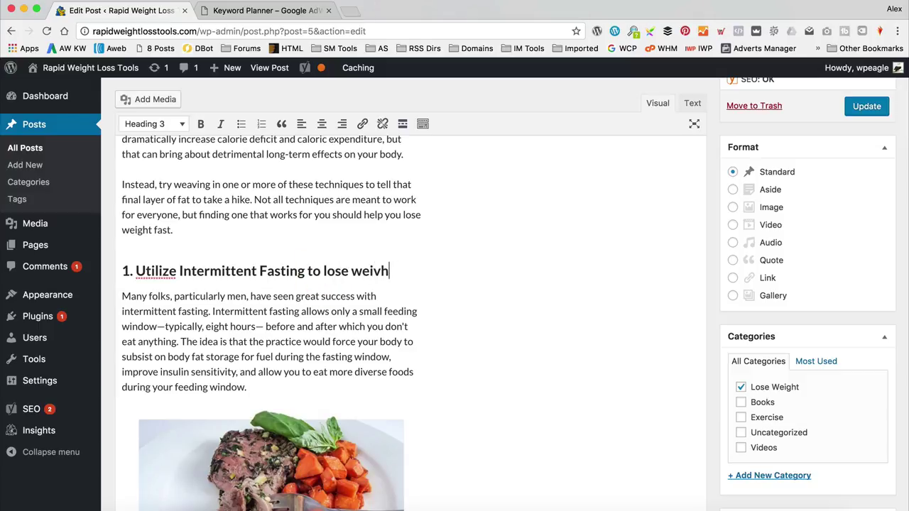
pyautogui.write('ght fast')
pyautogui.click(347, 341)
pyautogui.click(432, 270)
pyautogui.moveTo(321, 270); pyautogui.dragTo(474, 269)
# - Scroll through the content below the first tip heading
pyautogui.scroll(-1, 474, 268)
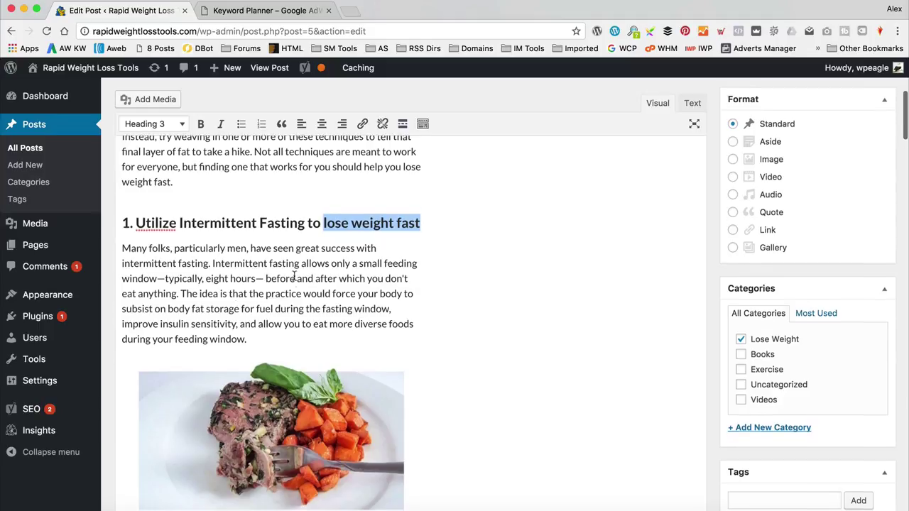
pyautogui.scroll(-1, 294, 275)
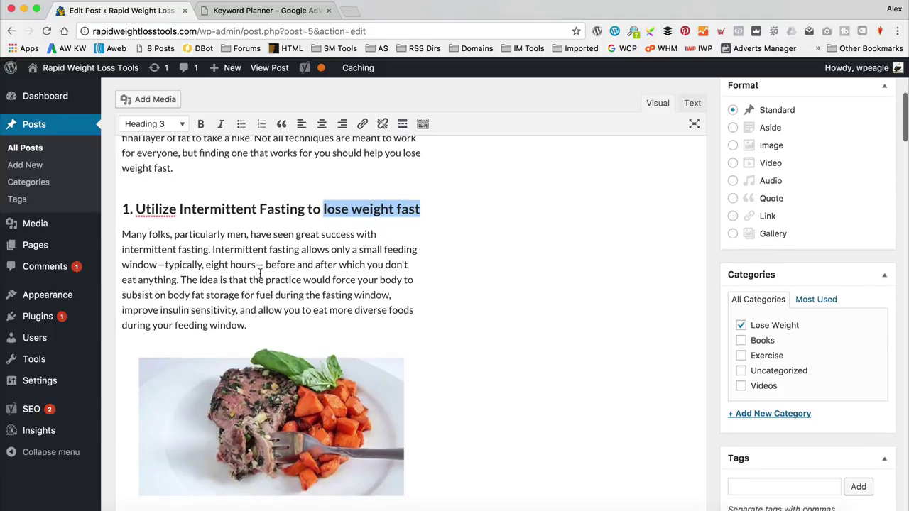
pyautogui.scroll(-5, 260, 274)
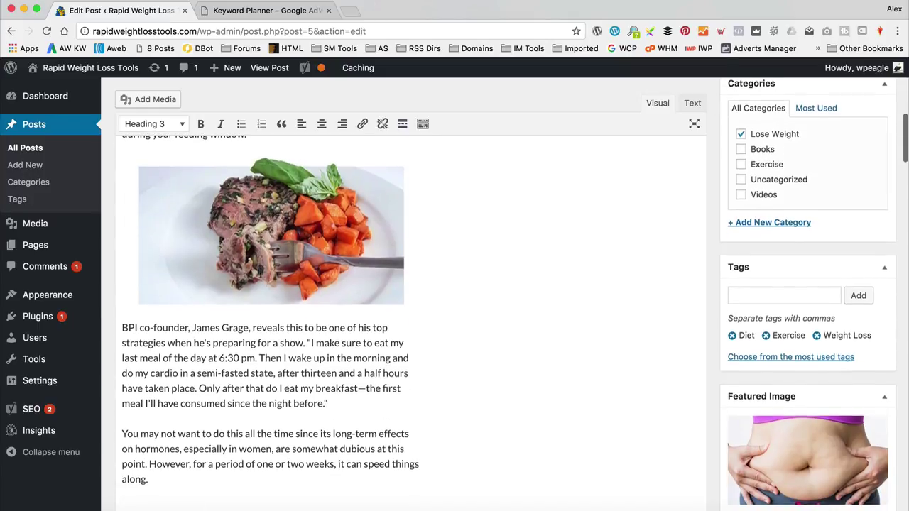
pyautogui.scroll(-2, 260, 274)
pyautogui.scroll(4, 260, 274)
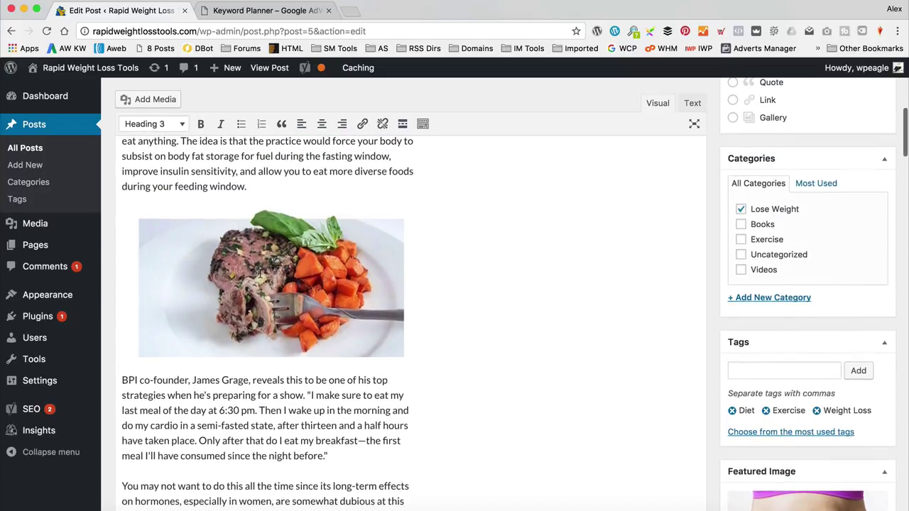
pyautogui.scroll(-2, 260, 274)
pyautogui.scroll(3, 260, 274)
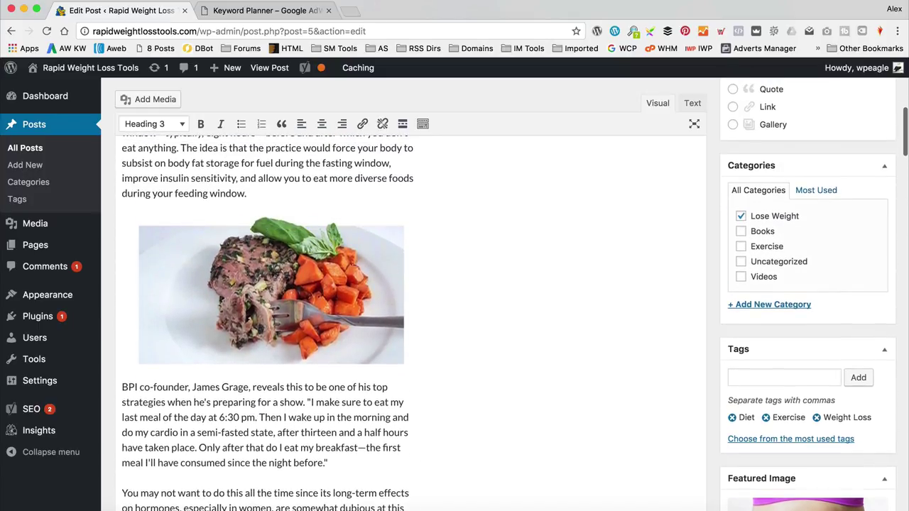
# - Give the food image under tip 1 the alt text 'Lose weight with fasting' and update it
pyautogui.click(250, 257)
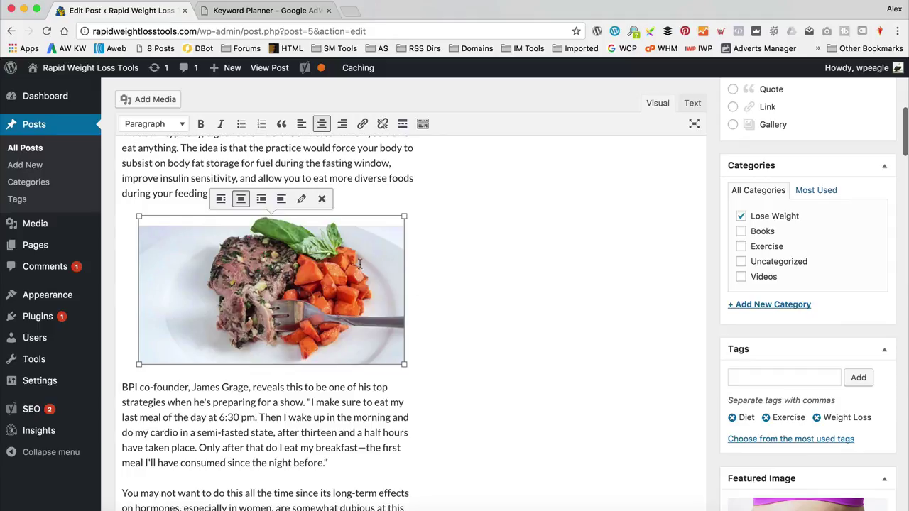
pyautogui.click(511, 278)
pyautogui.click(346, 274)
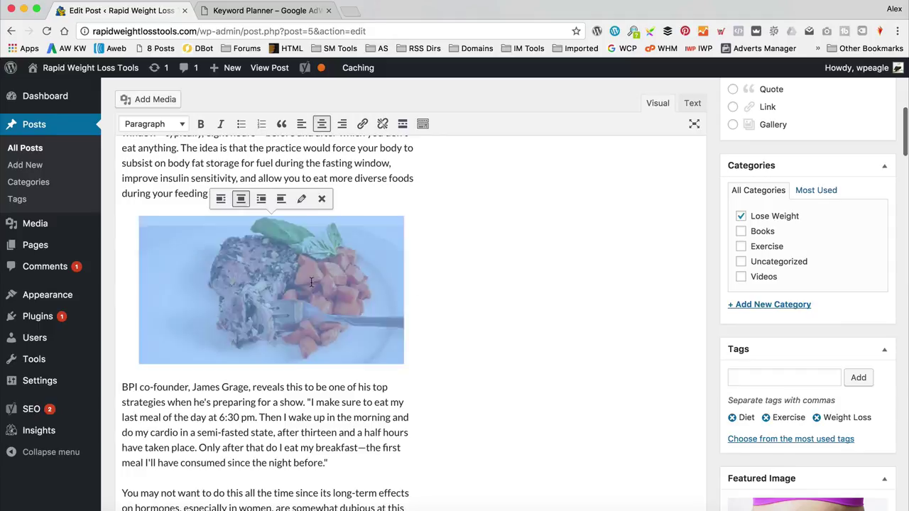
pyautogui.click(301, 199)
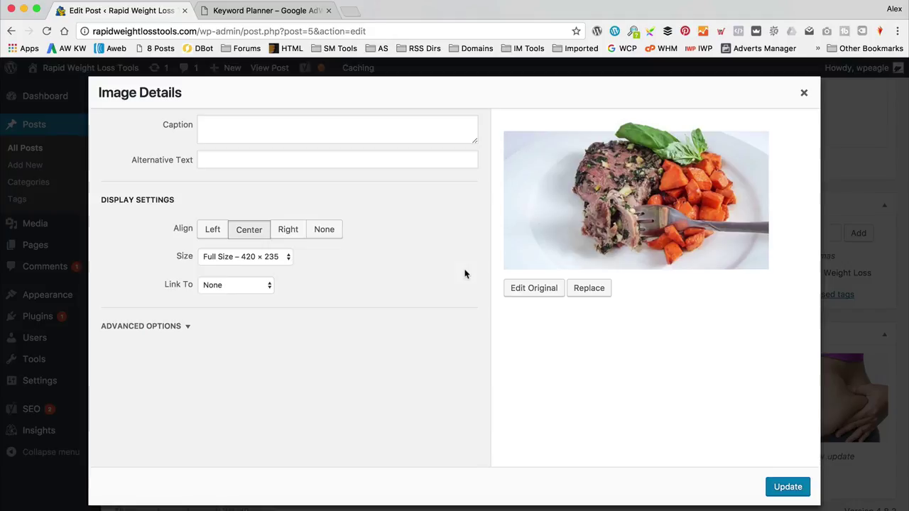
pyautogui.click(239, 160)
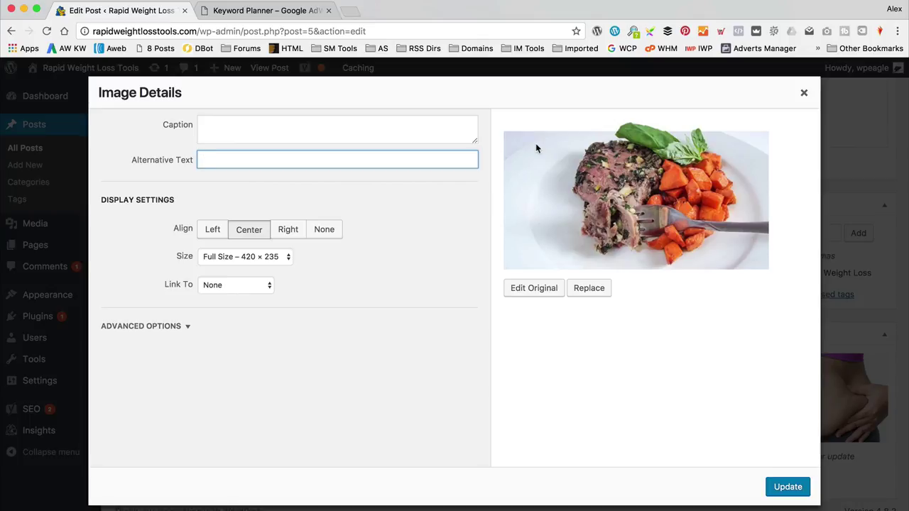
pyautogui.write('Lose weight with fasting')
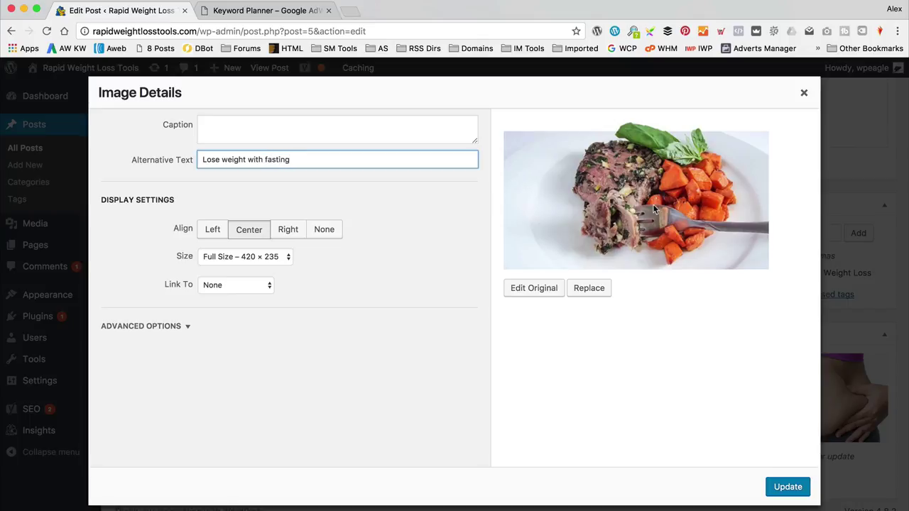
pyautogui.click(781, 489)
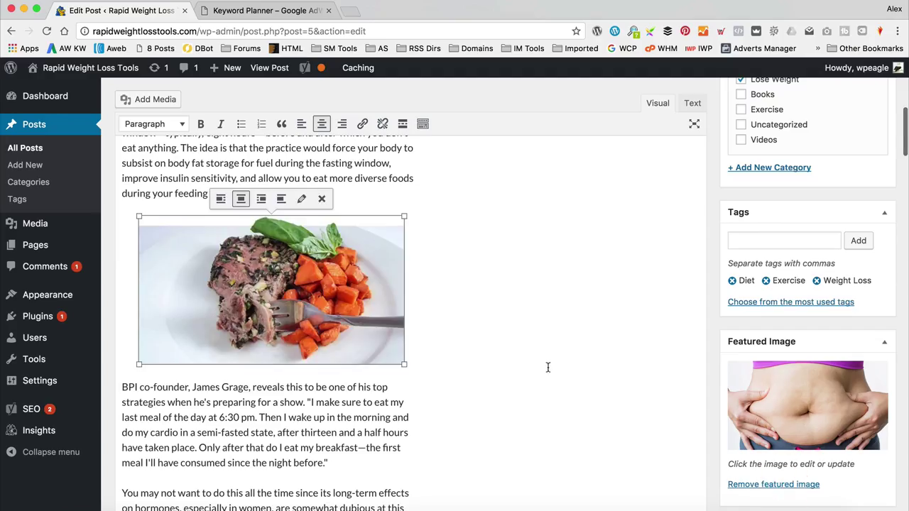
# - Scroll down to the '5. Supplement With L-Carnitine' heading and select the word 'With'
pyautogui.scroll(-1, 510, 223)
pyautogui.scroll(-3, 498, 267)
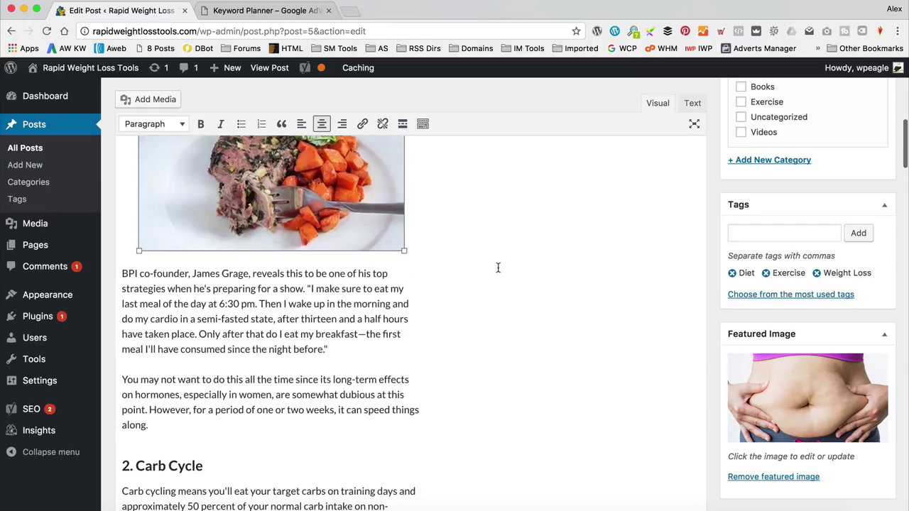
pyautogui.scroll(1, 498, 268)
pyautogui.scroll(-1, 490, 264)
pyautogui.scroll(-3, 457, 247)
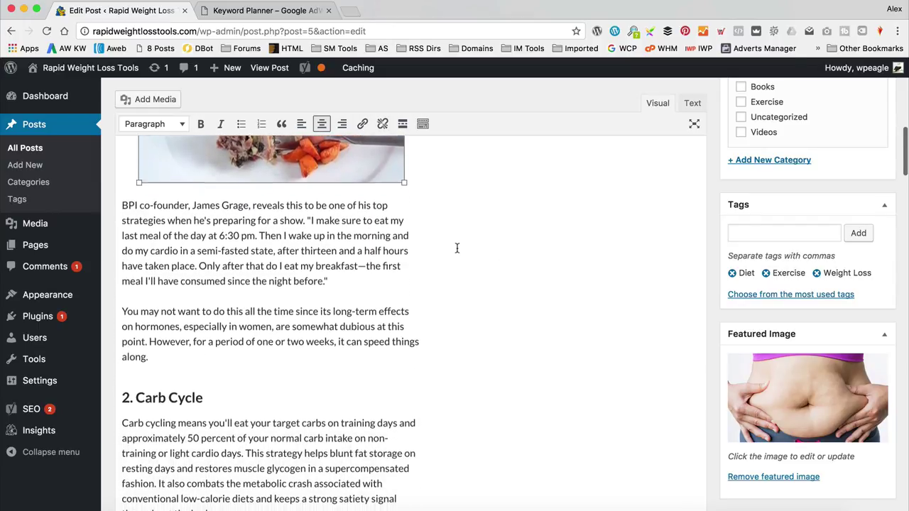
pyautogui.scroll(-1, 456, 248)
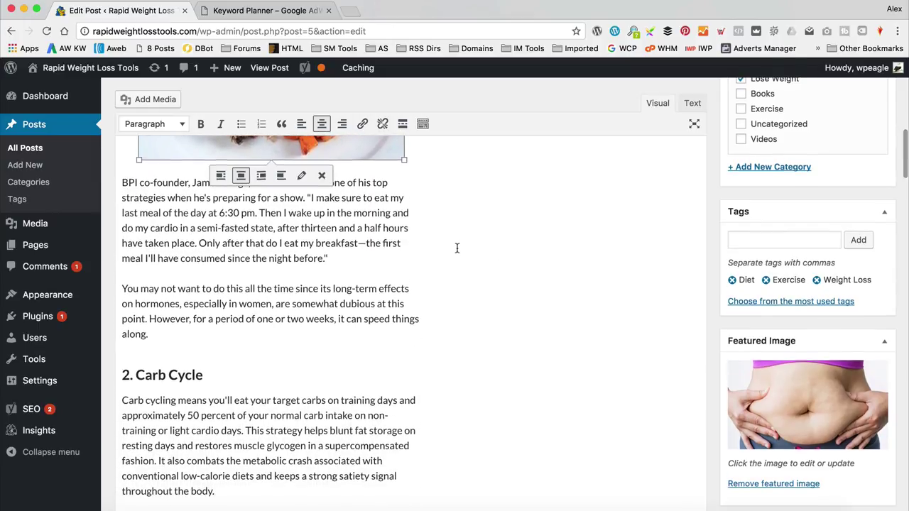
pyautogui.scroll(2, 457, 248)
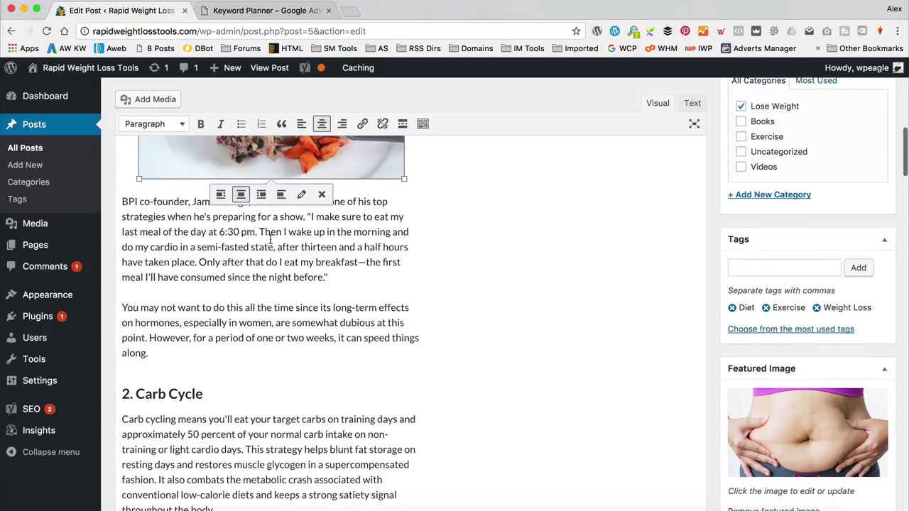
pyautogui.scroll(-5, 291, 287)
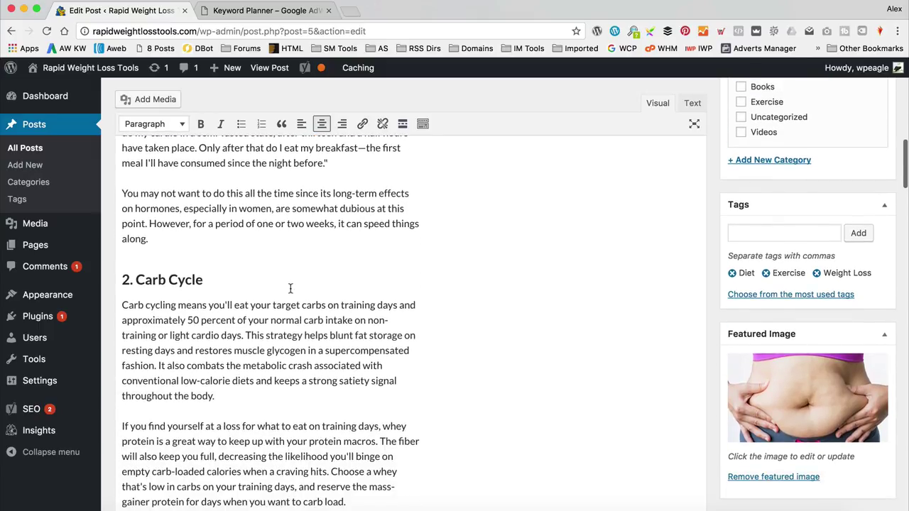
pyautogui.scroll(-2, 291, 284)
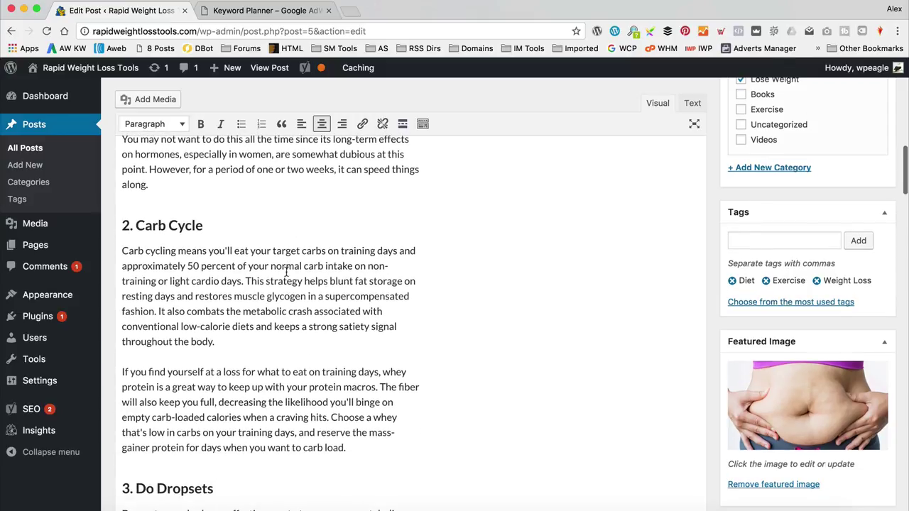
pyautogui.scroll(-1, 293, 260)
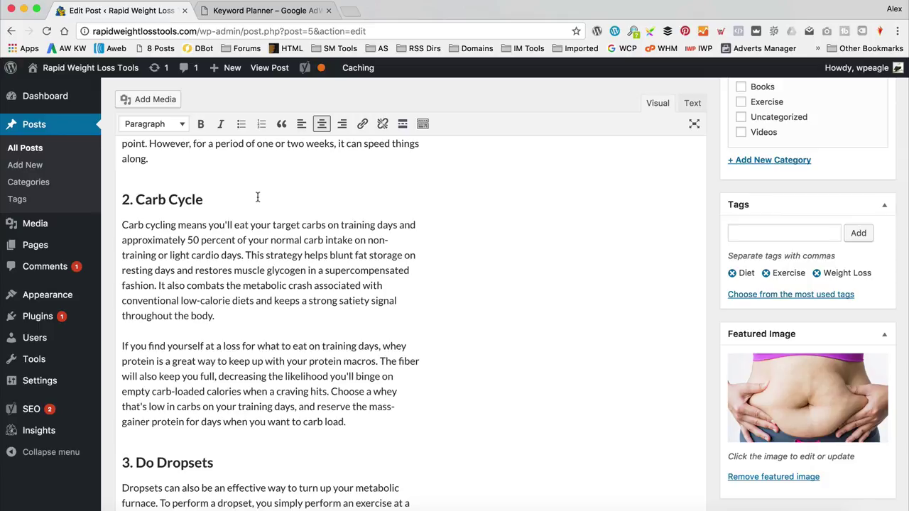
pyautogui.scroll(-10, 257, 196)
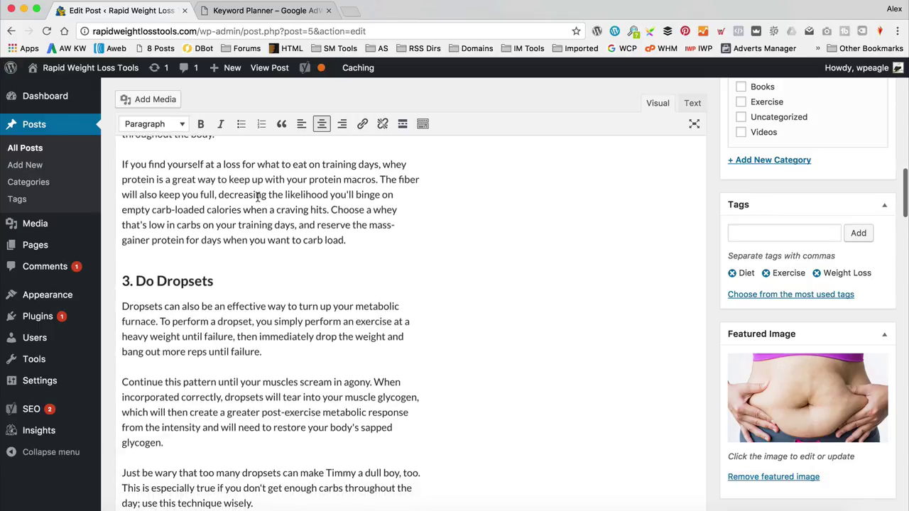
pyautogui.scroll(-3, 258, 196)
pyautogui.scroll(-5, 258, 197)
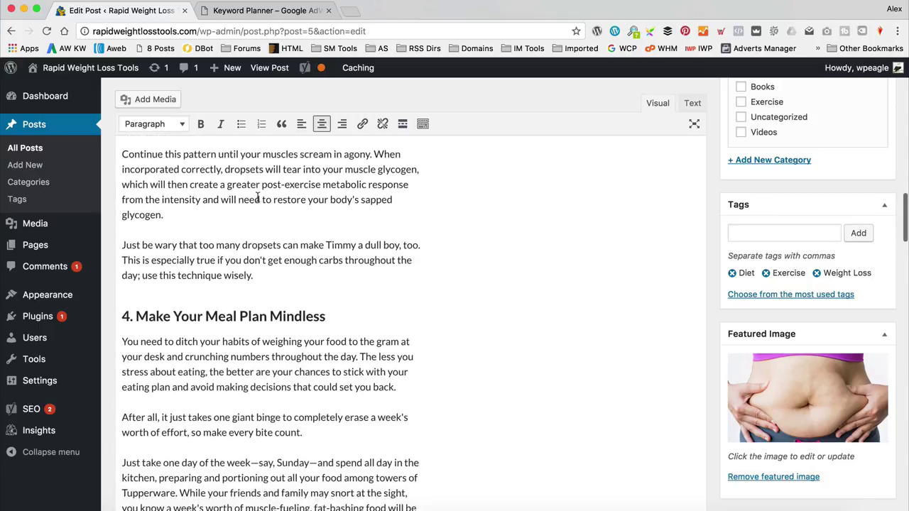
pyautogui.scroll(-7, 258, 196)
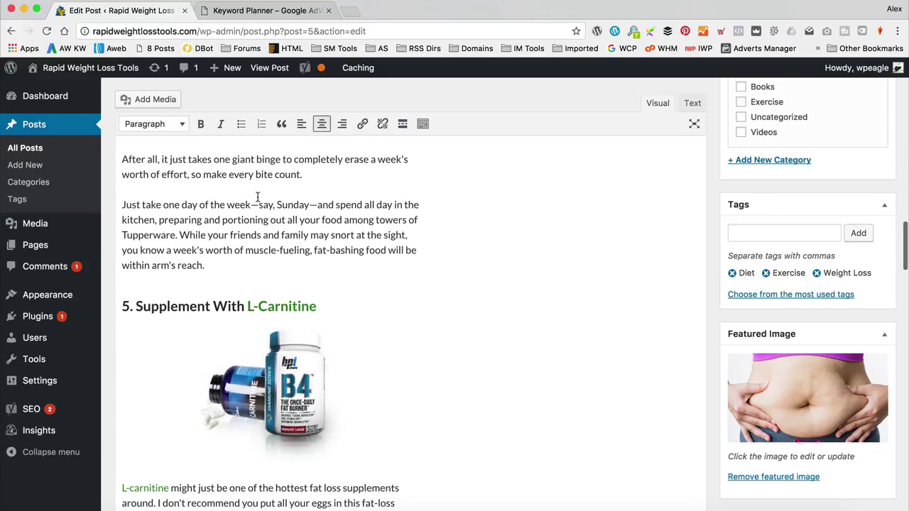
pyautogui.scroll(-1, 296, 187)
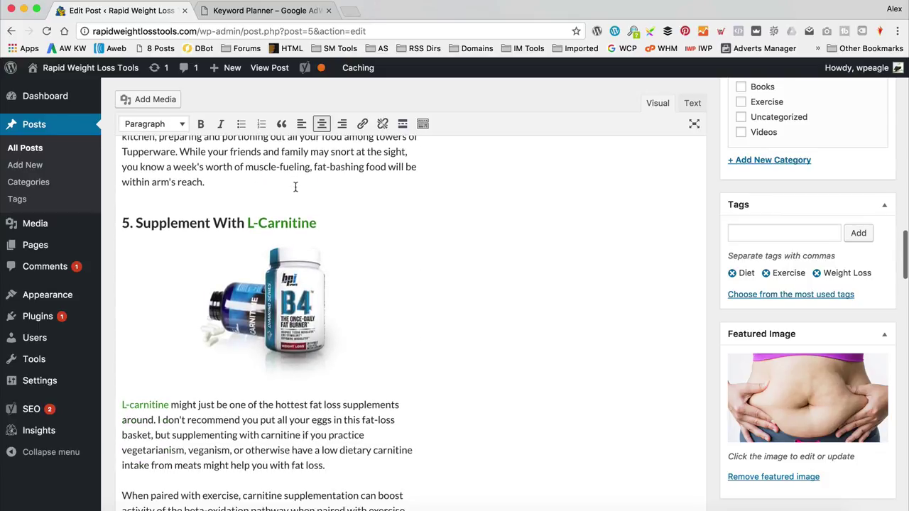
pyautogui.scroll(-1, 253, 205)
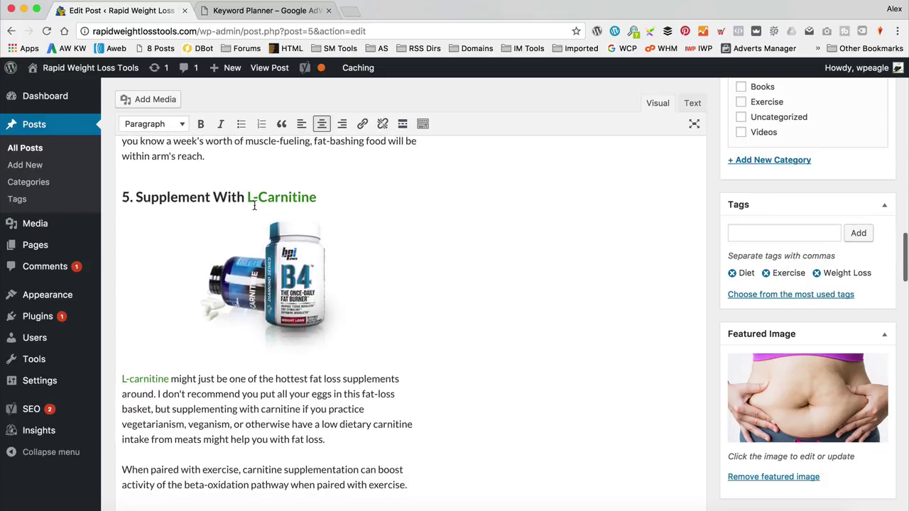
pyautogui.doubleClick(244, 199)
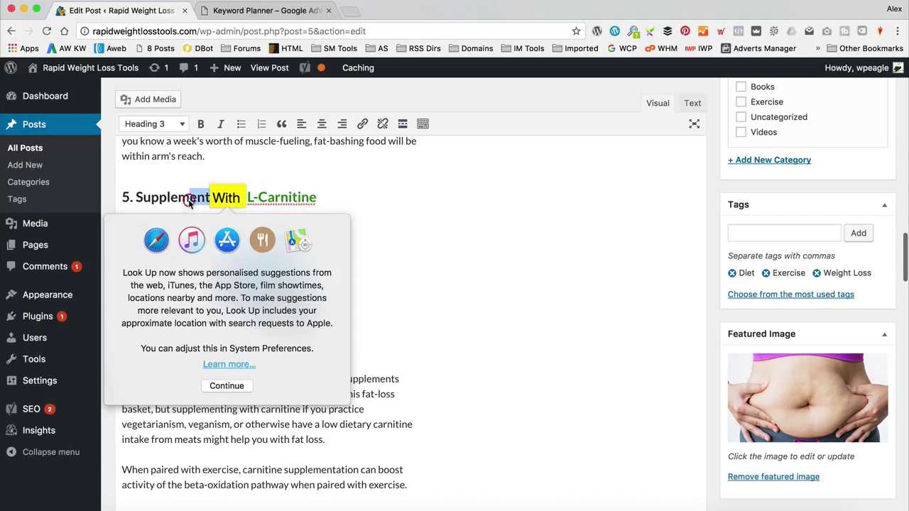
# - Rewrite heading 5 as '5. L-Carnitine can help you lose weight fast', dropping 'Supplement With'
pyautogui.click(193, 190)
pyautogui.moveTo(240, 206); pyautogui.dragTo(145, 199)
pyautogui.press('BackSpace')
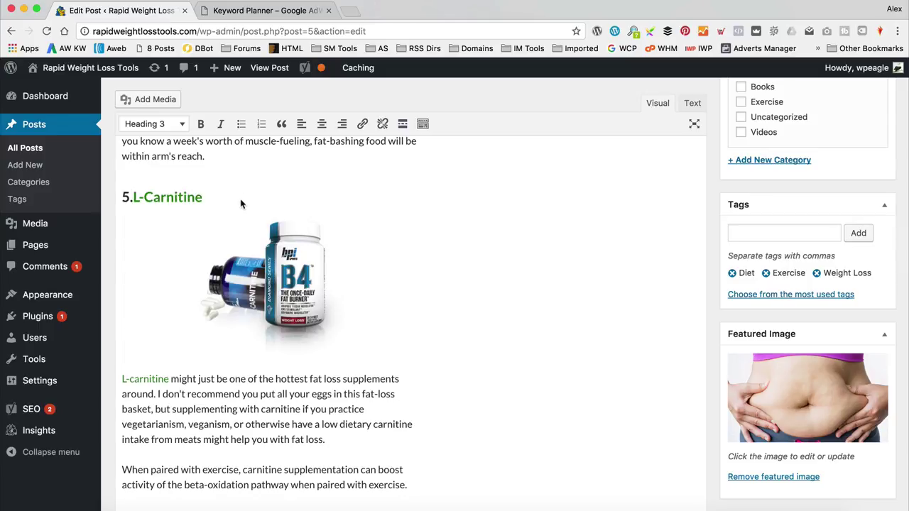
pyautogui.click(240, 201)
pyautogui.press('Right')
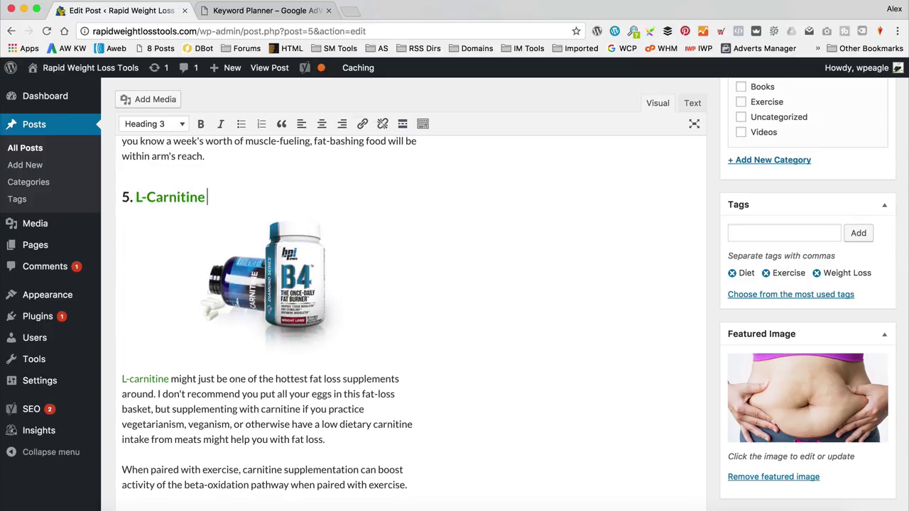
pyautogui.write('can he')
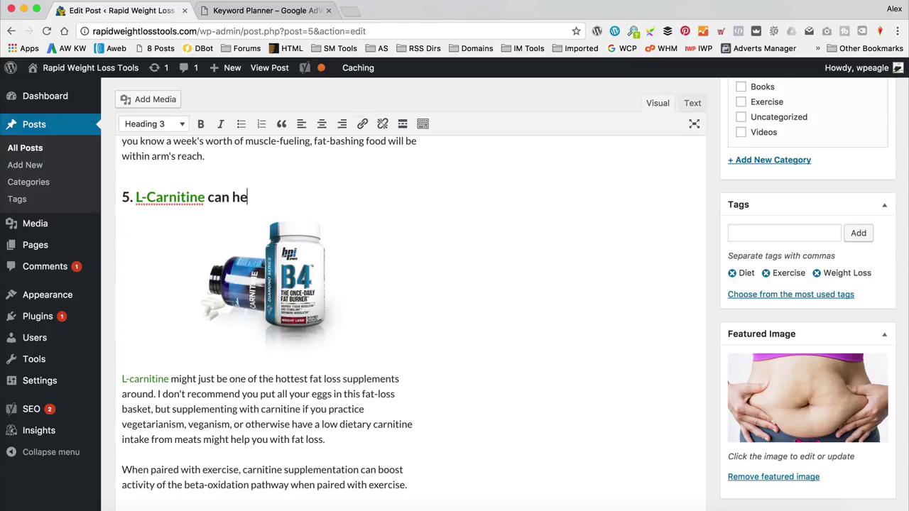
pyautogui.write('lp you lose weight fast')
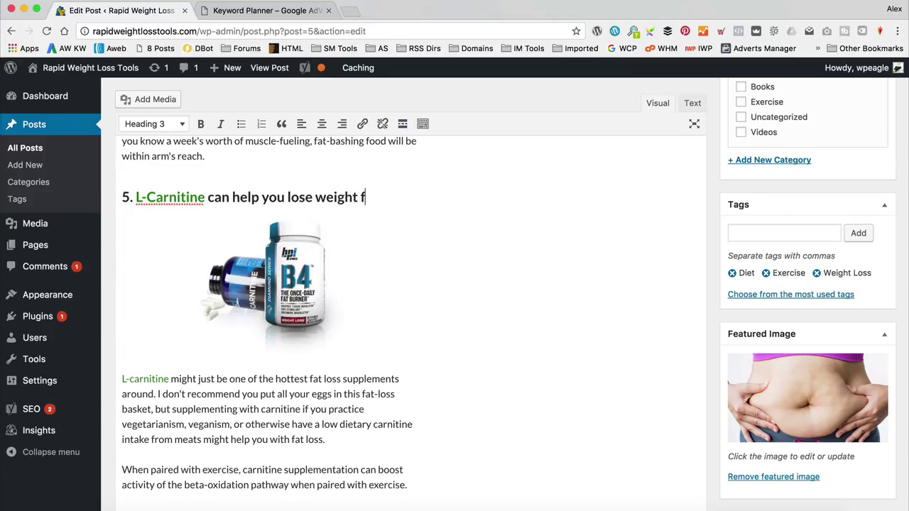
pyautogui.click(453, 260)
pyautogui.scroll(-5, 457, 259)
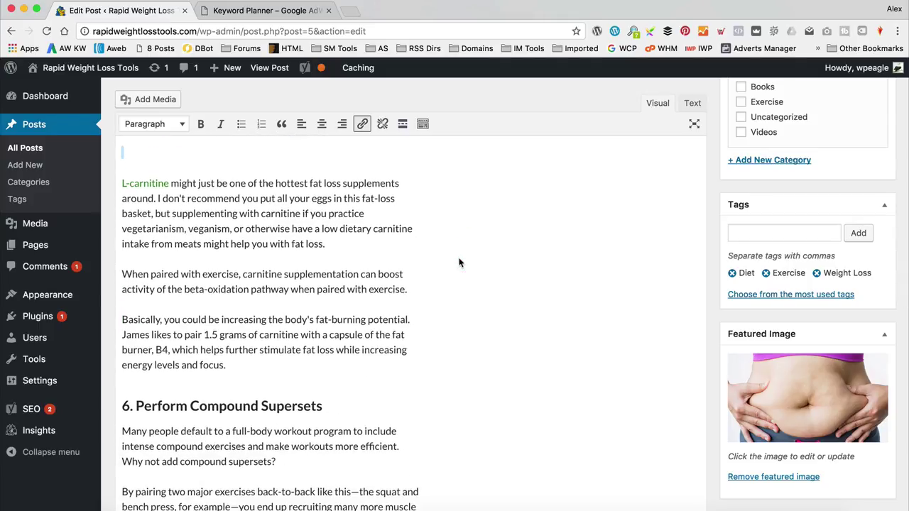
# - Insert 'rapid' after 'hottest' so the paragraph says 'hottest rapid fat loss supplements'
pyautogui.click(310, 183)
pyautogui.scroll(3, 327, 199)
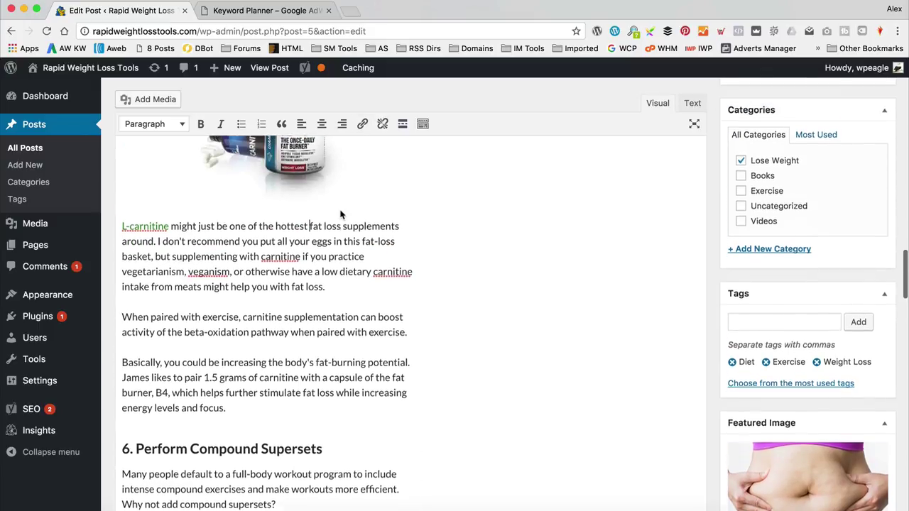
pyautogui.write('rapid')
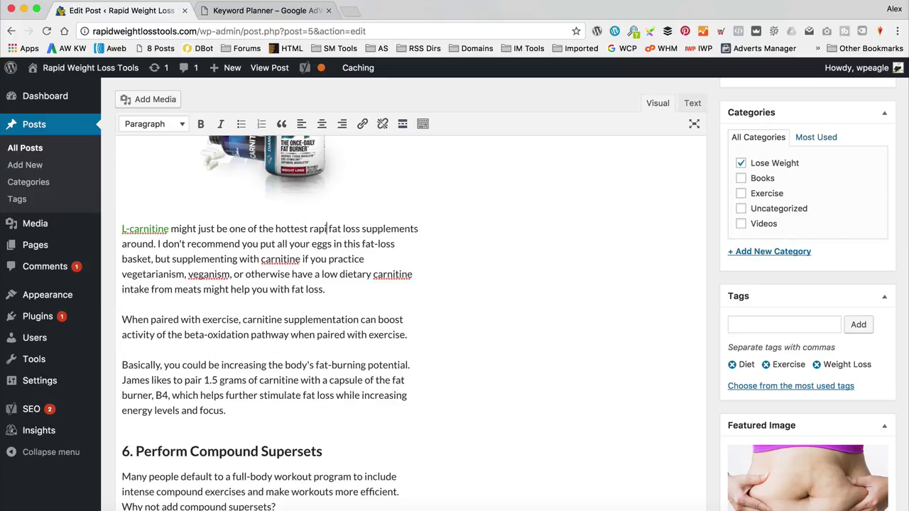
pyautogui.click(478, 298)
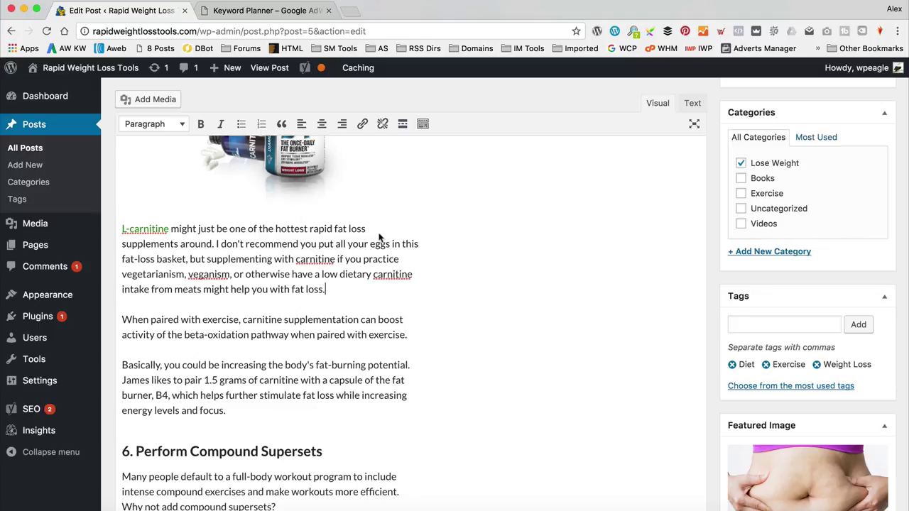
pyautogui.scroll(-2, 384, 261)
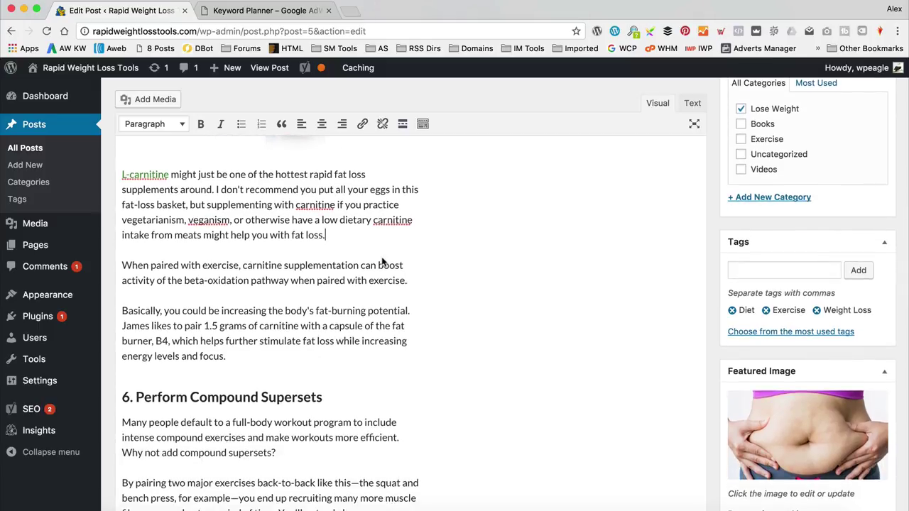
pyautogui.scroll(3, 382, 263)
pyautogui.scroll(-1, 382, 263)
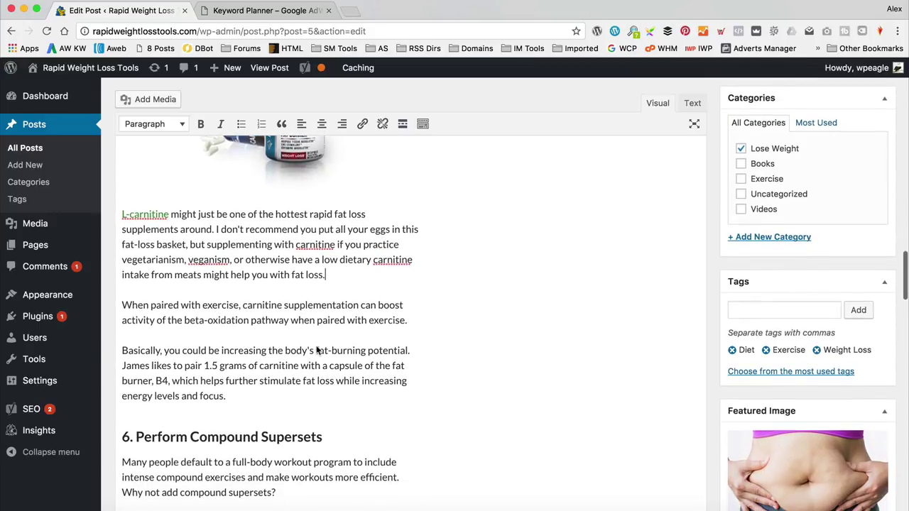
pyautogui.scroll(-3, 220, 316)
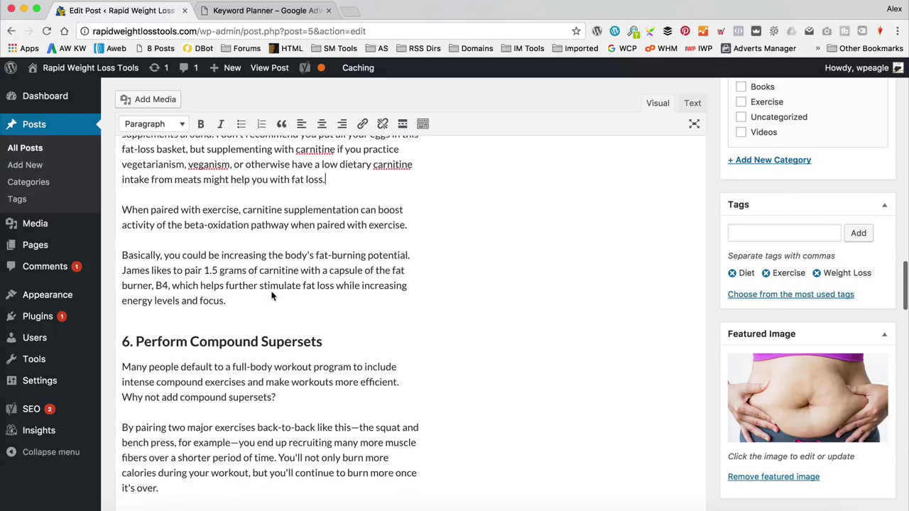
pyautogui.scroll(-3, 272, 297)
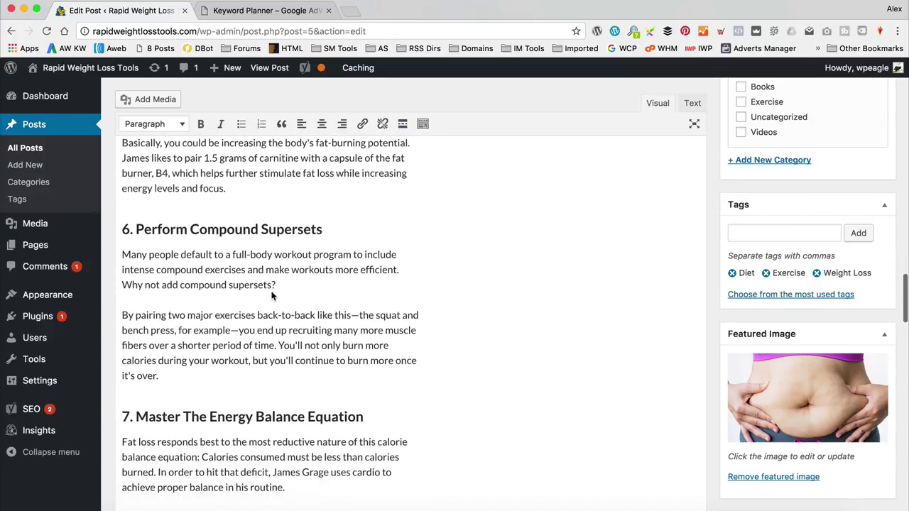
pyautogui.scroll(-10, 271, 295)
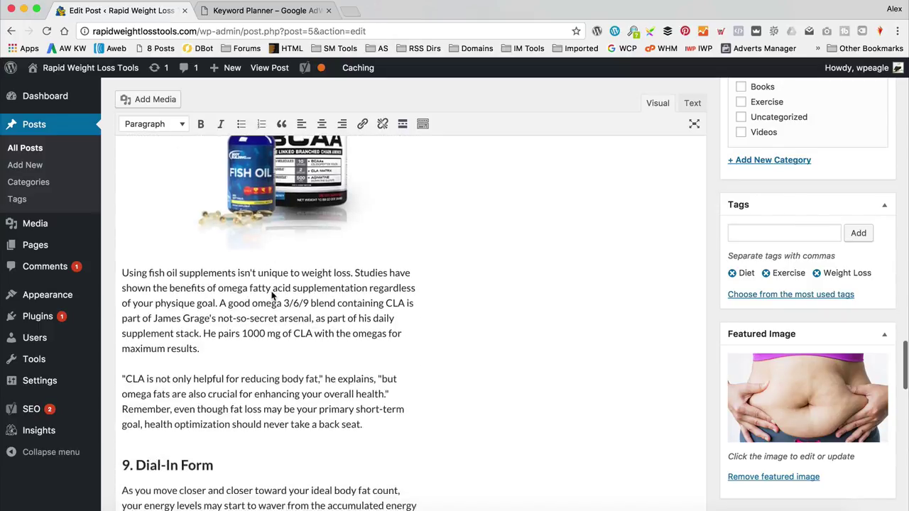
pyautogui.scroll(-10, 271, 295)
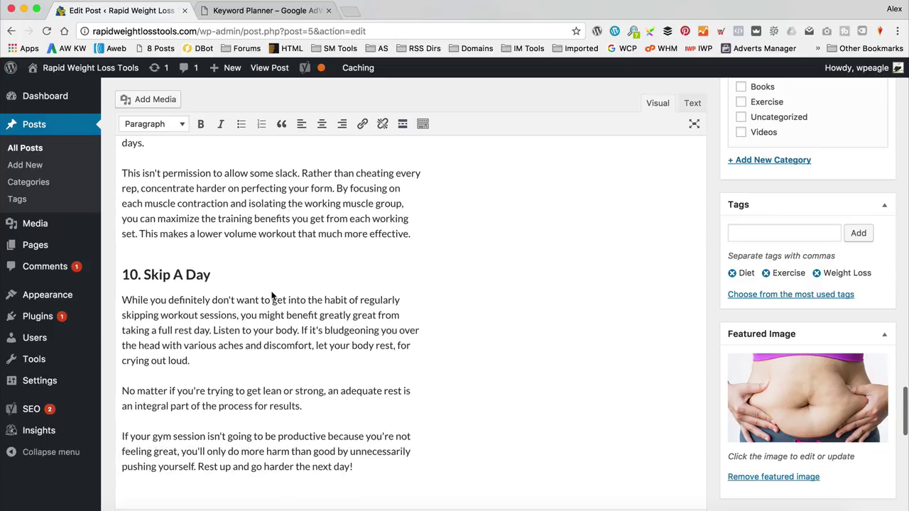
pyautogui.scroll(-10, 272, 297)
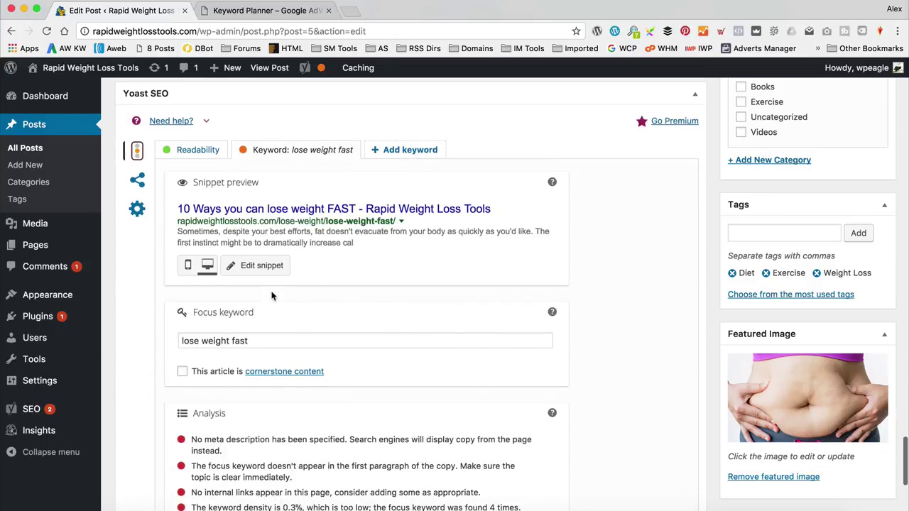
pyautogui.scroll(-1, 271, 296)
pyautogui.scroll(1, 271, 295)
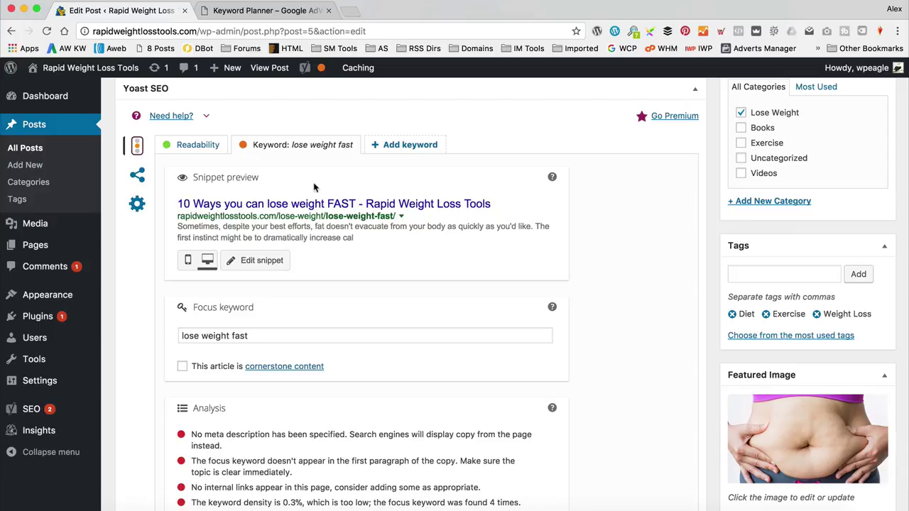
pyautogui.scroll(-5, 314, 186)
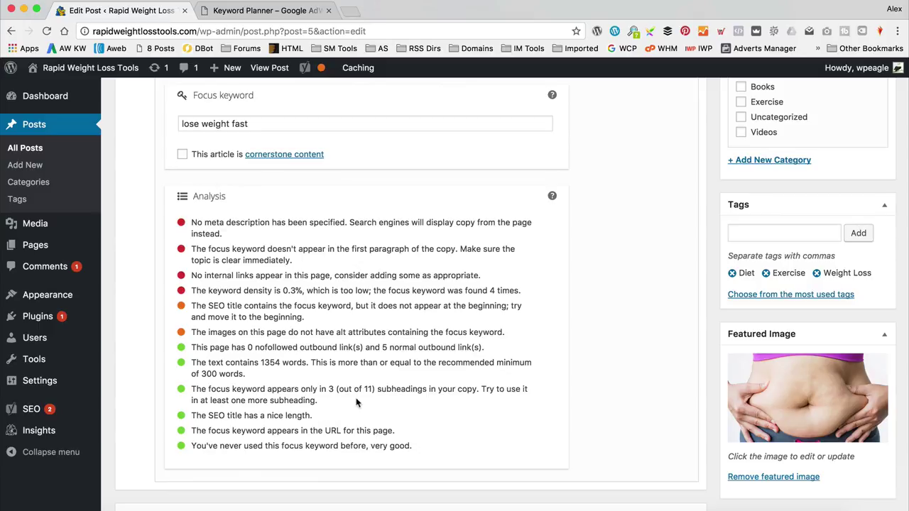
pyautogui.scroll(15, 345, 392)
pyautogui.scroll(5, 357, 401)
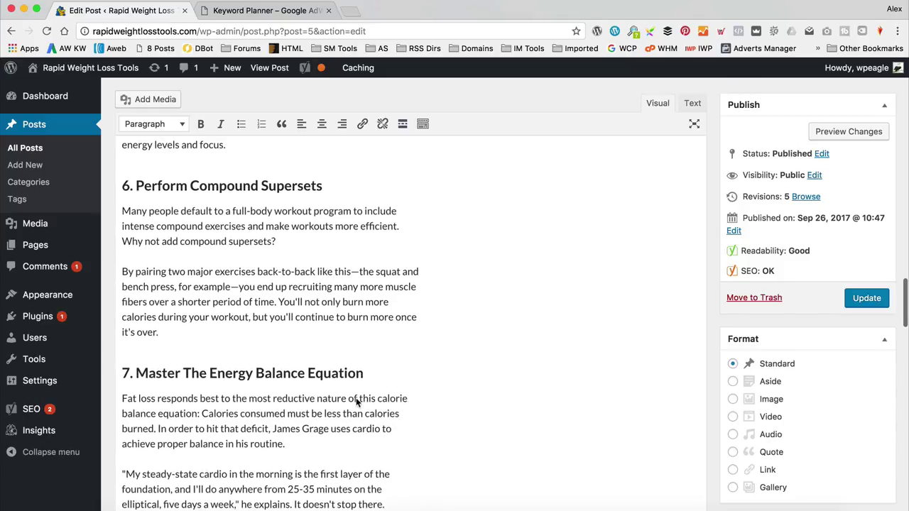
# - Change heading 7 to 'Mastering The Energy Balance Equation can help you lose weight fast'
pyautogui.click(172, 368)
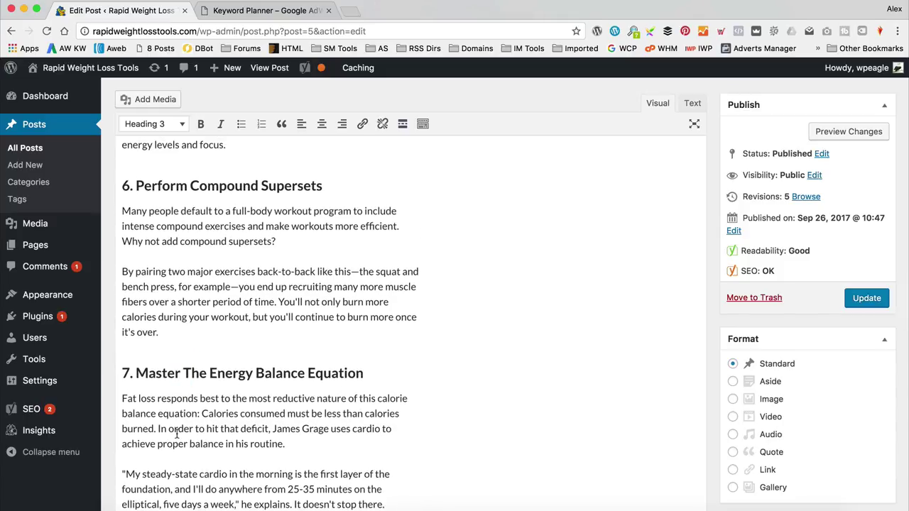
pyautogui.write('ing')
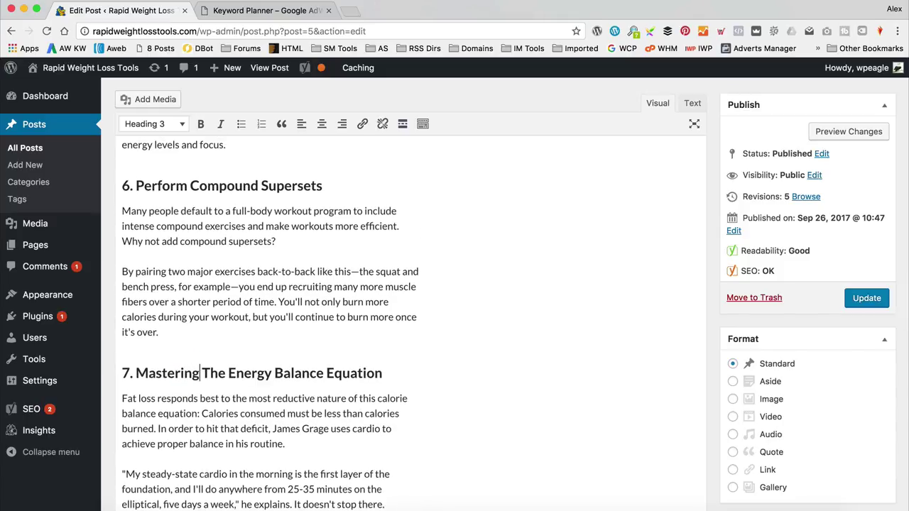
pyautogui.click(391, 374)
pyautogui.write('can help you l')
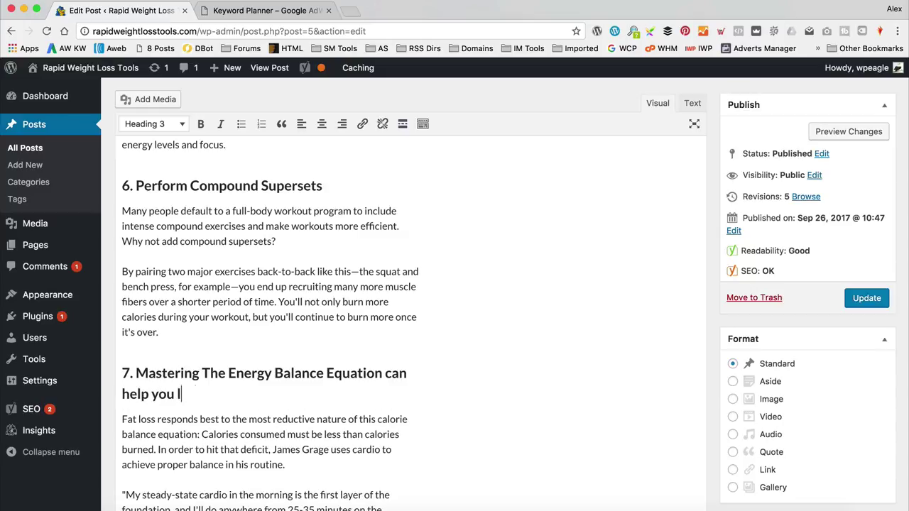
pyautogui.write('ose weight fast')
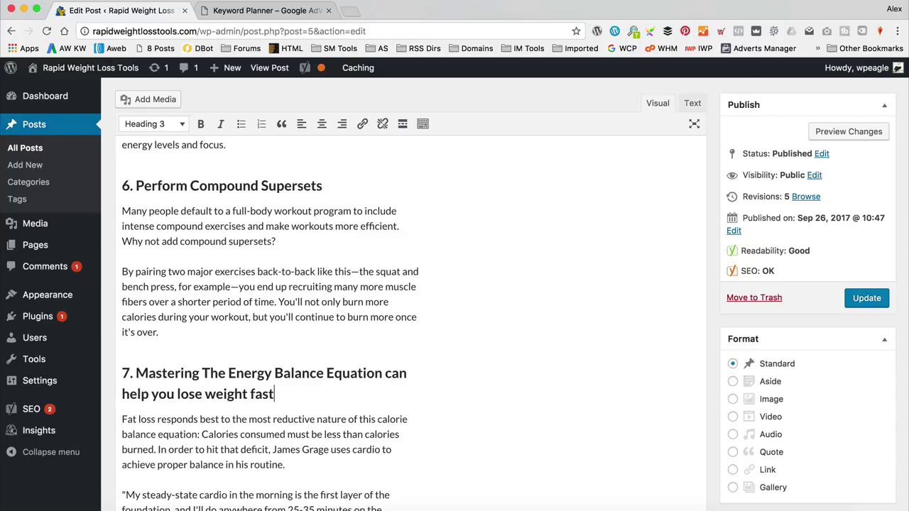
pyautogui.scroll(-20, 442, 345)
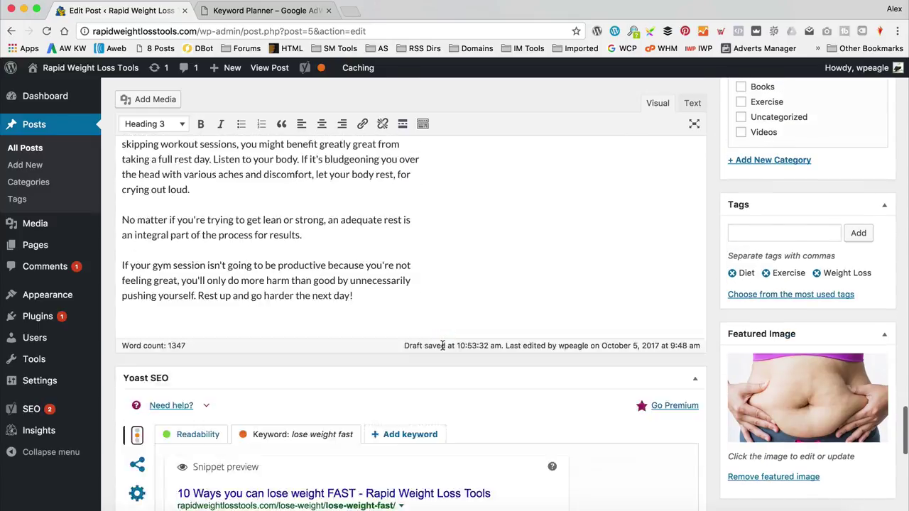
pyautogui.scroll(-15, 442, 345)
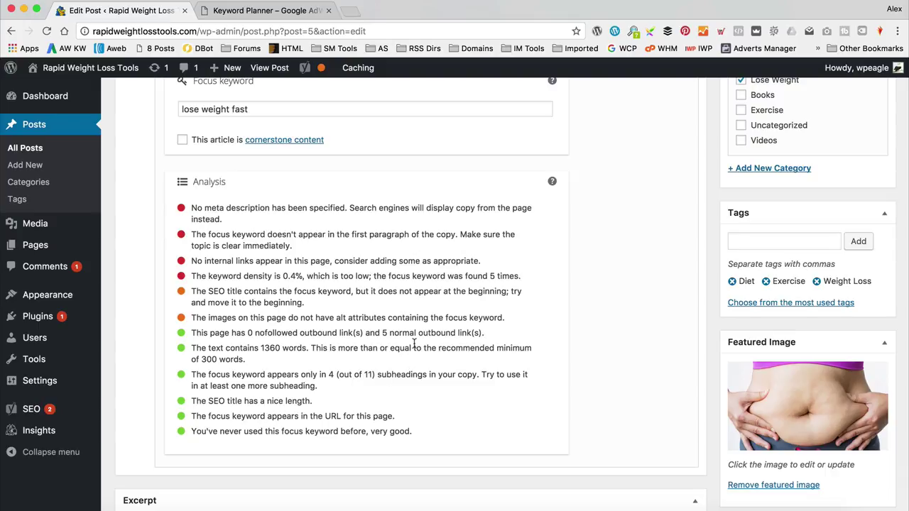
pyautogui.scroll(-1, 415, 347)
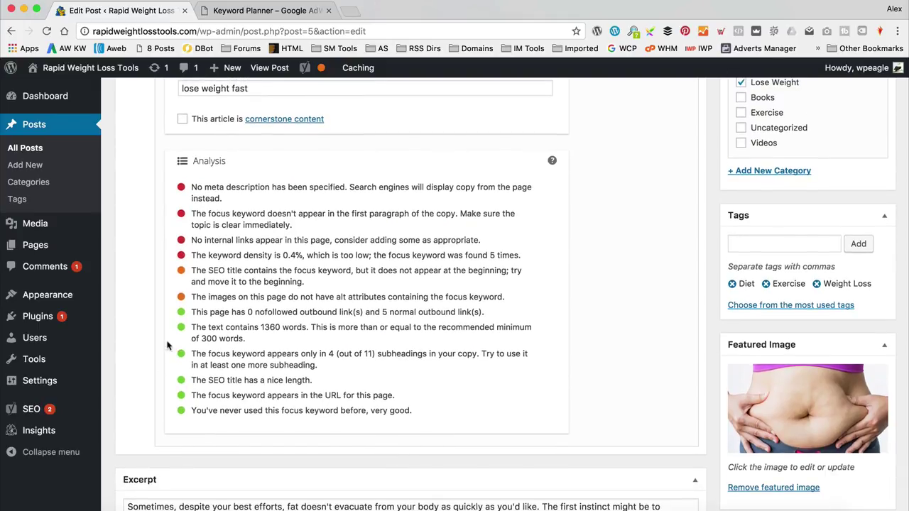
pyautogui.scroll(1, 301, 348)
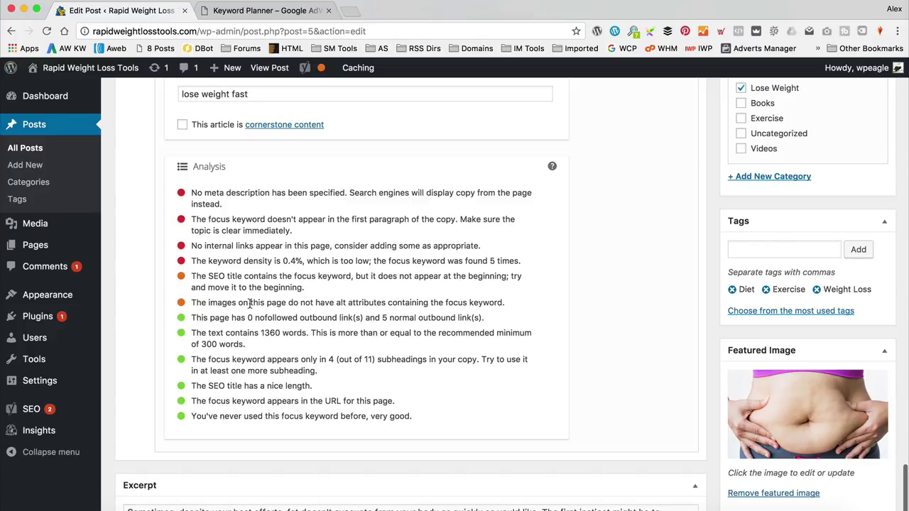
pyautogui.scroll(15, 458, 310)
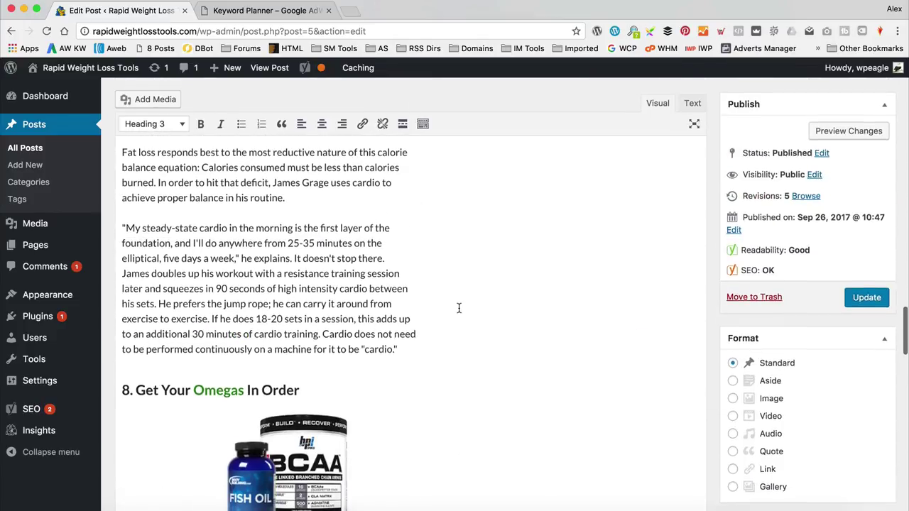
pyautogui.scroll(-1, 360, 323)
# - Set the section 8 fish oil image's alt text to 'Lose weight fast with fish oils'
pyautogui.click(360, 322)
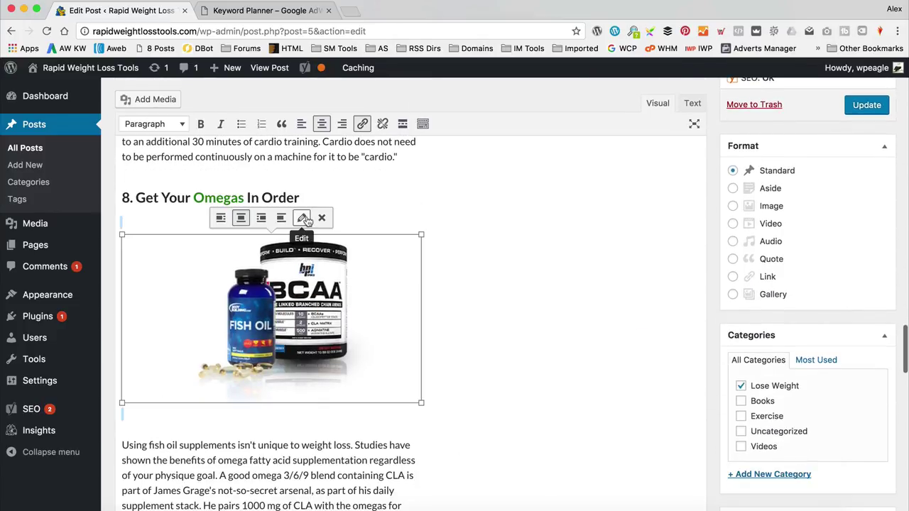
pyautogui.click(305, 218)
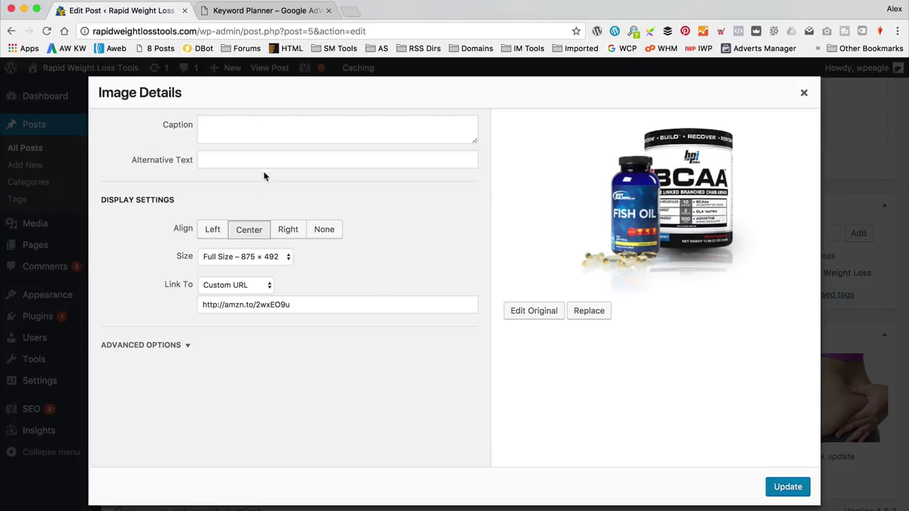
pyautogui.click(265, 167)
pyautogui.write('Lose weigh')
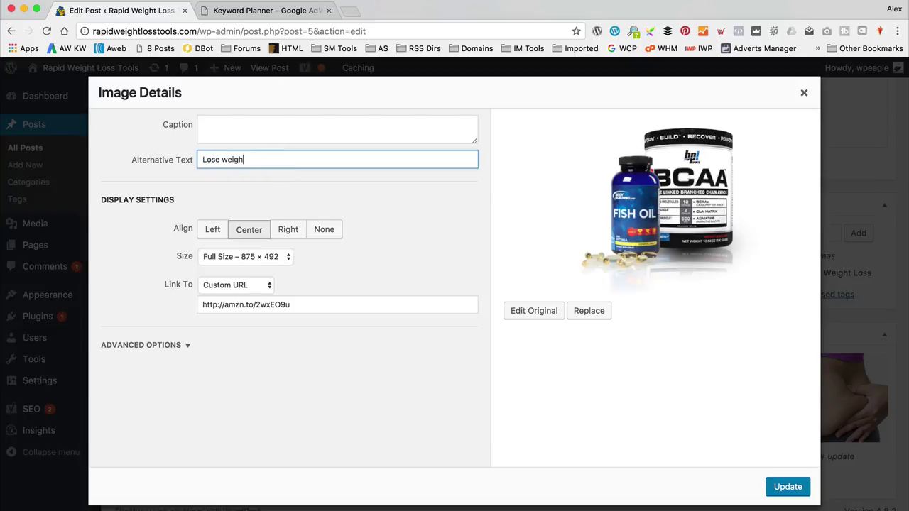
pyautogui.write('t fast with fish oils')
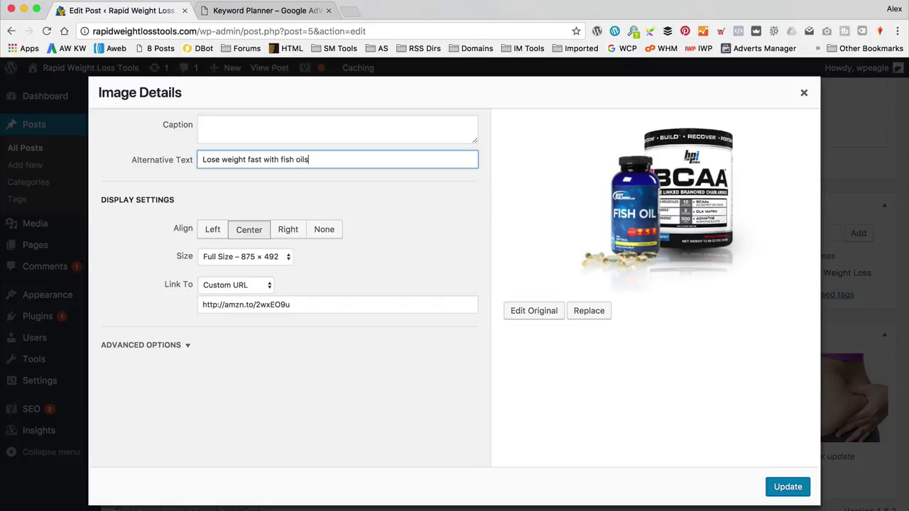
pyautogui.click(787, 487)
pyautogui.scroll(-20, 551, 336)
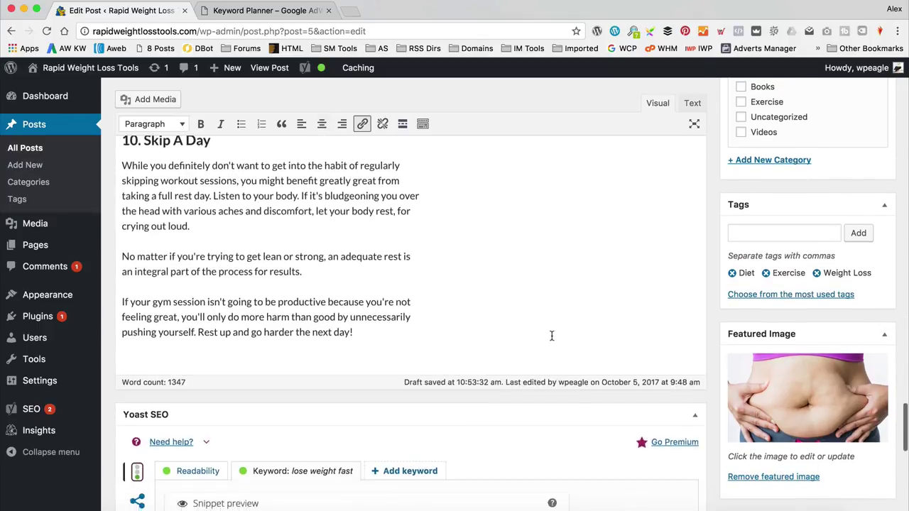
pyautogui.scroll(-1, 552, 340)
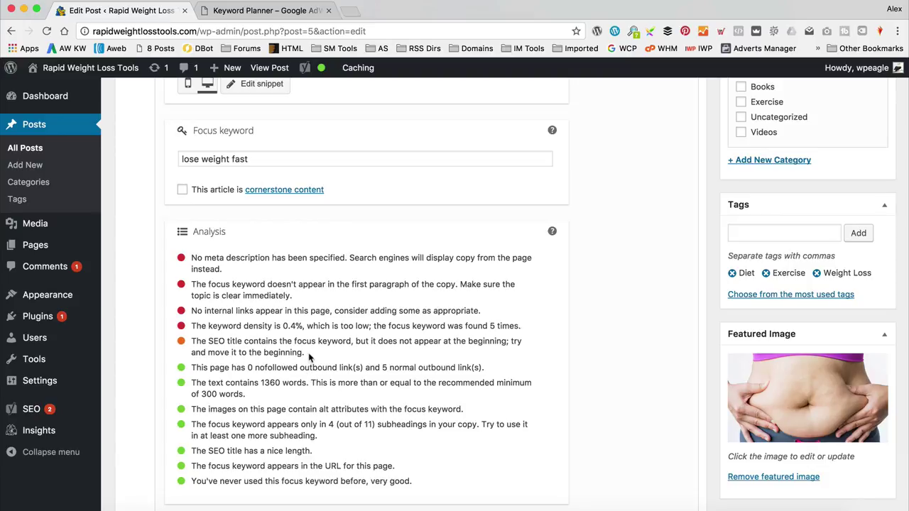
pyautogui.scroll(20, 444, 343)
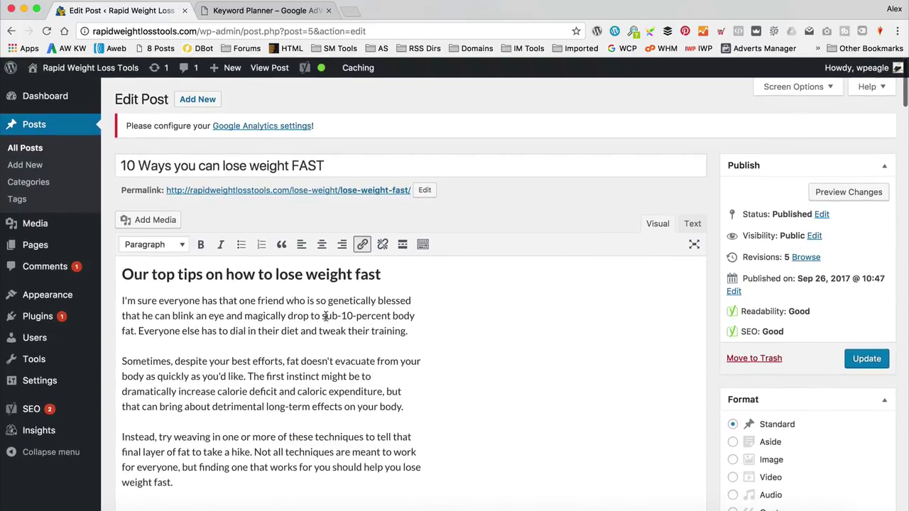
# - Drop '10 Ways you can' from the title, capitalise 'Lose', append ' - 10 top tips', and update
pyautogui.moveTo(220, 166); pyautogui.dragTo(103, 167)
pyautogui.press('Right')
pyautogui.press('BackSpace')
pyautogui.press('BackSpace')
pyautogui.press('BackSpace')
pyautogui.press('BackSpace')
pyautogui.press('BackSpace')
pyautogui.press('BackSpace')
pyautogui.press('BackSpace')
pyautogui.press('BackSpace')
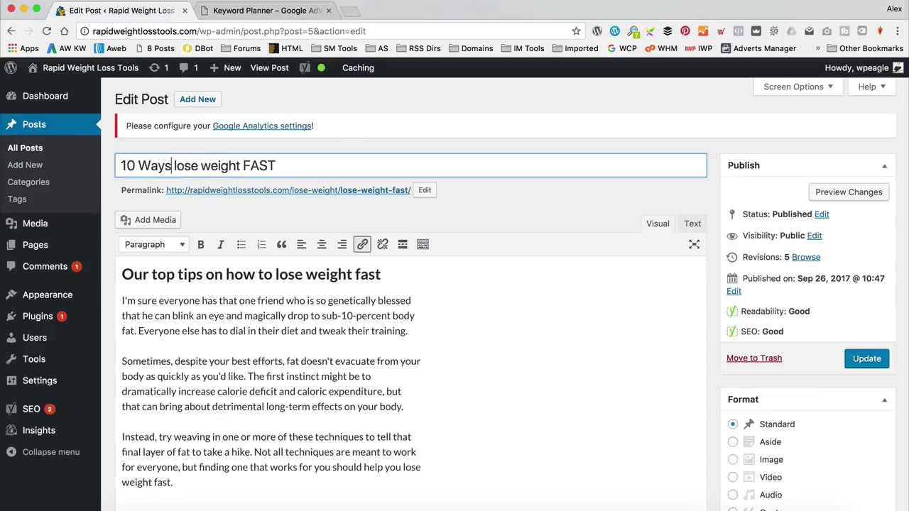
pyautogui.press('BackSpace')
pyautogui.press('BackSpace')
pyautogui.press('BackSpace')
pyautogui.press('BackSpace')
pyautogui.press('BackSpace')
pyautogui.press('BackSpace')
pyautogui.press('BackSpace')
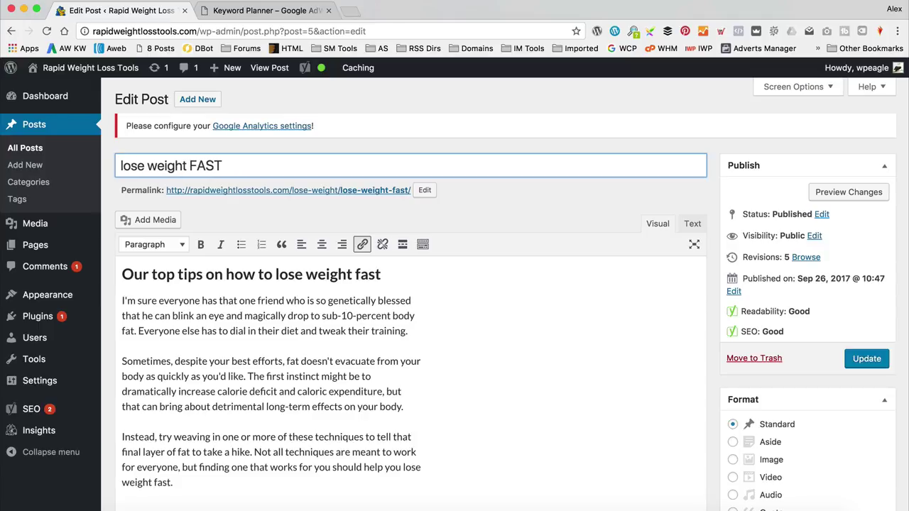
pyautogui.press('Delete')
pyautogui.write('L')
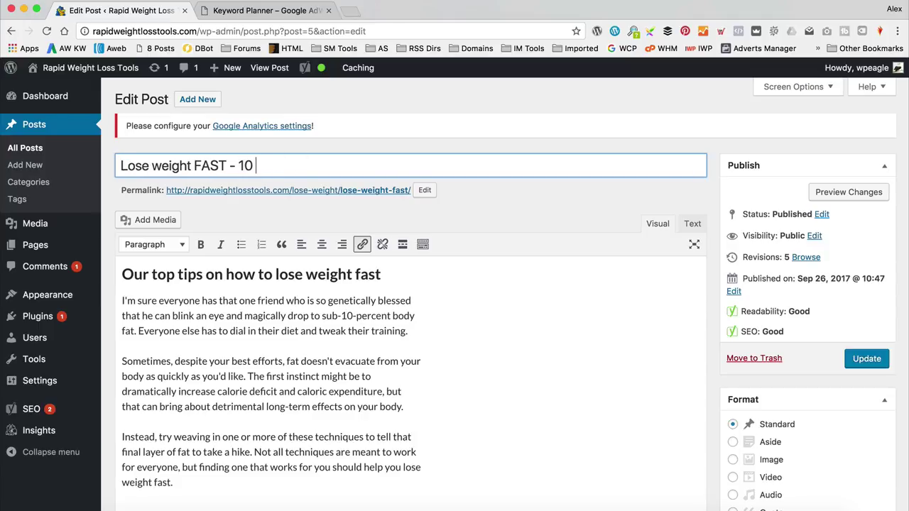
pyautogui.press('BackSpace')
pyautogui.write('top tips')
pyautogui.moveTo(118, 164); pyautogui.dragTo(230, 163)
pyautogui.click(566, 220)
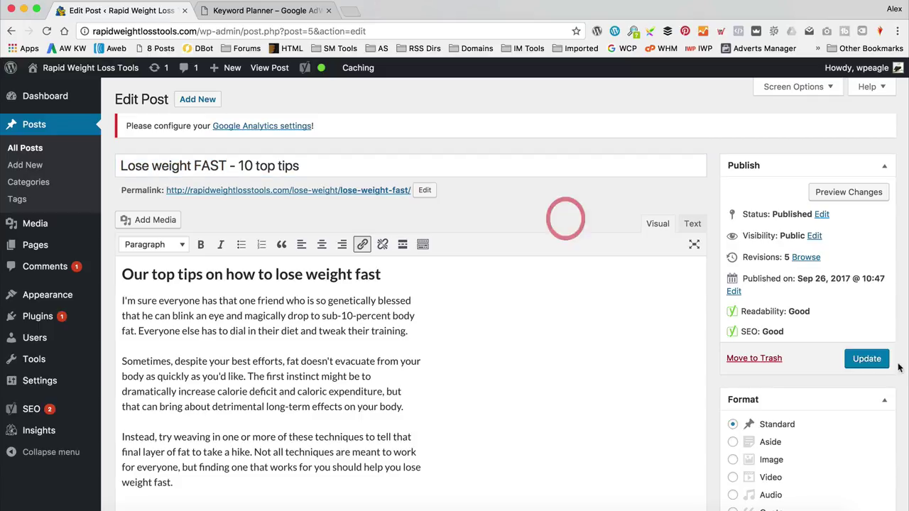
pyautogui.click(874, 358)
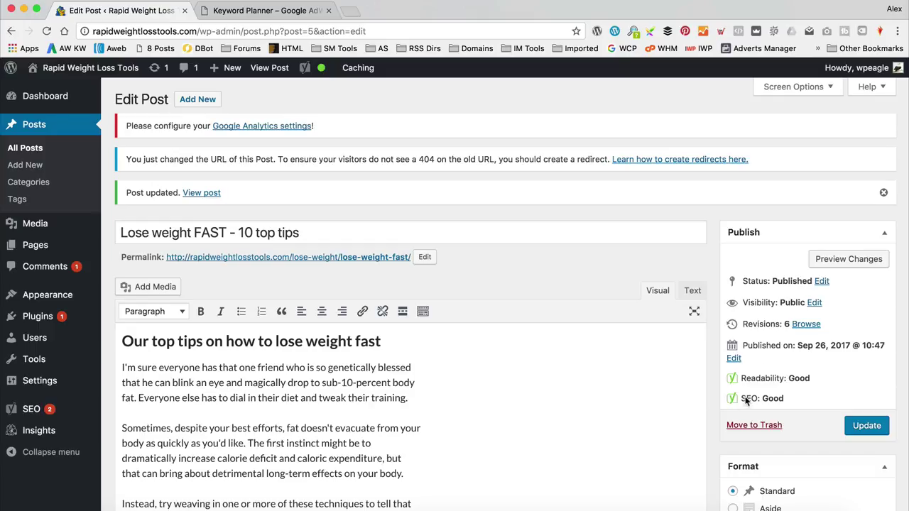
pyautogui.scroll(-10, 476, 195)
pyautogui.scroll(-20, 476, 195)
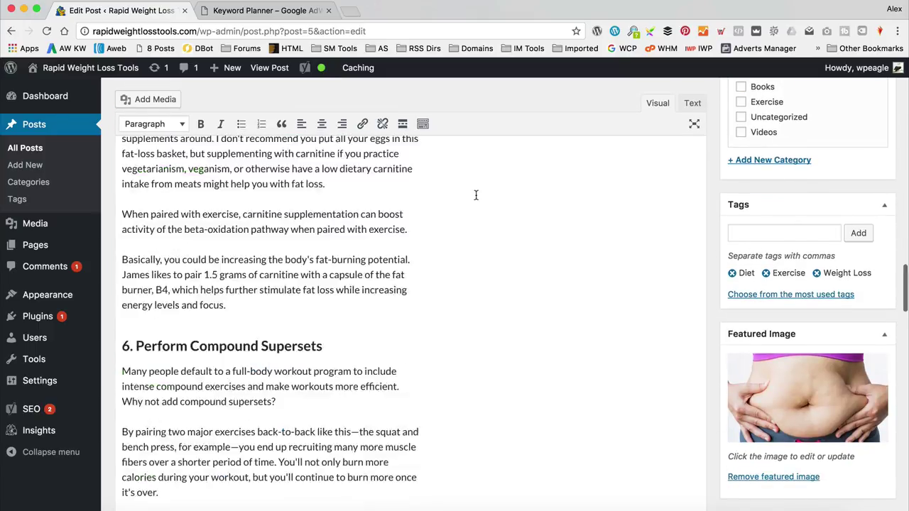
pyautogui.scroll(-3, 475, 195)
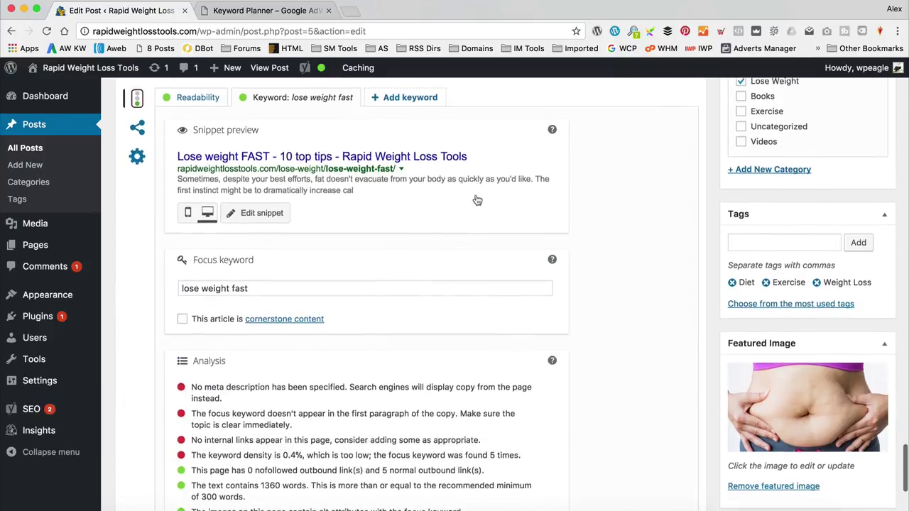
pyautogui.scroll(-1, 475, 169)
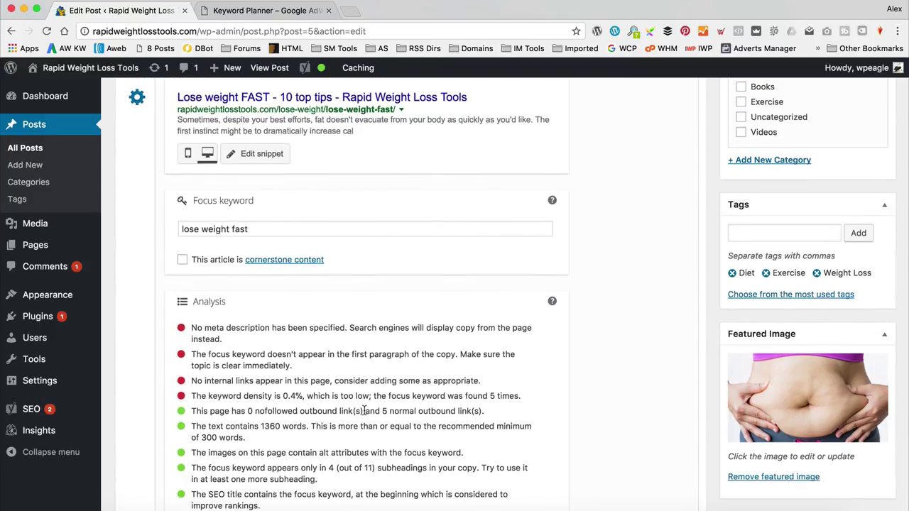
pyautogui.scroll(10, 364, 410)
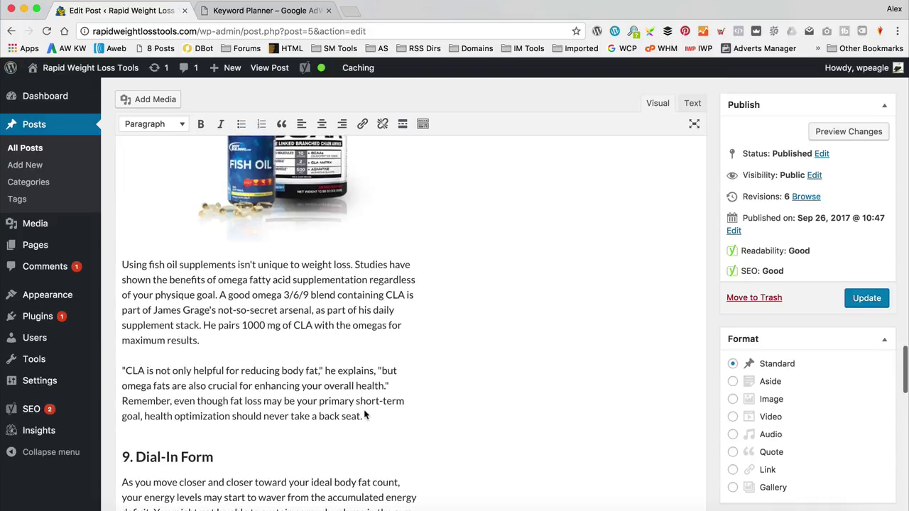
pyautogui.scroll(-4, 365, 414)
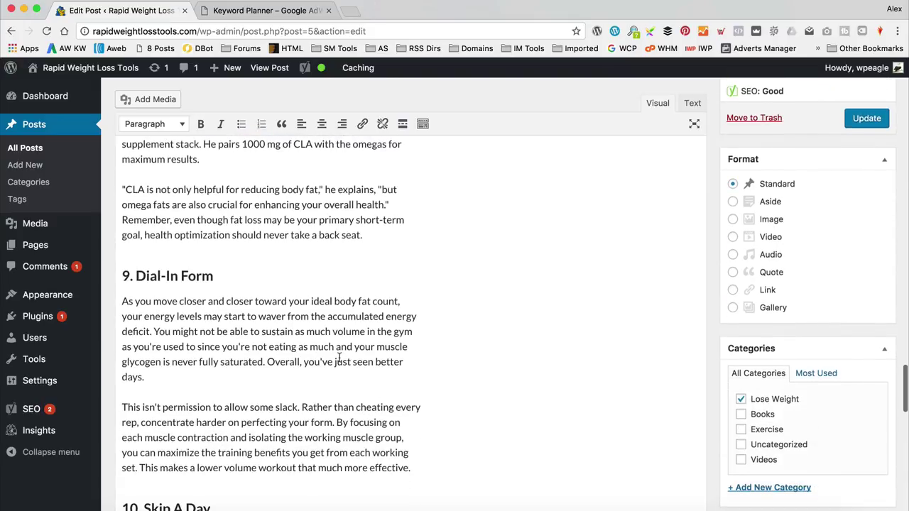
pyautogui.scroll(-3, 338, 358)
pyautogui.scroll(6, 310, 342)
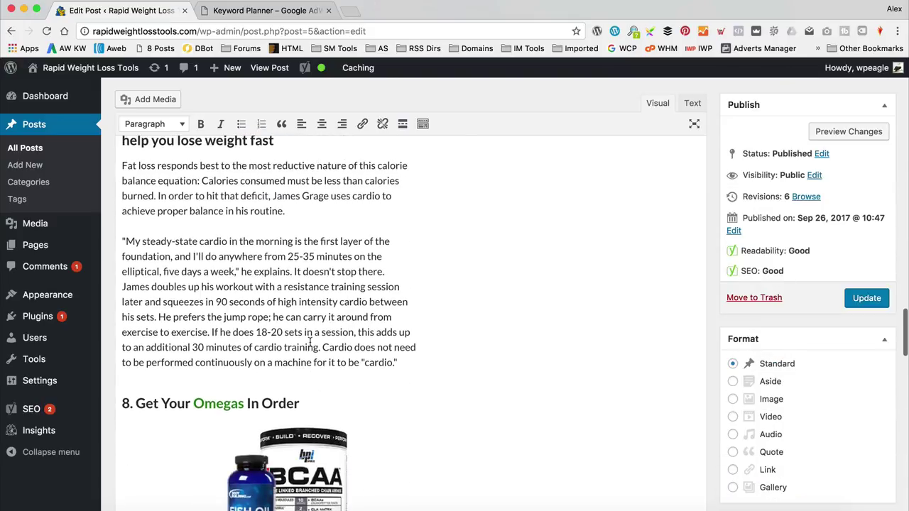
pyautogui.scroll(5, 309, 342)
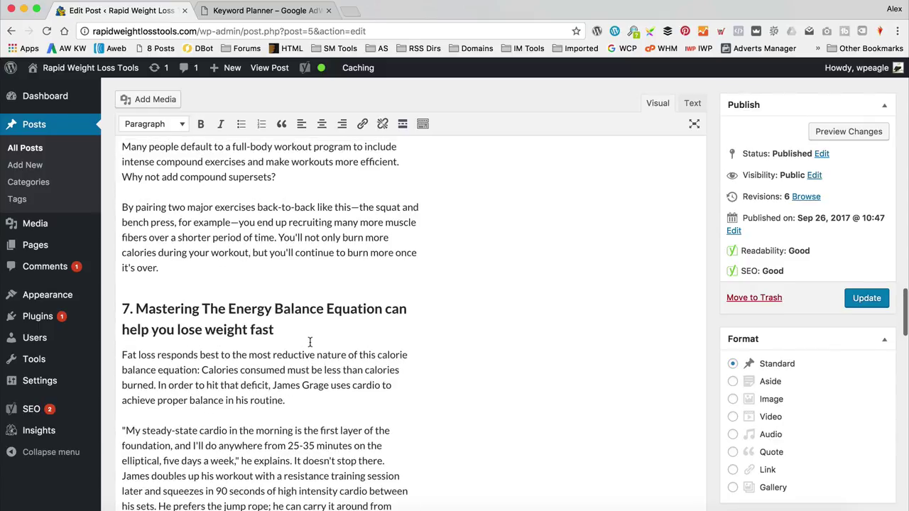
pyautogui.scroll(-2, 309, 342)
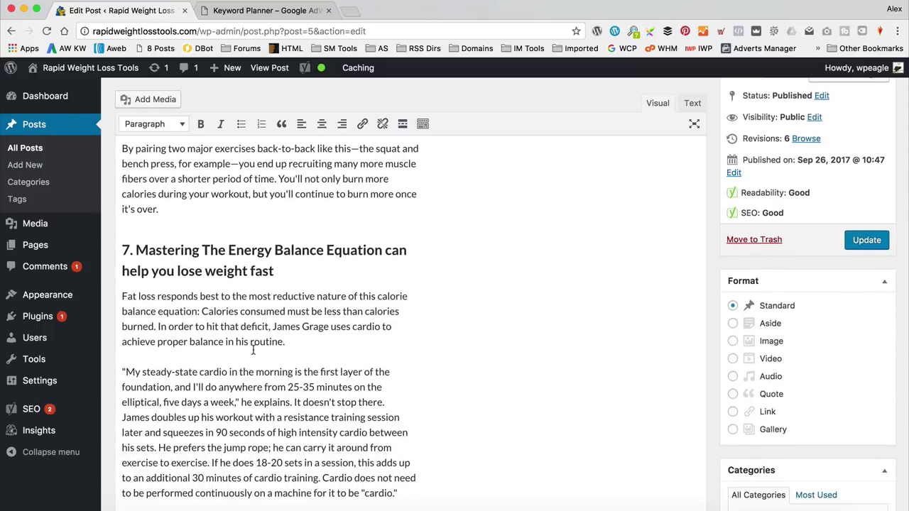
# - Replace the opening words of section 7's paragraph with 'To lose weight fast it's'
pyautogui.moveTo(196, 296); pyautogui.dragTo(157, 297)
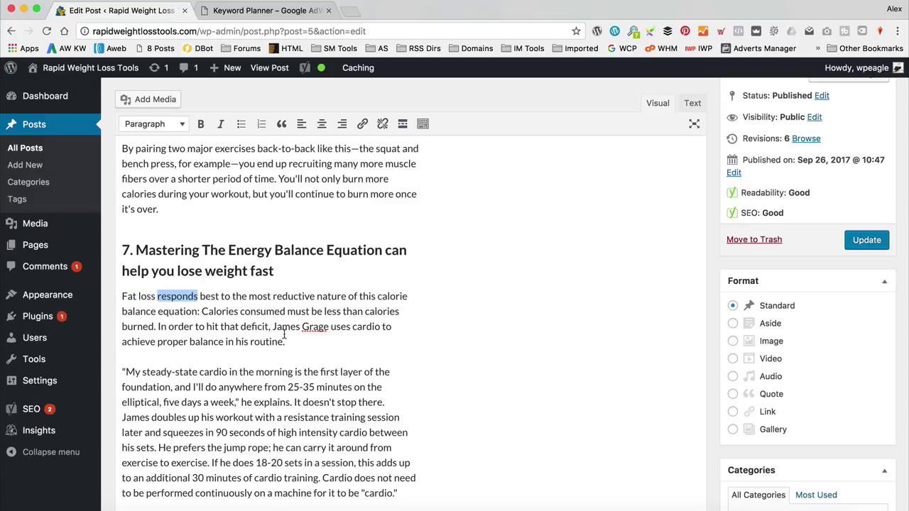
pyautogui.press('BackSpace')
pyautogui.press('BackSpace')
pyautogui.press('BackSpace')
pyautogui.press('BackSpace')
pyautogui.press('BackSpace')
pyautogui.press('BackSpace')
pyautogui.press('BackSpace')
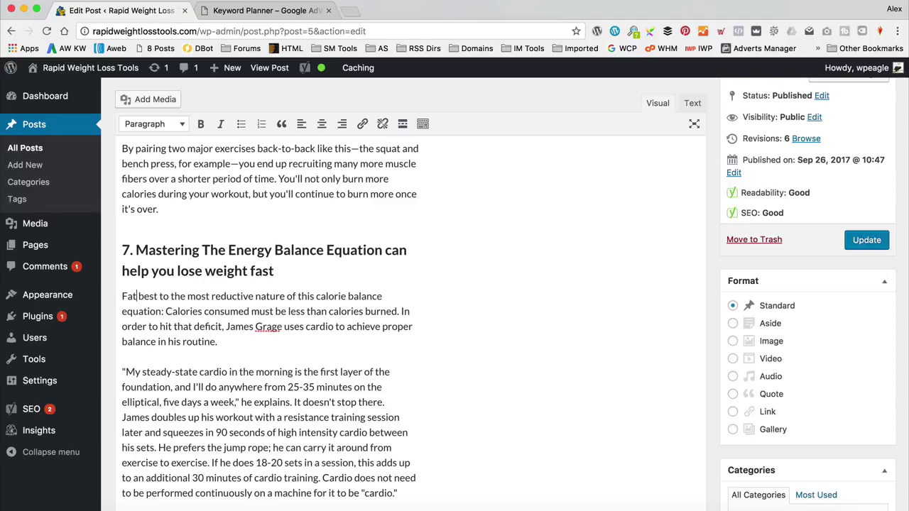
pyautogui.write("To lose weight fast it's")
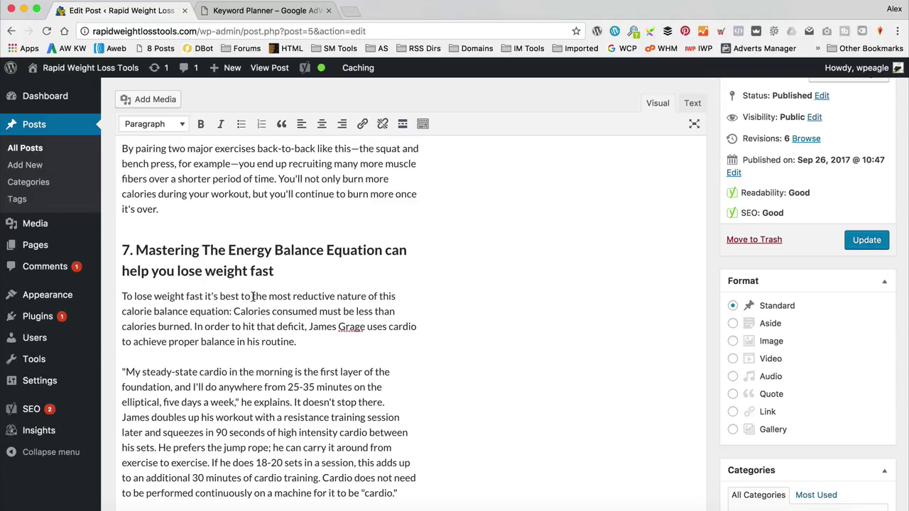
pyautogui.press('BackSpace')
pyautogui.press('BackSpace')
pyautogui.press('BackSpace')
pyautogui.press('BackSpace')
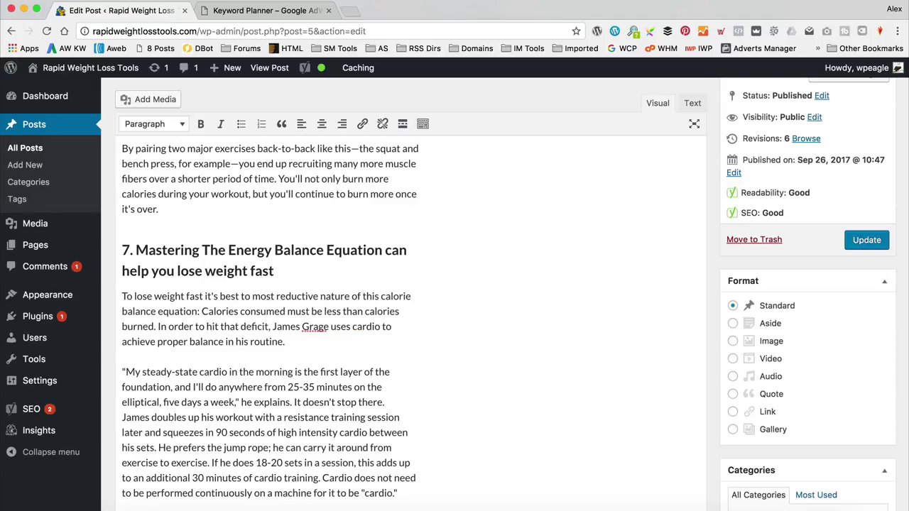
pyautogui.press('BackSpace')
pyautogui.press('BackSpace')
pyautogui.press('BackSpace')
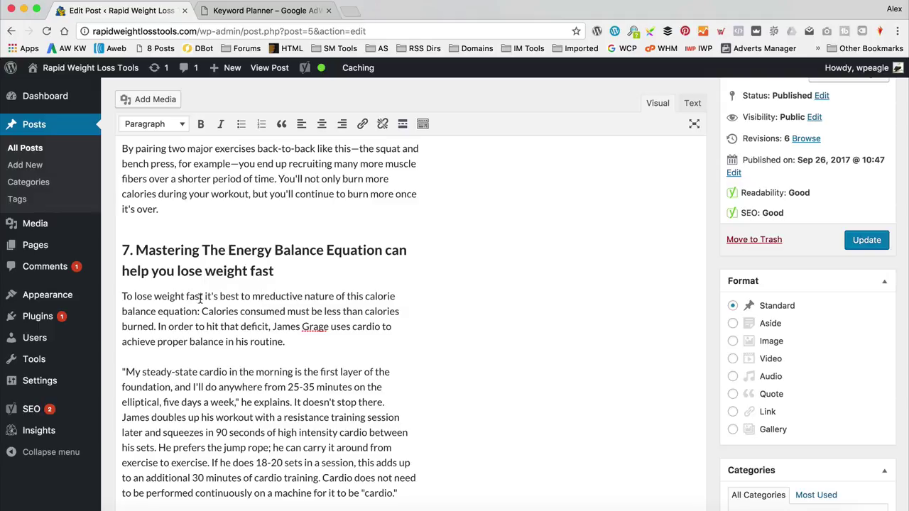
# - Replace the old calorie balance equation phrase with 'adjust you calorie equation'
pyautogui.moveTo(201, 311); pyautogui.dragTo(122, 296)
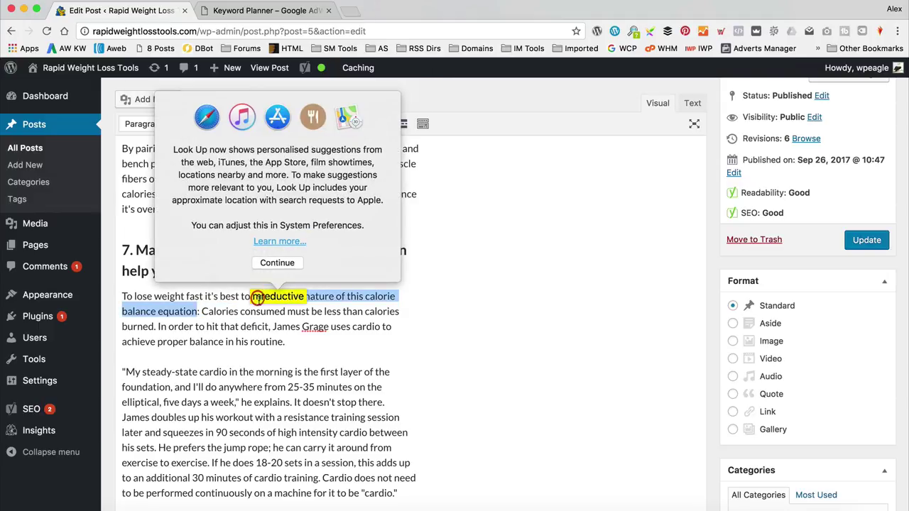
pyautogui.click(357, 307)
pyautogui.moveTo(198, 311); pyautogui.dragTo(257, 294)
pyautogui.press('BackSpace')
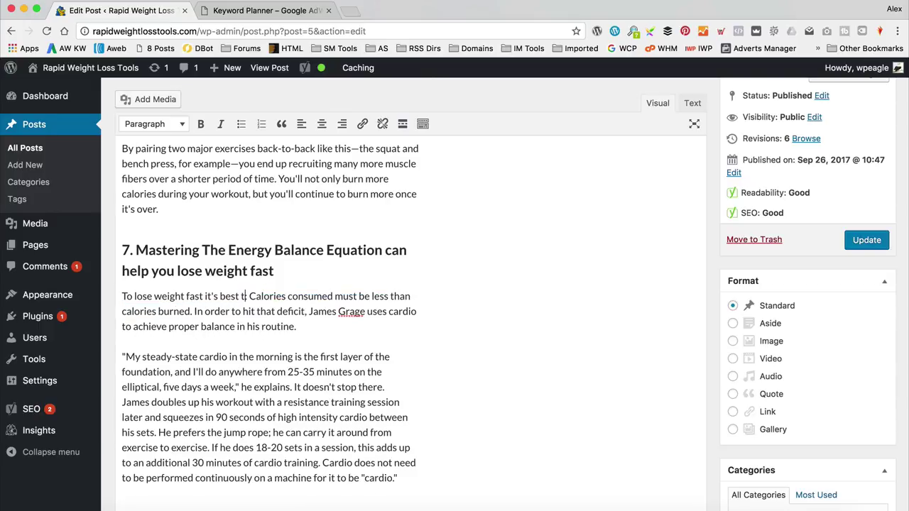
pyautogui.write('adh')
pyautogui.press('BackSpace')
pyautogui.write('just you')
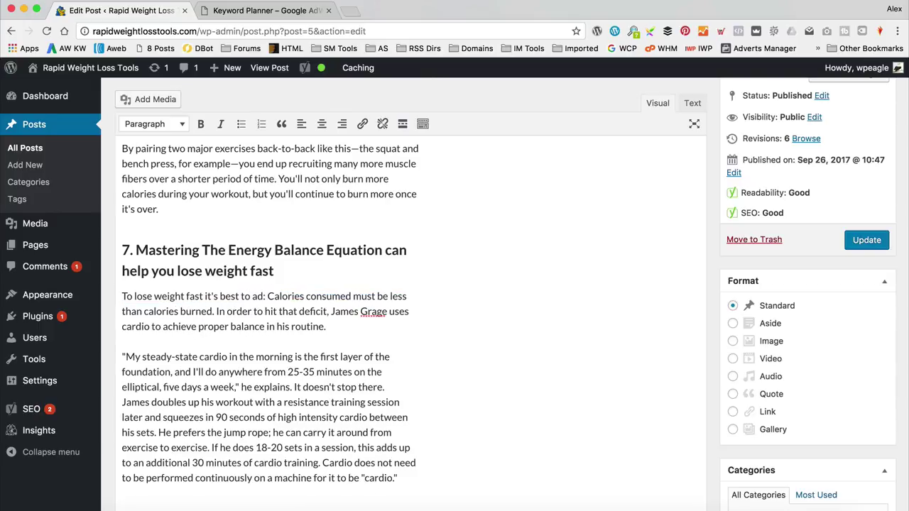
pyautogui.write(' calorie e')
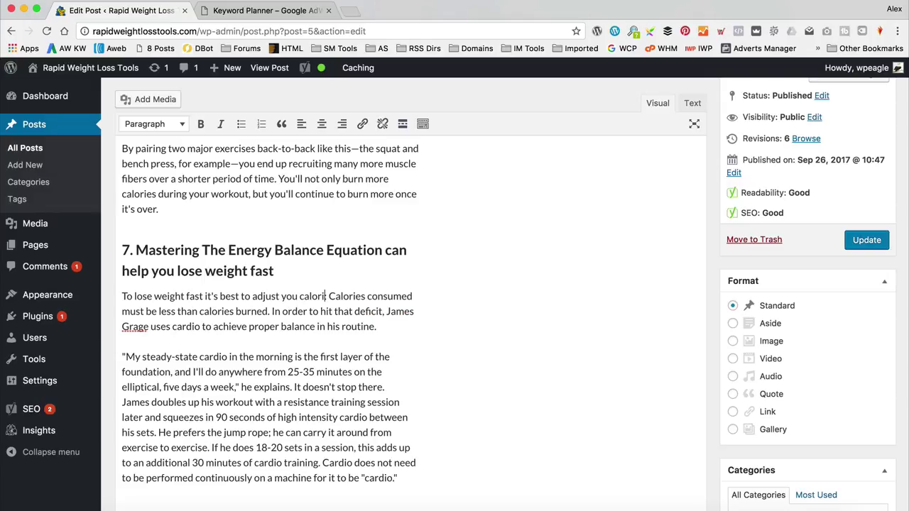
pyautogui.write('quation')
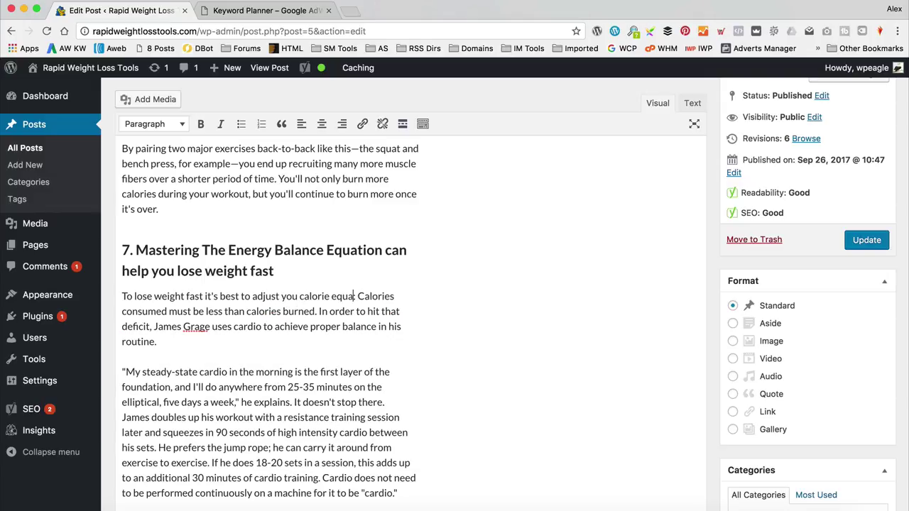
pyautogui.click(352, 327)
pyautogui.scroll(-15, 433, 317)
pyautogui.scroll(-15, 433, 316)
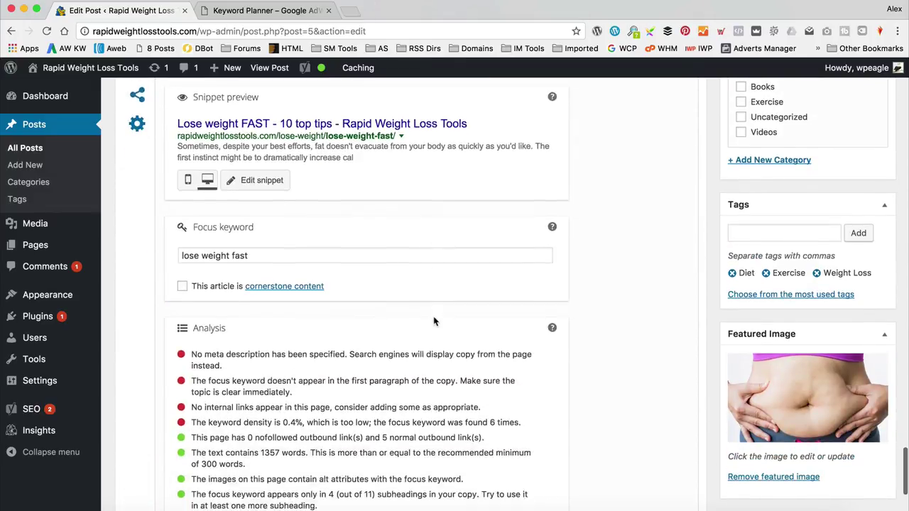
pyautogui.scroll(-2, 433, 317)
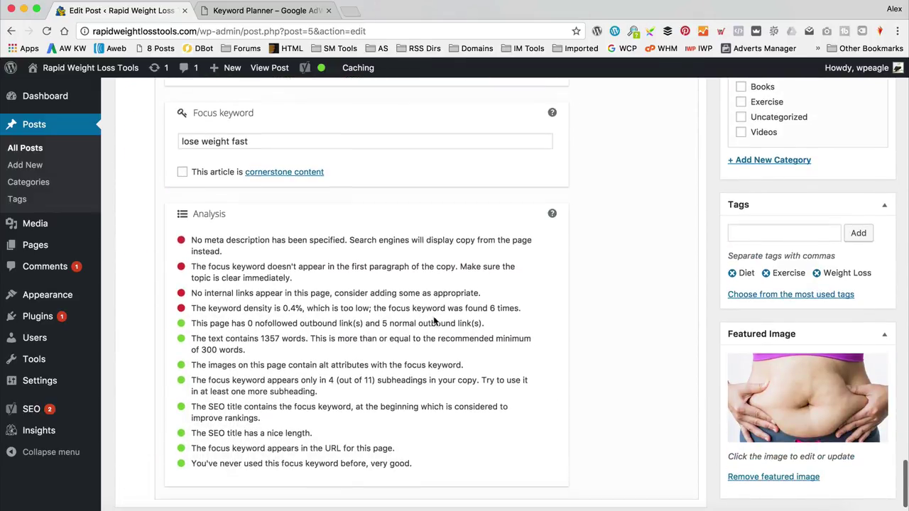
pyautogui.scroll(15, 433, 317)
pyautogui.scroll(8, 433, 321)
pyautogui.scroll(-4, 433, 321)
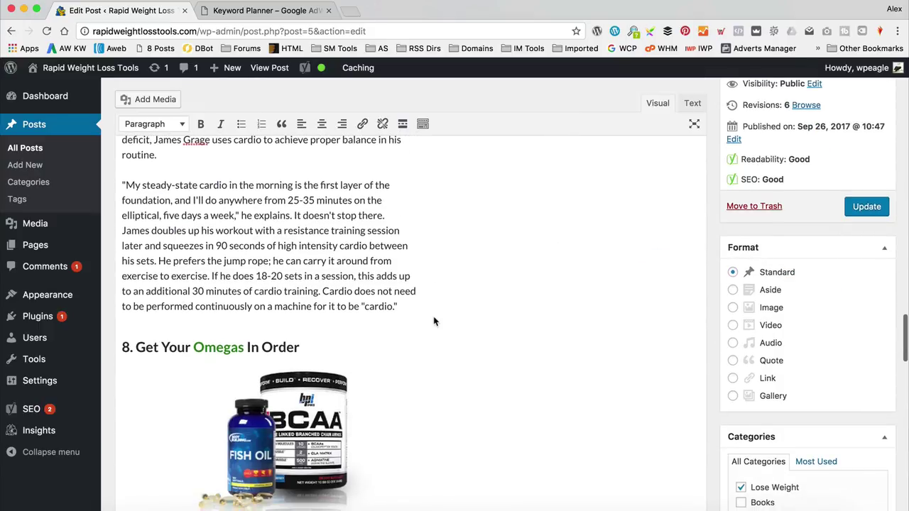
pyautogui.scroll(-3, 433, 321)
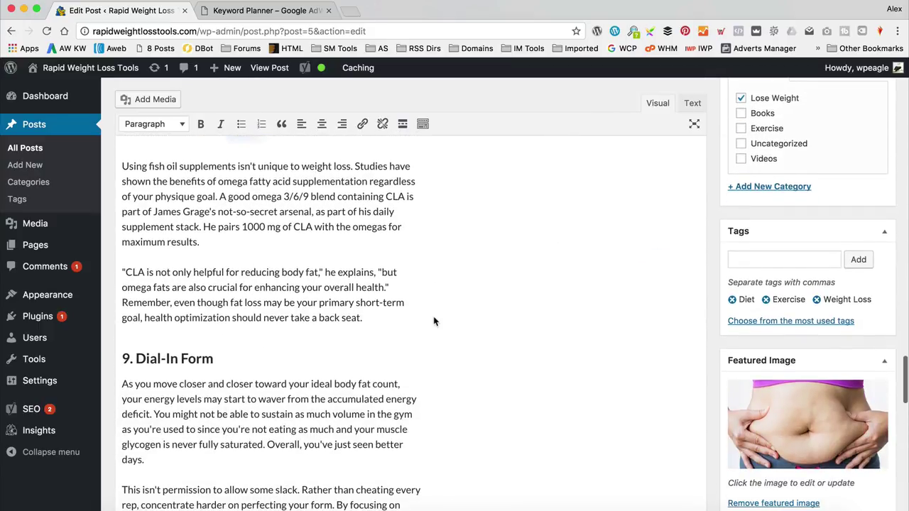
pyautogui.scroll(10, 433, 321)
pyautogui.scroll(2, 434, 321)
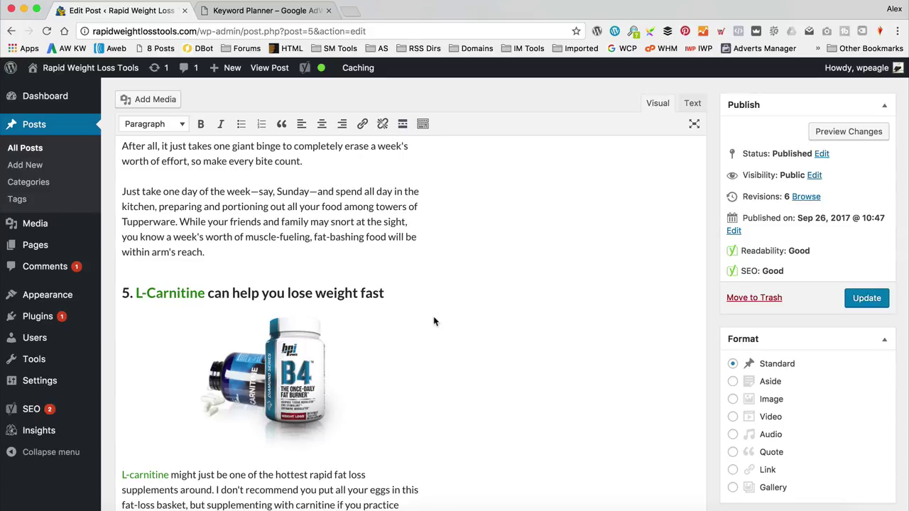
pyautogui.scroll(4, 433, 321)
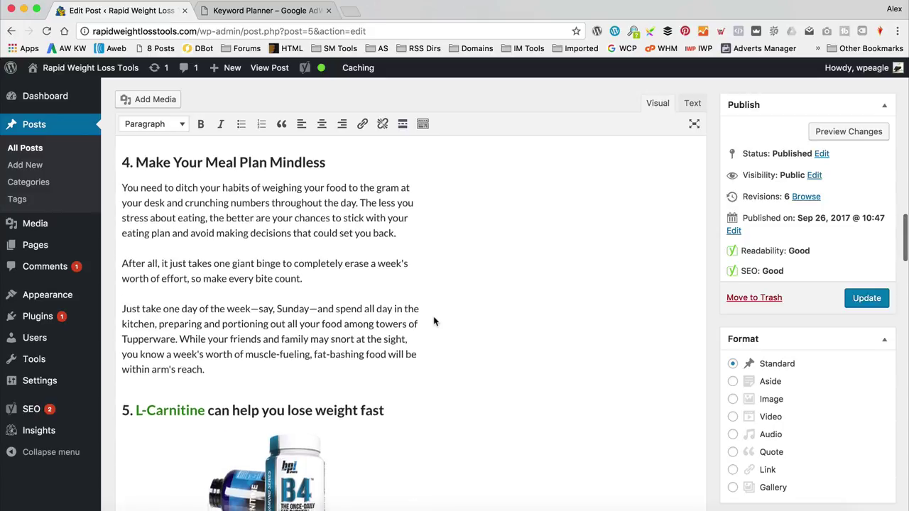
pyautogui.scroll(1, 433, 321)
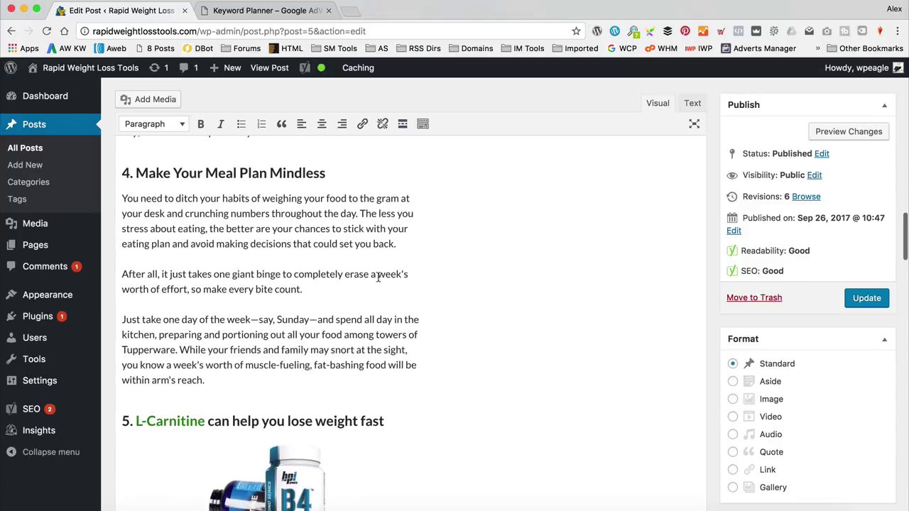
# - Add ', and prevent you from being able to lose weight fast' after 'effort' in section 4
pyautogui.click(188, 289)
pyautogui.write(', and prevent')
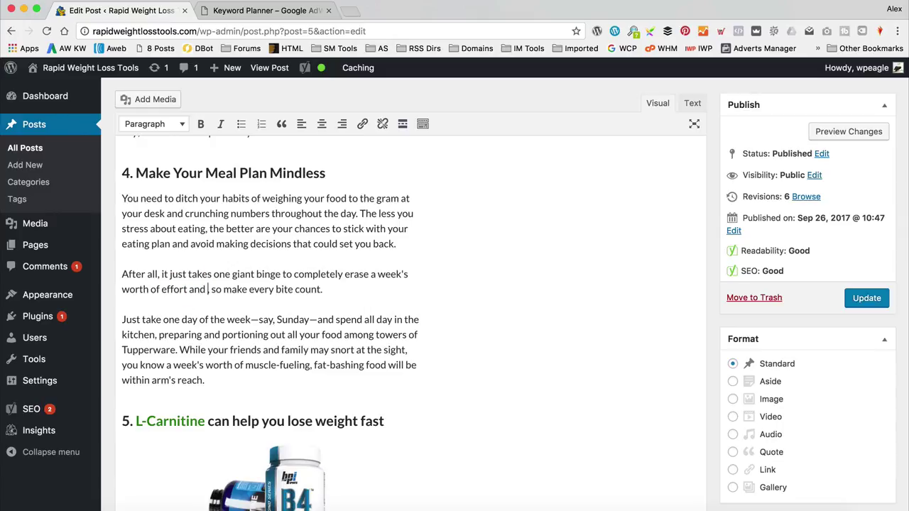
pyautogui.write(' you from')
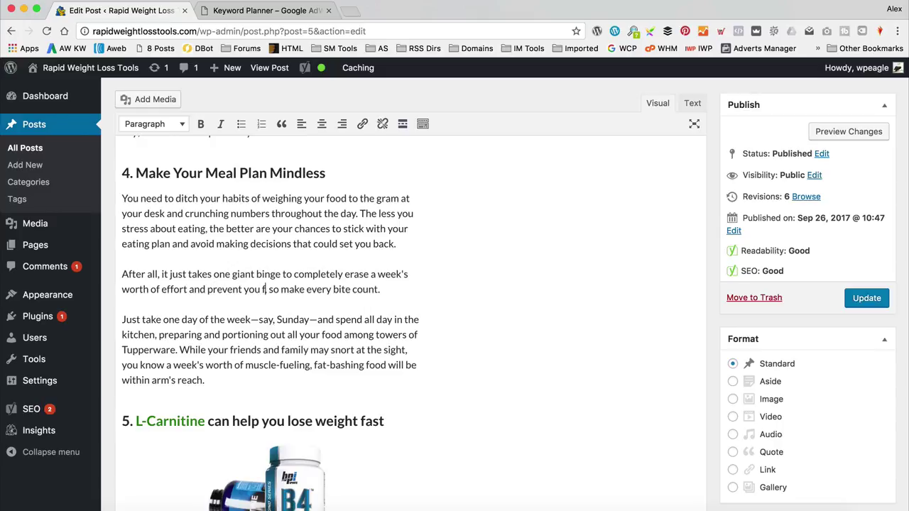
pyautogui.write(' being ab')
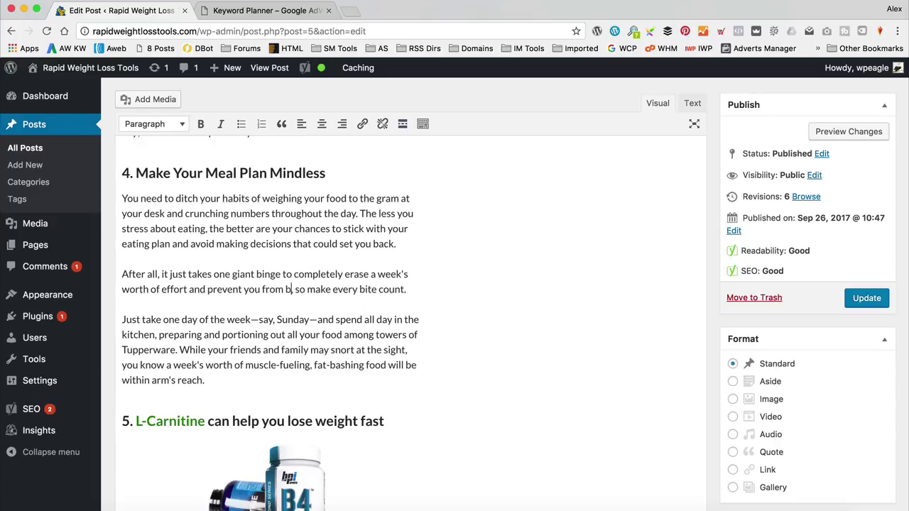
pyautogui.write('le to lose wei')
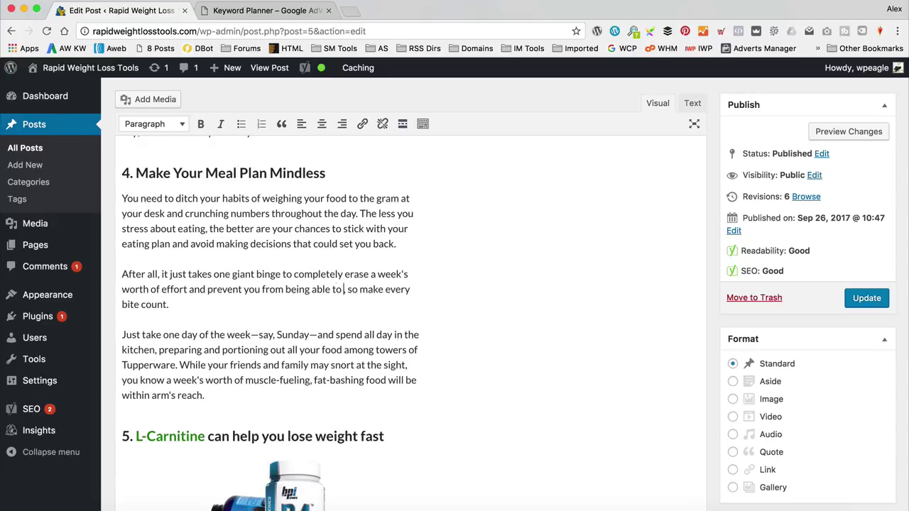
pyautogui.write('ght fast,')
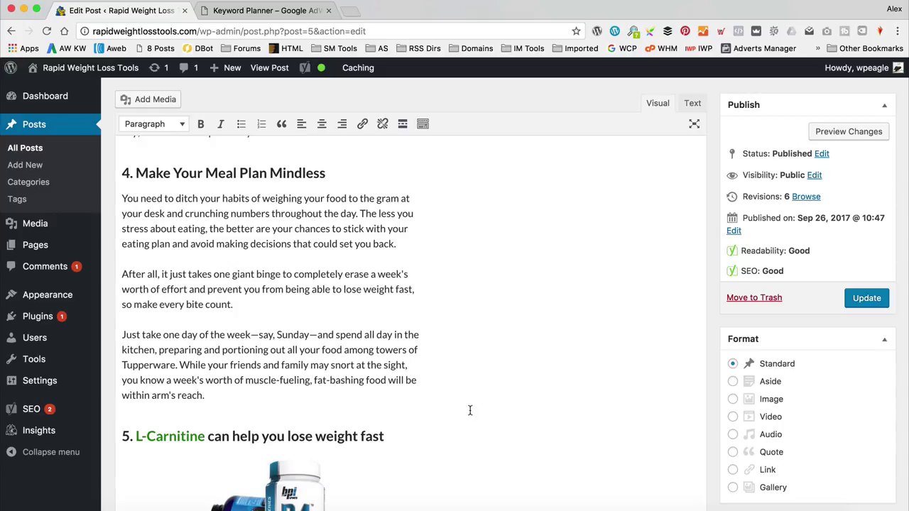
pyautogui.scroll(-20, 375, 256)
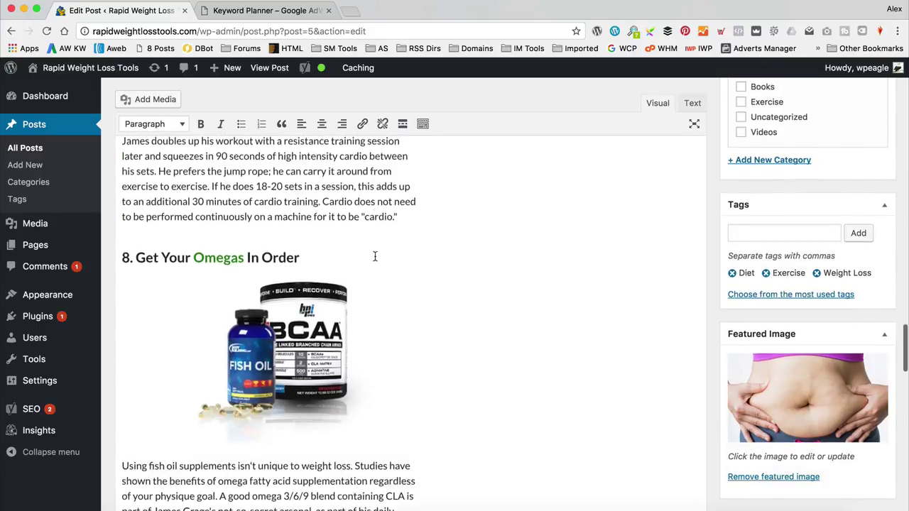
pyautogui.scroll(-10, 375, 256)
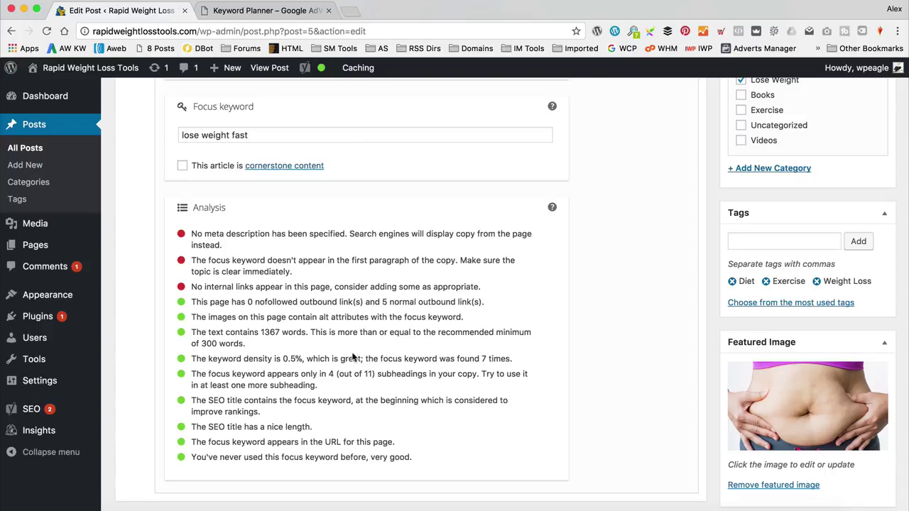
# - Scroll back up to the top of the post editor
pyautogui.scroll(1, 353, 358)
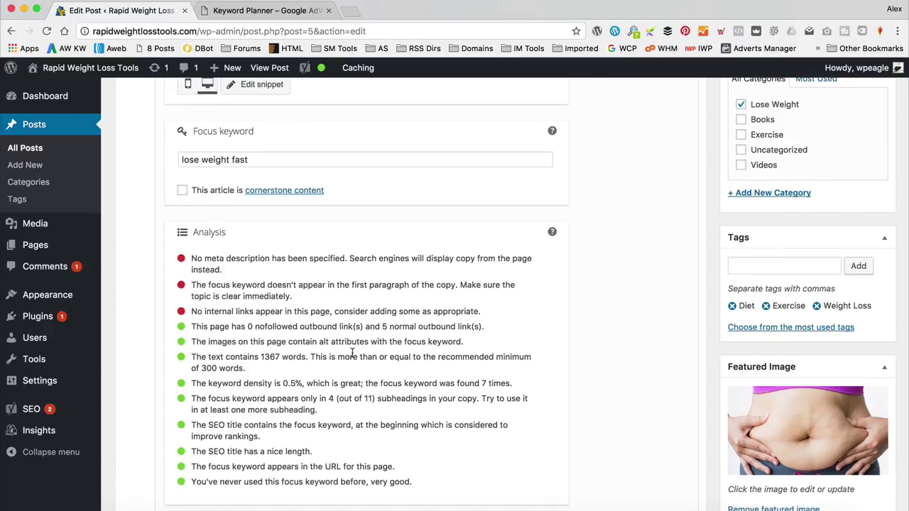
pyautogui.scroll(15, 353, 331)
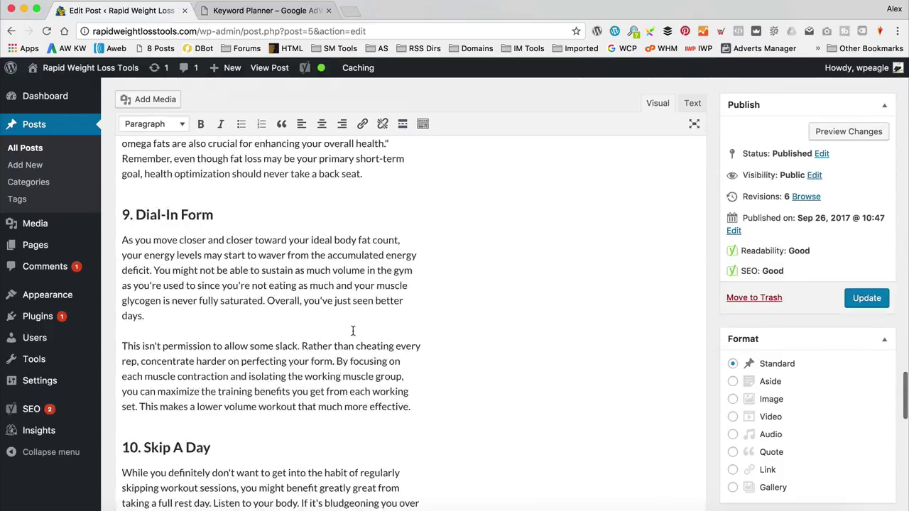
pyautogui.scroll(20, 353, 331)
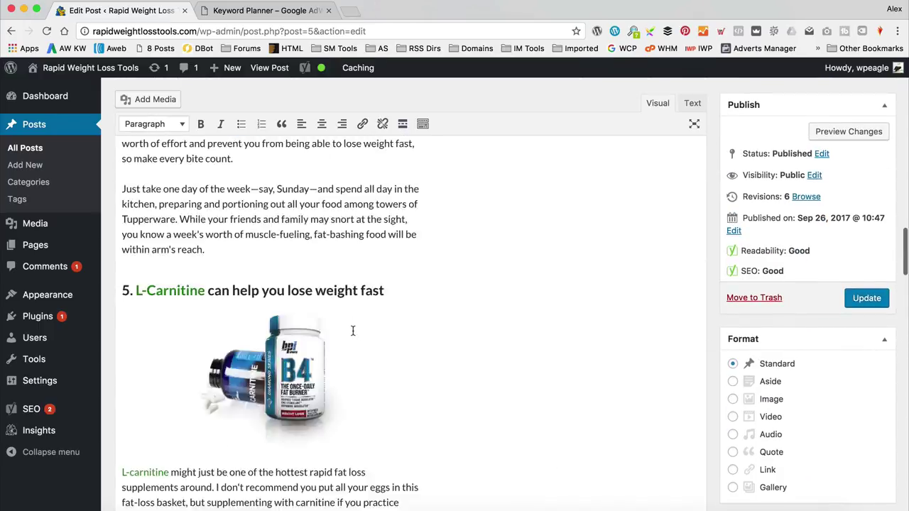
pyautogui.scroll(5, 353, 331)
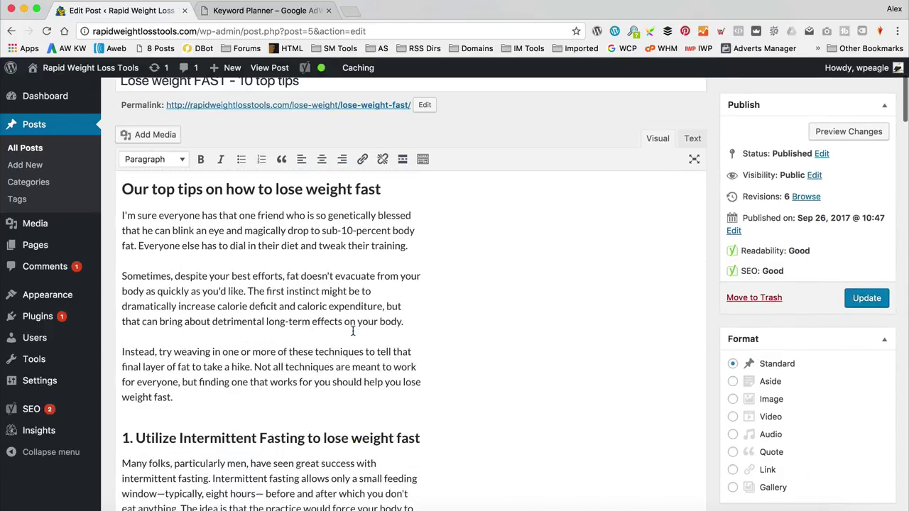
pyautogui.scroll(-5, 353, 331)
pyautogui.scroll(2, 353, 331)
pyautogui.scroll(1, 353, 331)
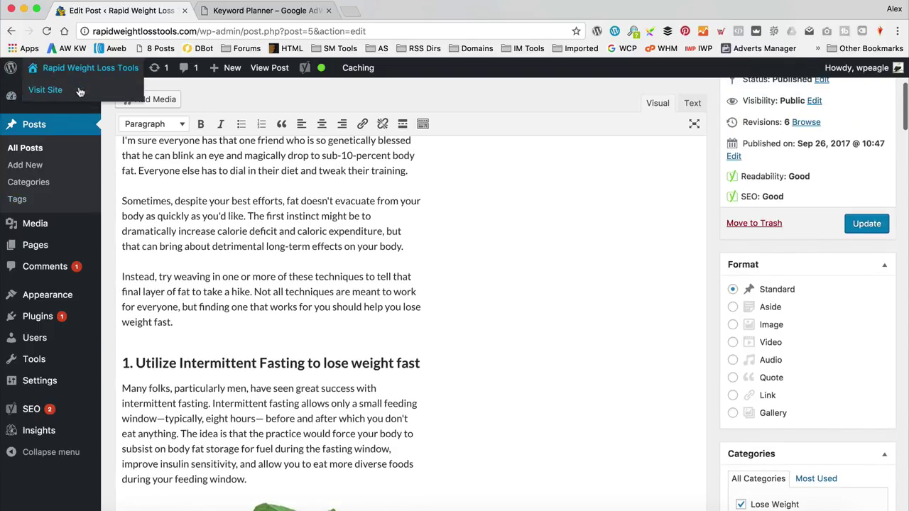
# - Open the live site in a new tab, load the '9 of the Best Books to Help You Lose Weight' post, and return to the editor
pyautogui.rightClick(77, 83)
pyautogui.click(97, 91)
pyautogui.click(224, 12)
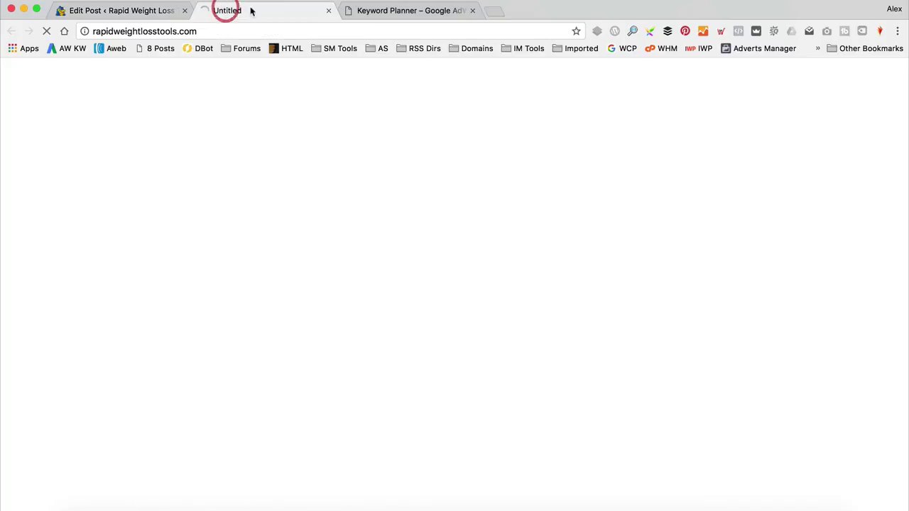
pyautogui.scroll(-10, 592, 189)
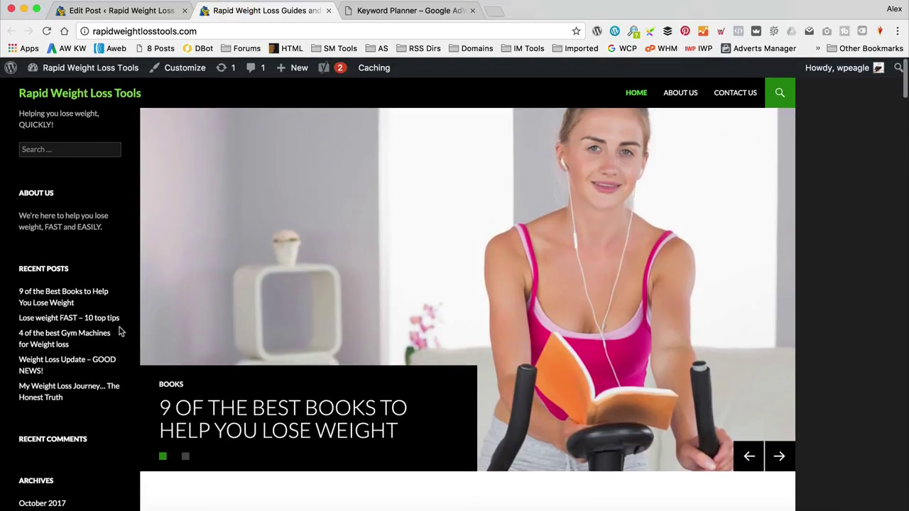
pyautogui.click(61, 300)
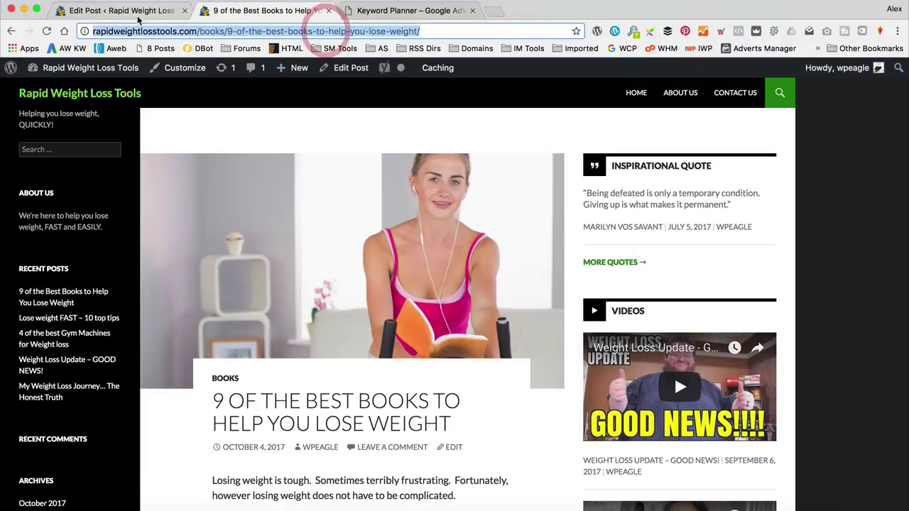
pyautogui.click(124, 10)
pyautogui.scroll(3, 387, 296)
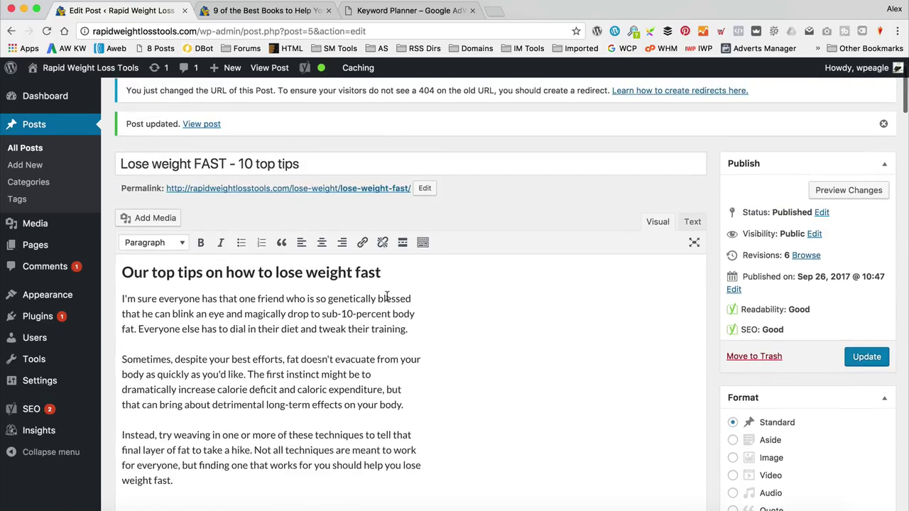
pyautogui.scroll(-1, 387, 297)
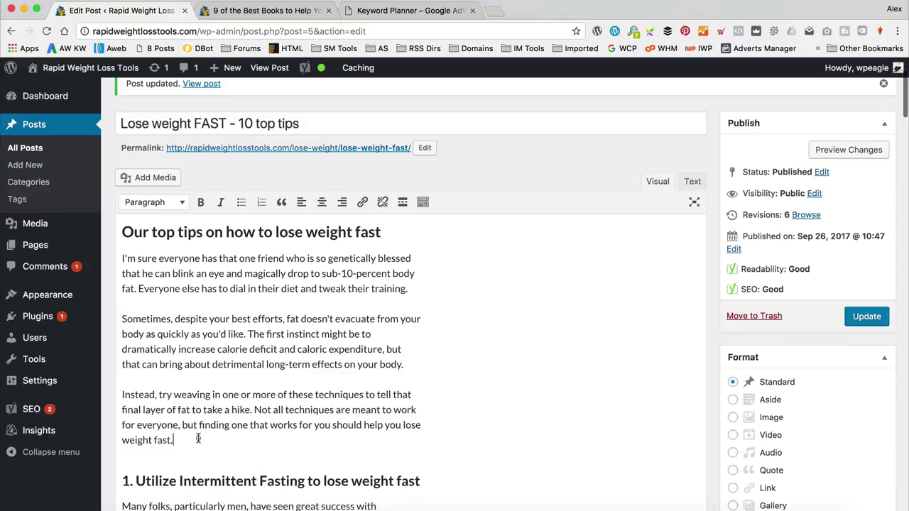
pyautogui.scroll(-2, 198, 439)
pyautogui.press('Return')
pyautogui.write('You')
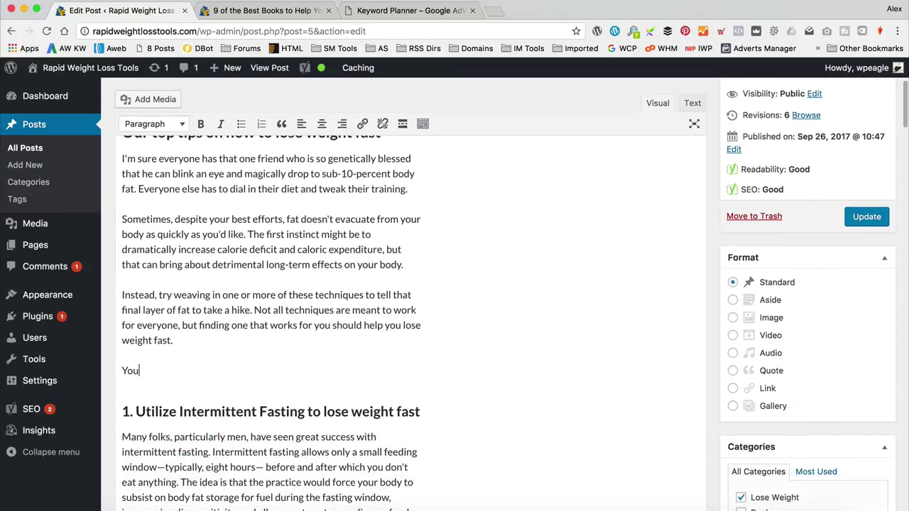
pyautogui.press('BackSpace')
pyautogui.press('BackSpace')
pyautogui.press('BackSpace')
pyautogui.press('BackSpace')
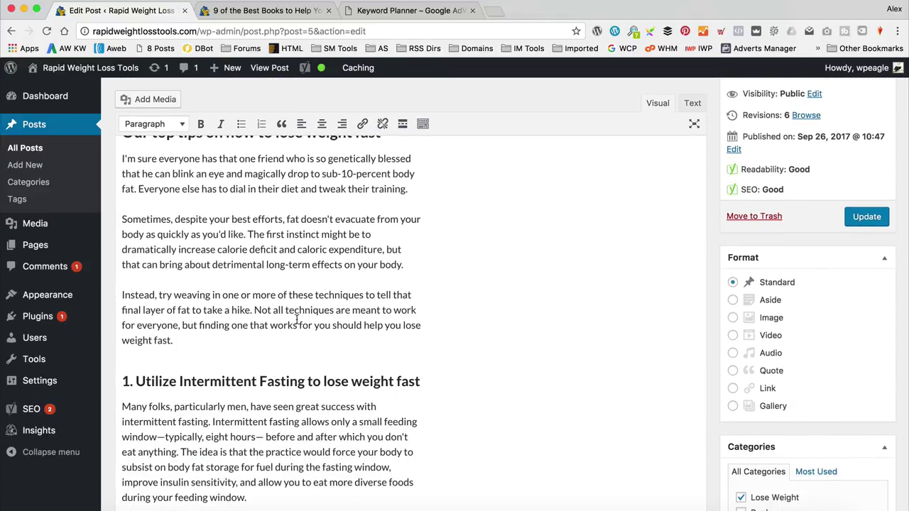
pyautogui.scroll(-20, 296, 319)
pyautogui.scroll(5, 297, 319)
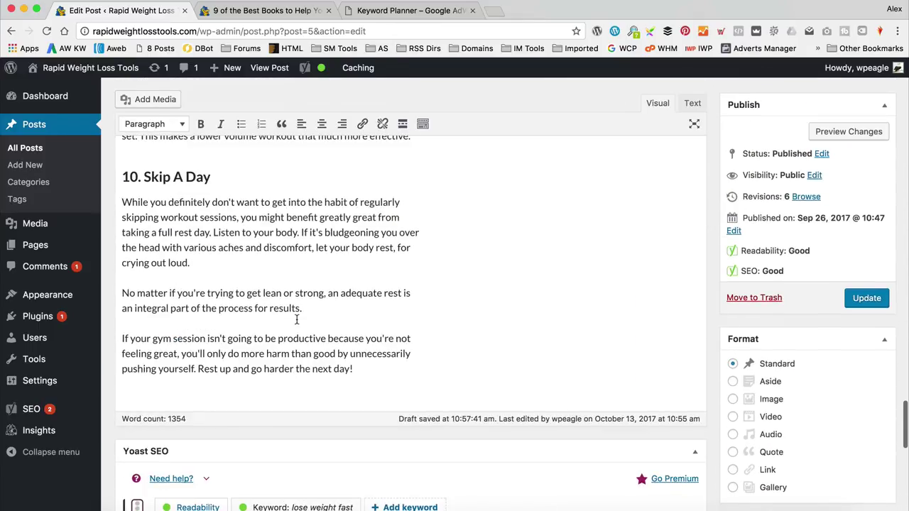
# - Add a closing paragraph after 'next day!' pointing readers to 'these fantastic weight lose books'
pyautogui.click(397, 384)
pyautogui.press('Return')
pyautogui.write('For more ideas on')
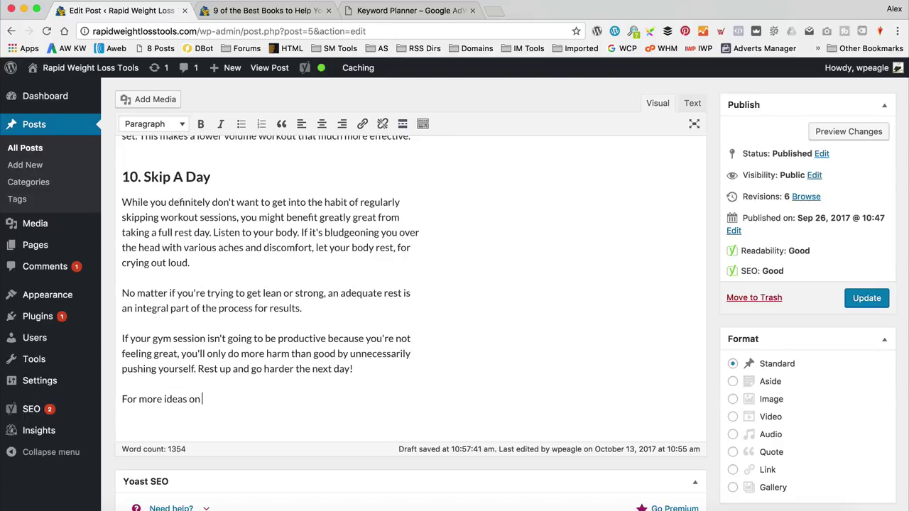
pyautogui.write(' hpoo')
pyautogui.press('BackSpace')
pyautogui.write('to lose weight fast be sure to s')
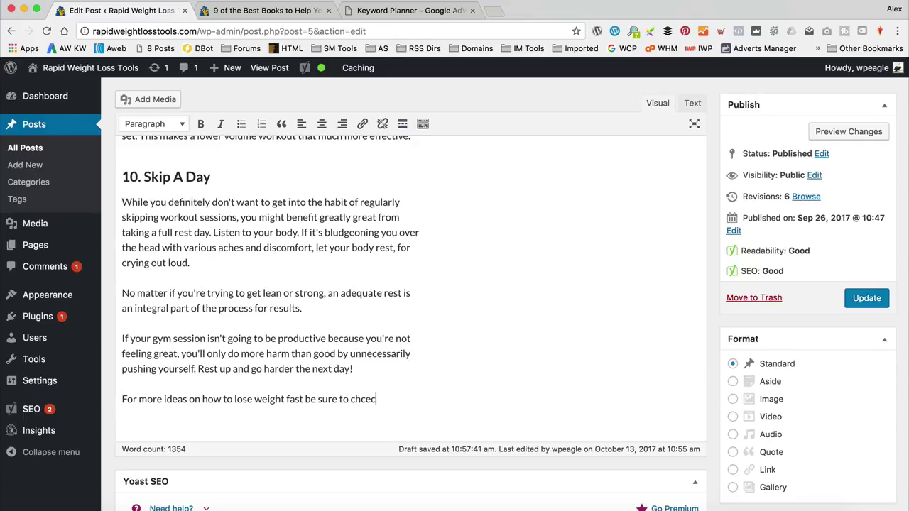
pyautogui.write('heck out these fantast')
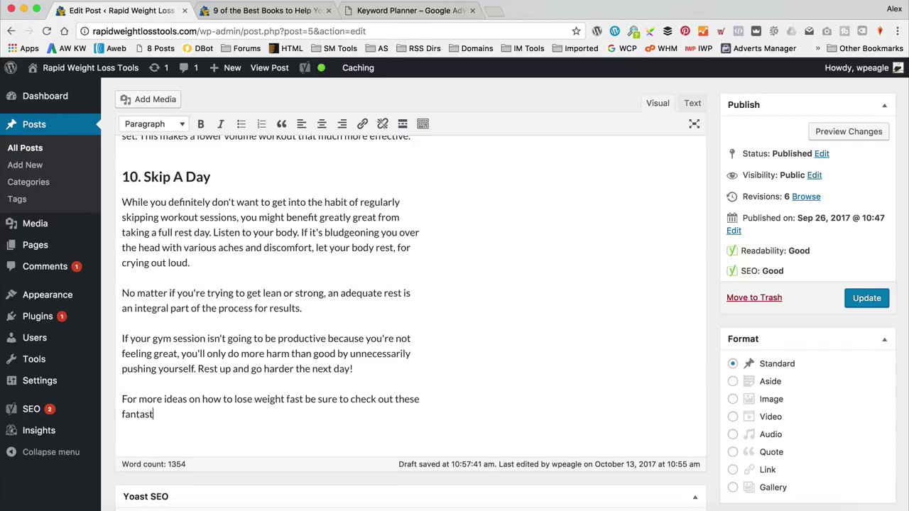
pyautogui.write('ic weight lose books.')
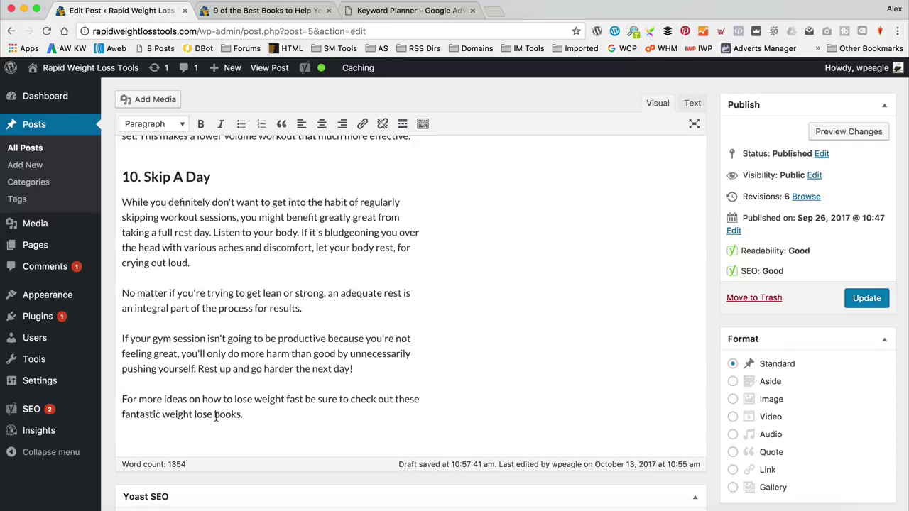
# - Link the words 'weight lose books' to the pasted books post URL
pyautogui.moveTo(162, 414); pyautogui.dragTo(243, 413)
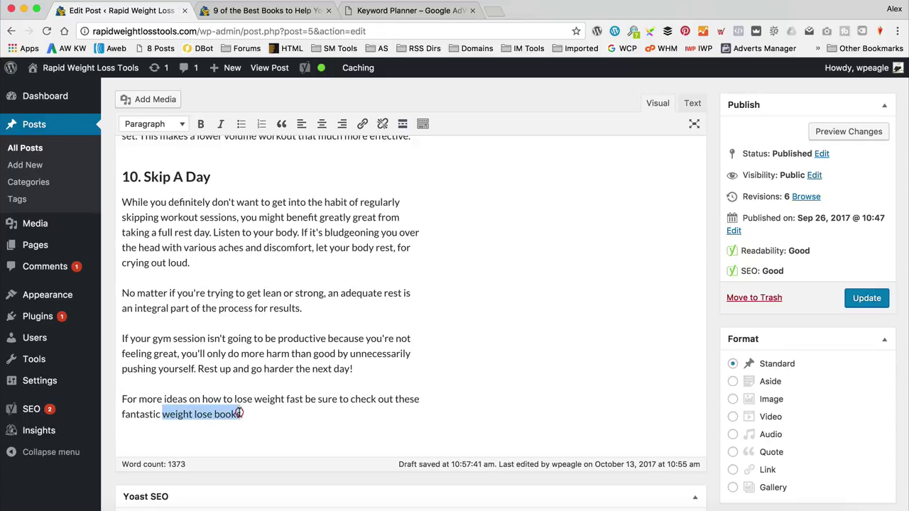
pyautogui.click(362, 124)
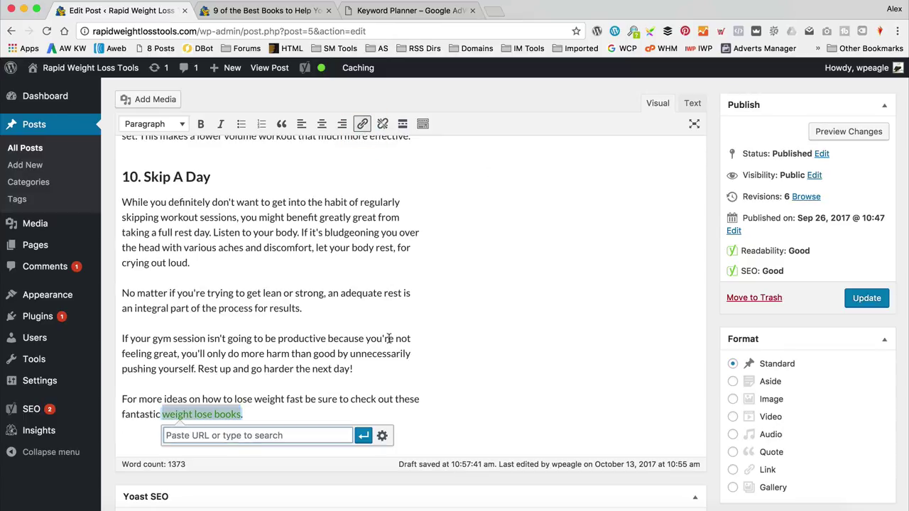
pyautogui.click(318, 435)
pyautogui.press('super+v')
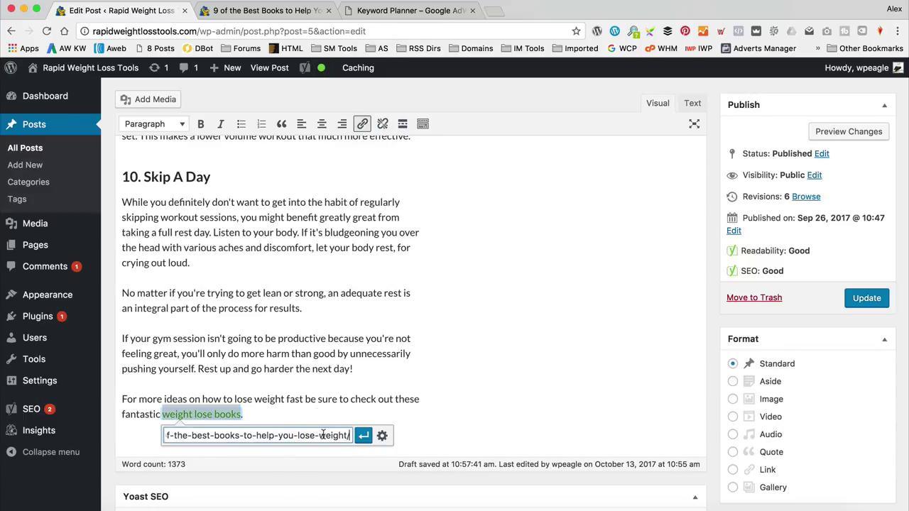
pyautogui.click(363, 436)
pyautogui.click(525, 347)
pyautogui.scroll(-15, 527, 351)
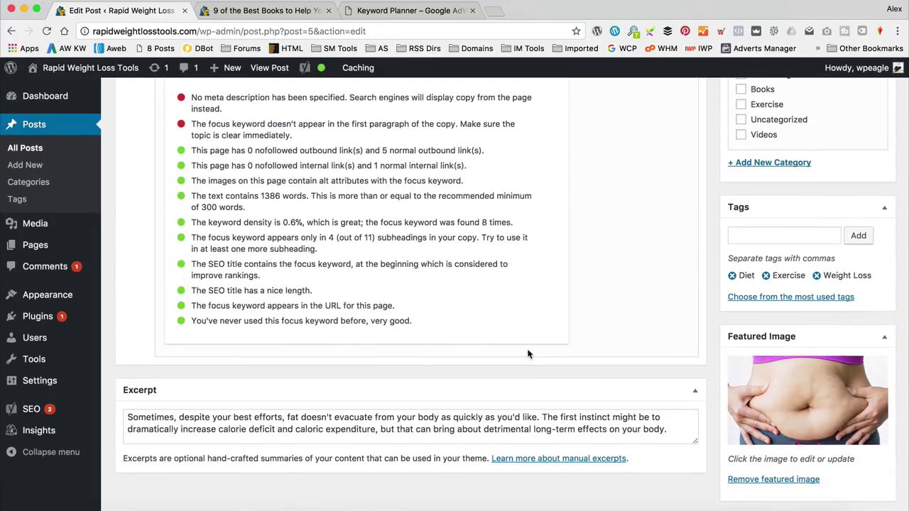
pyautogui.scroll(2, 528, 354)
pyautogui.scroll(-1, 527, 353)
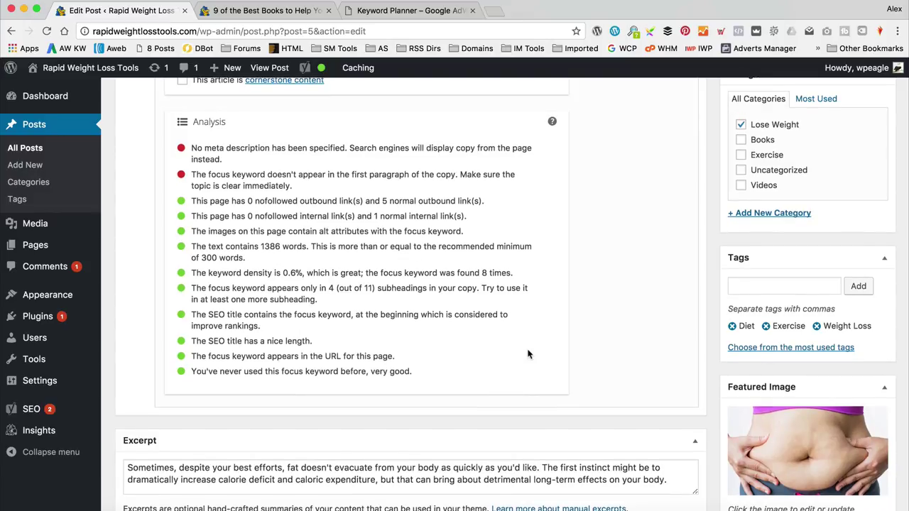
pyautogui.scroll(20, 528, 354)
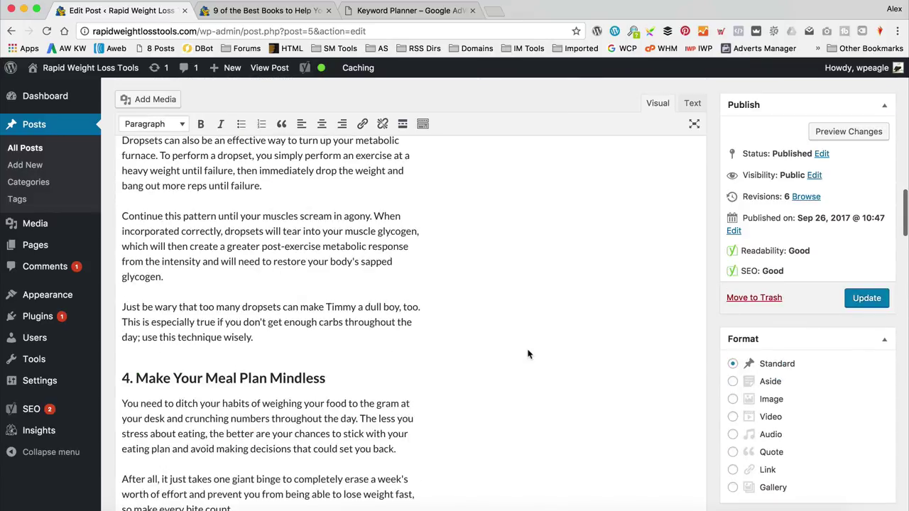
pyautogui.scroll(15, 527, 353)
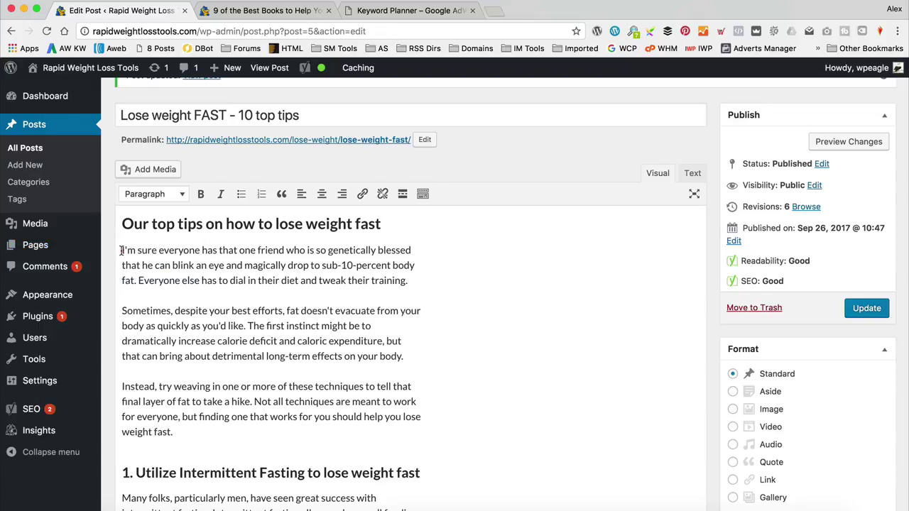
# - Start the intro with 'In this article we share our top tips on how to lose weight fast.'
pyautogui.click(121, 250)
pyautogui.write('In this ')
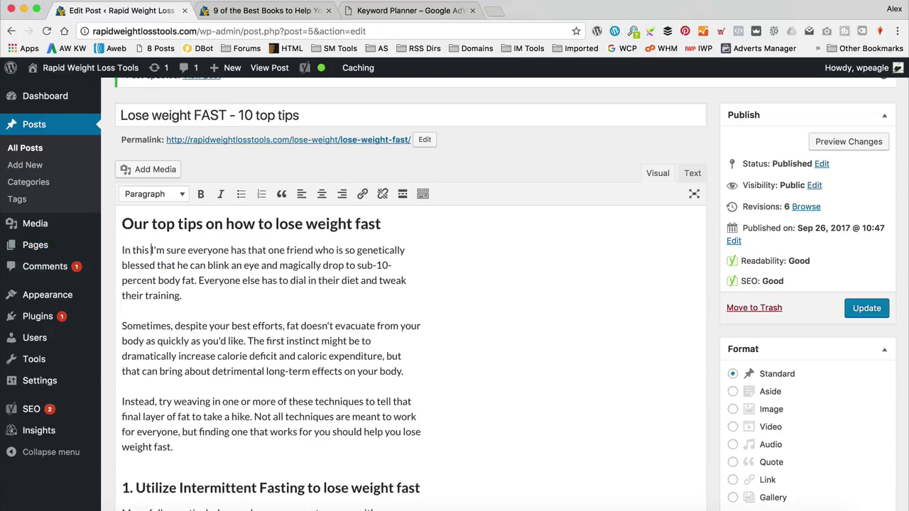
pyautogui.write('article we sha')
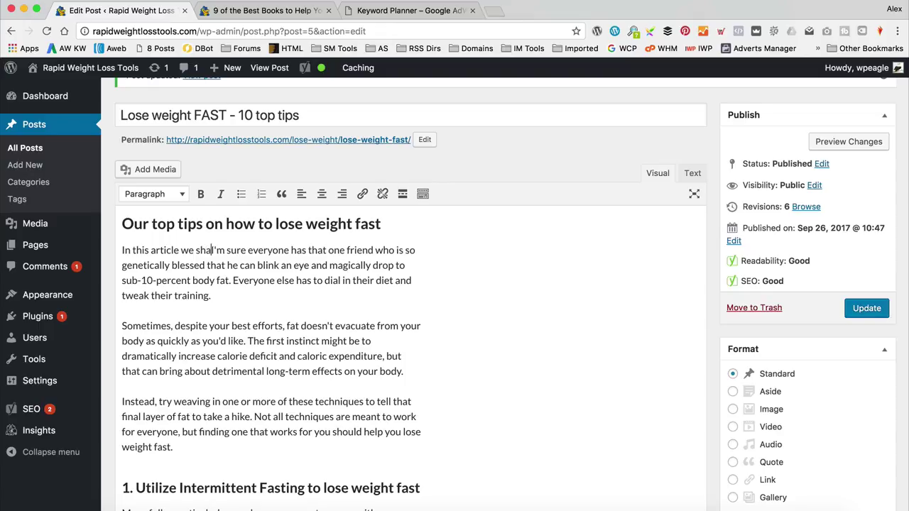
pyautogui.write('re our top tips on how')
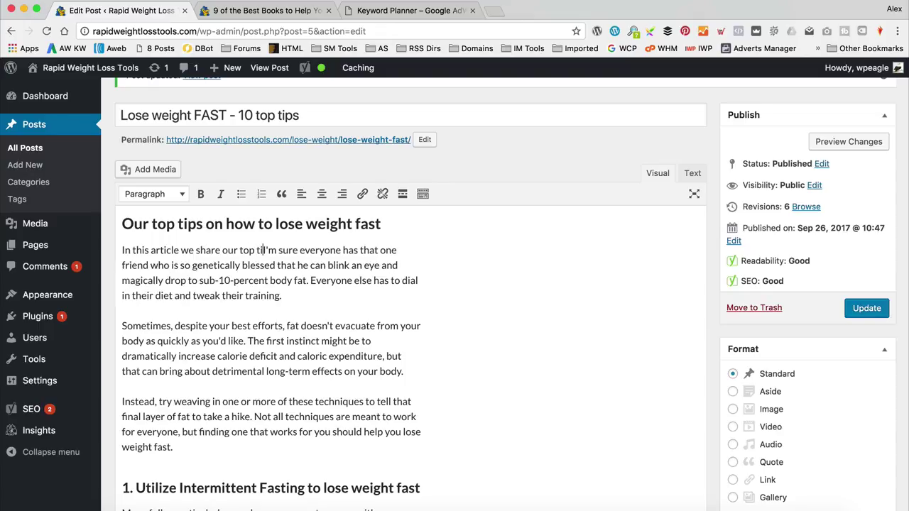
pyautogui.write(' to lose weight ')
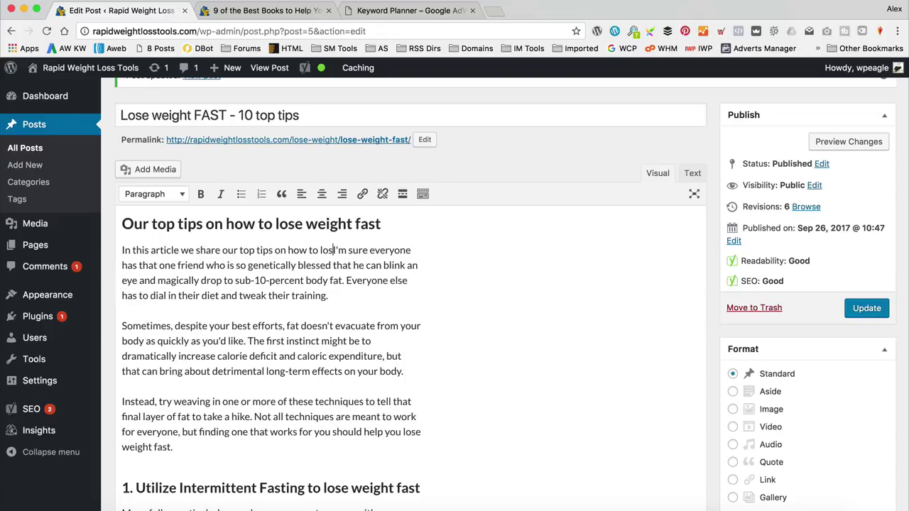
pyautogui.write('fast.')
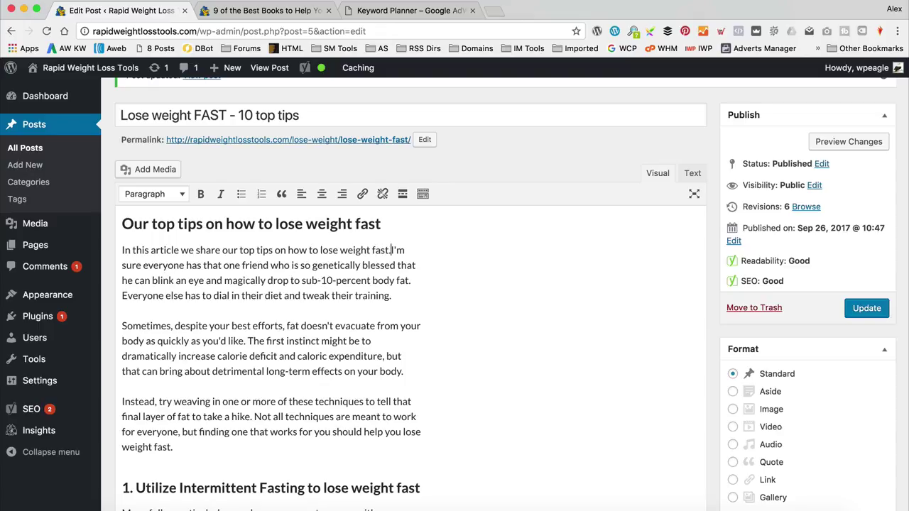
pyautogui.scroll(-20, 316, 295)
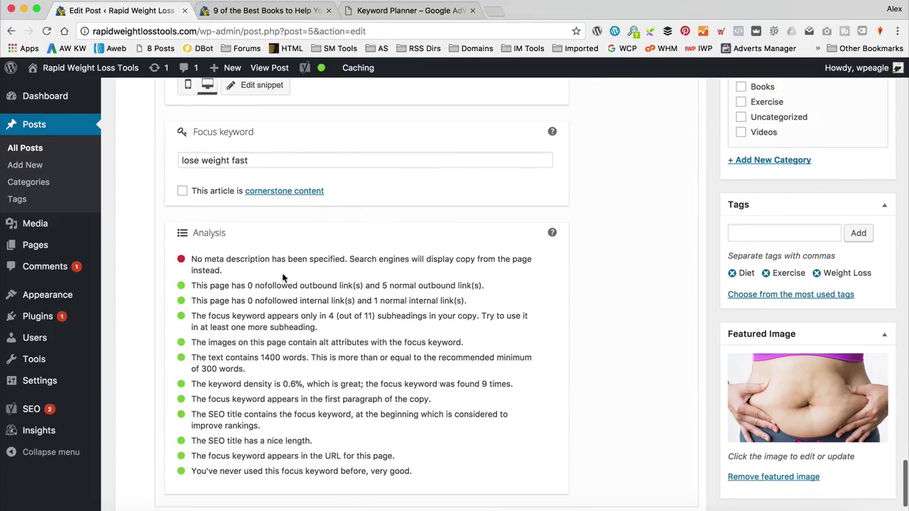
pyautogui.scroll(-1, 304, 325)
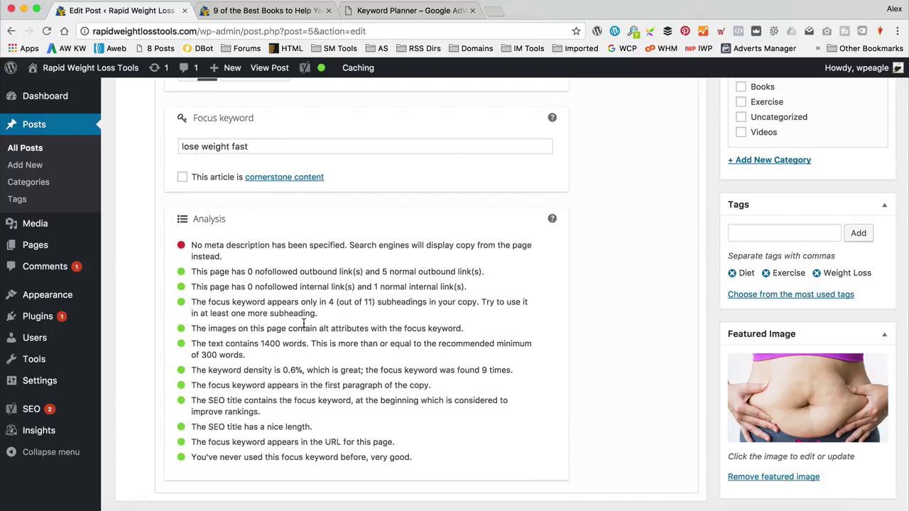
pyautogui.scroll(8, 303, 323)
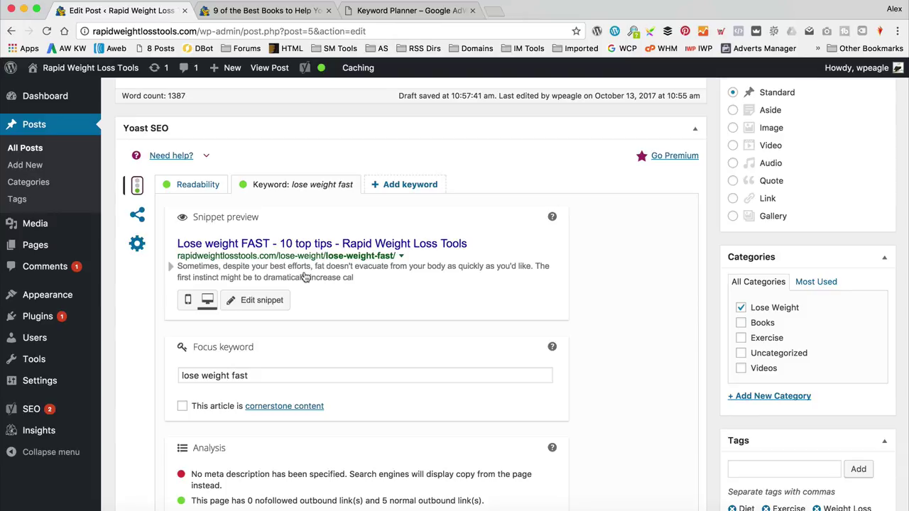
# - Open the Yoast snippet editor and paste the intro's first sentence into the meta description
pyautogui.click(306, 277)
pyautogui.scroll(-2, 358, 307)
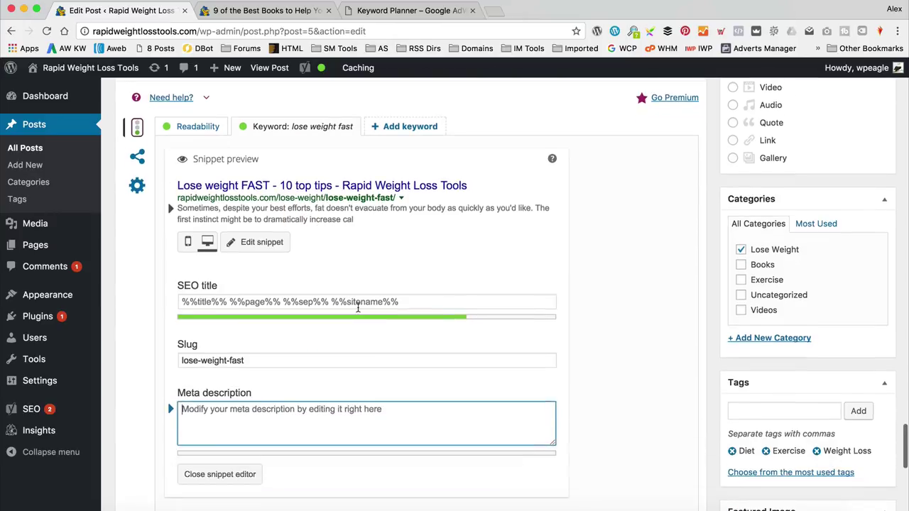
pyautogui.scroll(15, 306, 427)
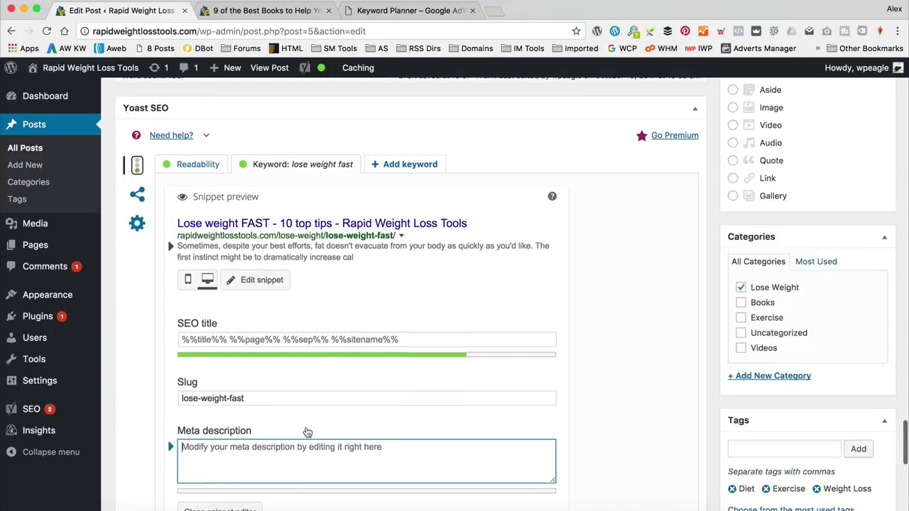
pyautogui.scroll(10, 307, 432)
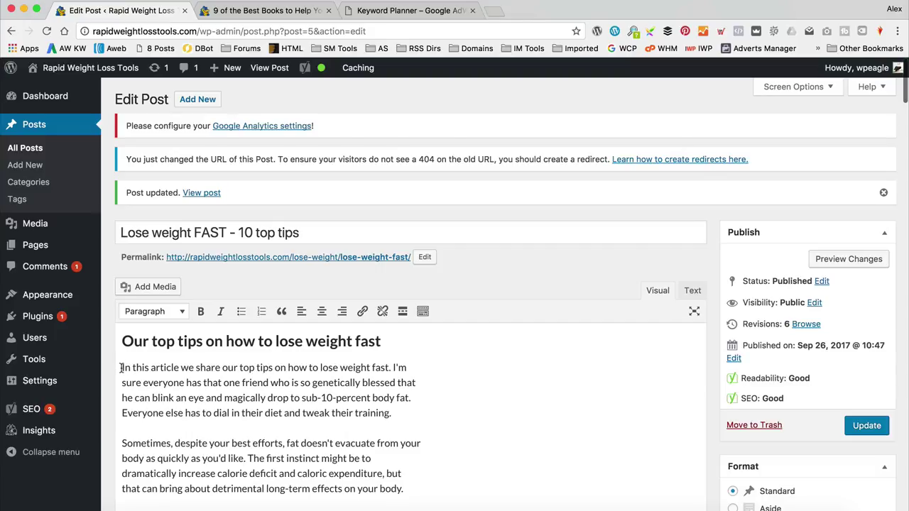
pyautogui.moveTo(120, 367); pyautogui.dragTo(392, 363)
pyautogui.press('super+c')
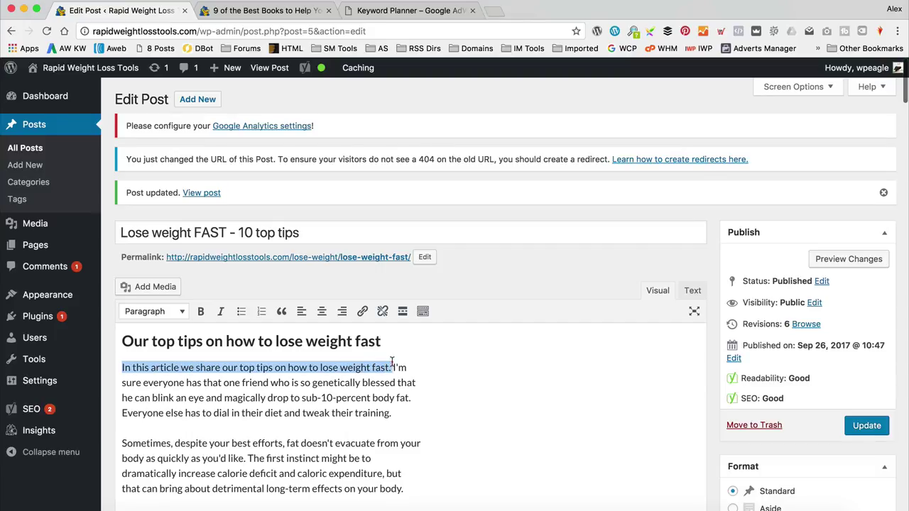
pyautogui.scroll(-20, 392, 363)
pyautogui.scroll(5, 392, 363)
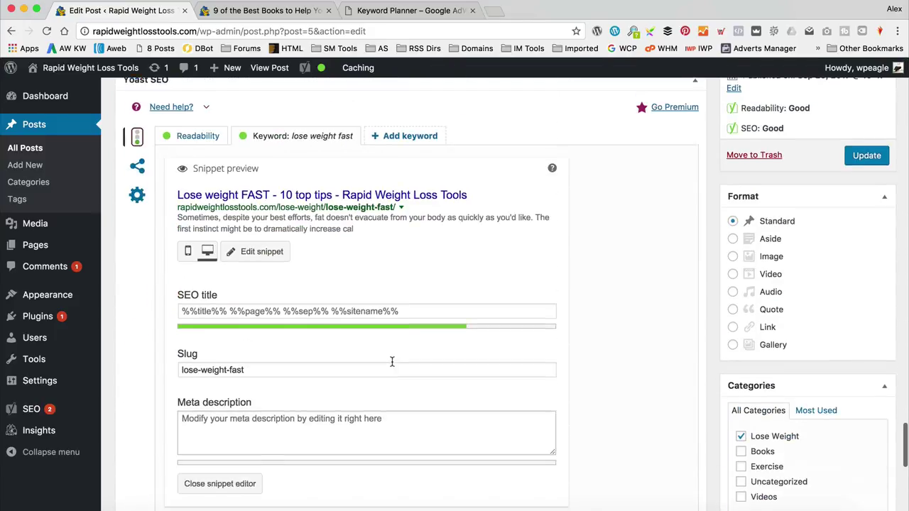
pyautogui.click(320, 430)
pyautogui.press('super+v')
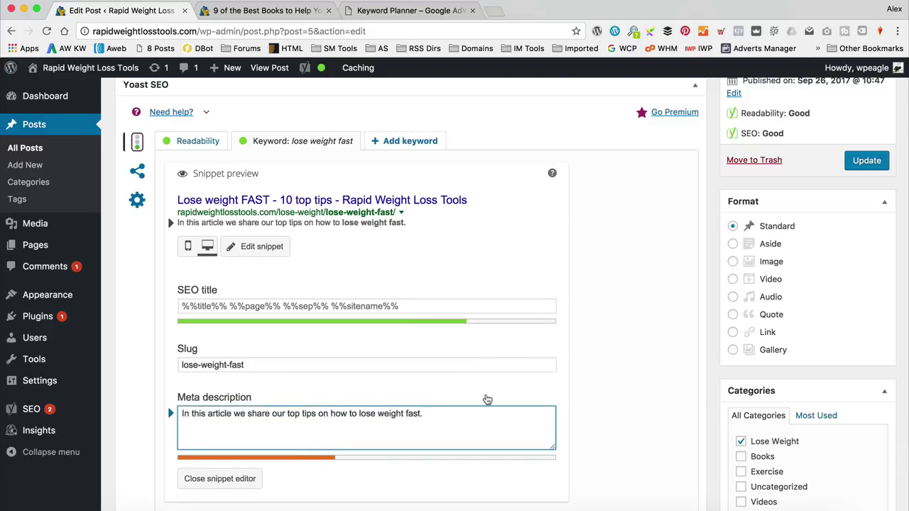
# - Add 'We explore how exercise, fasting and supplements can all help aid rapid weight lose.' and fix spellings
pyautogui.write('We explore h')
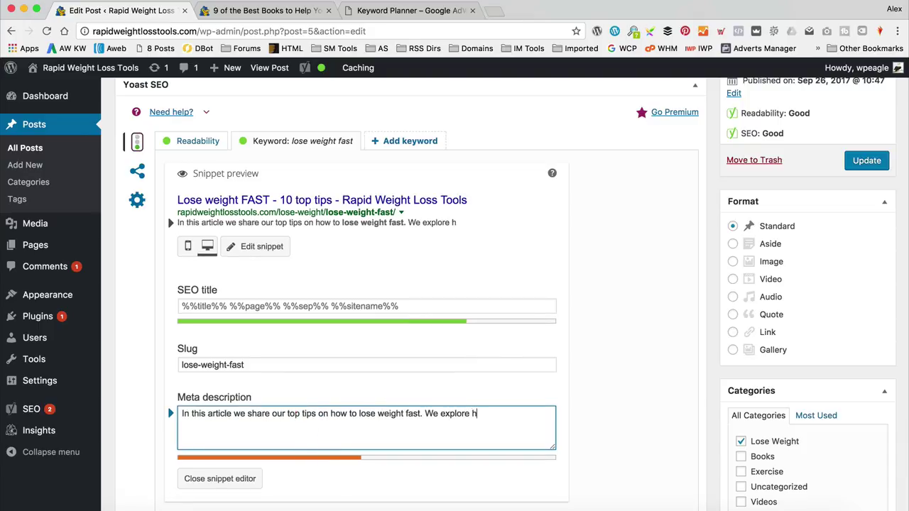
pyautogui.write('ow exercis')
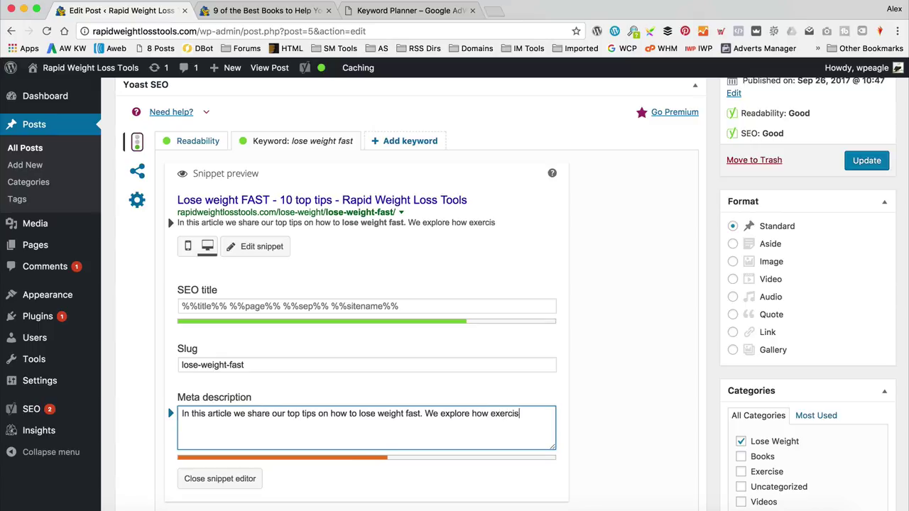
pyautogui.write('e and')
pyautogui.press('BackSpace')
pyautogui.press('BackSpace')
pyautogui.press('BackSpace')
pyautogui.press('BackSpace')
pyautogui.press('BackSpace')
pyautogui.press('BackSpace')
pyautogui.write(', fasting')
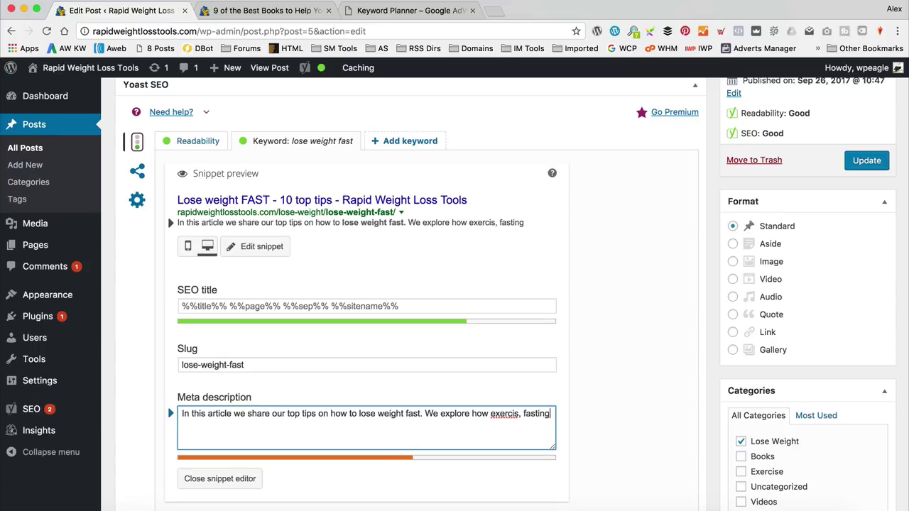
pyautogui.write(' and supllemen')
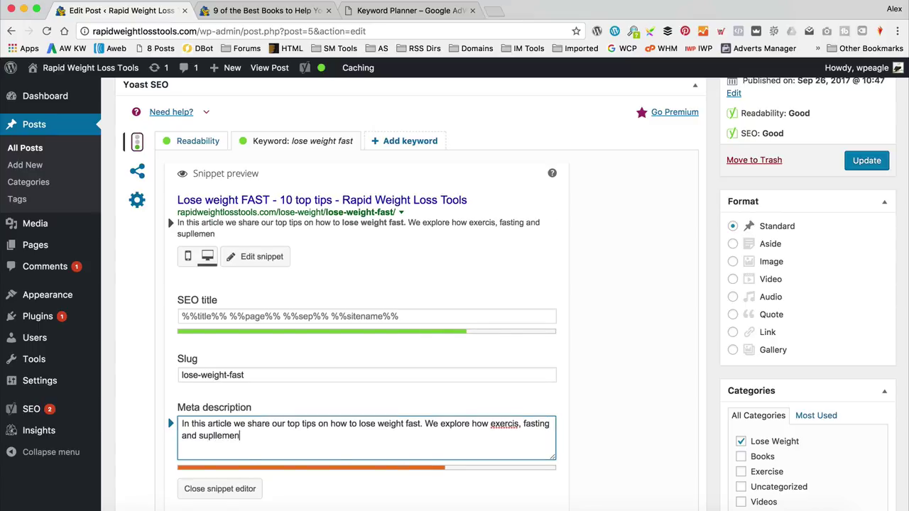
pyautogui.write('ts can all help')
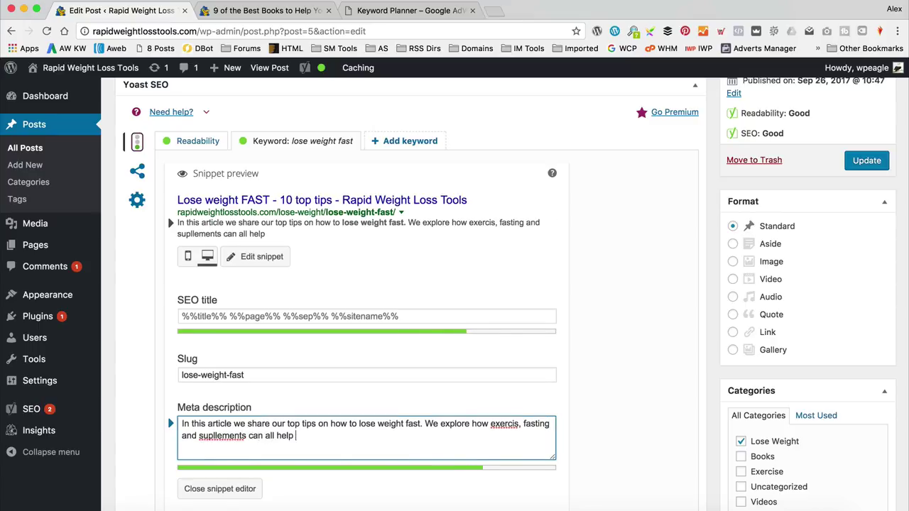
pyautogui.write(' aid rapid weight lose.')
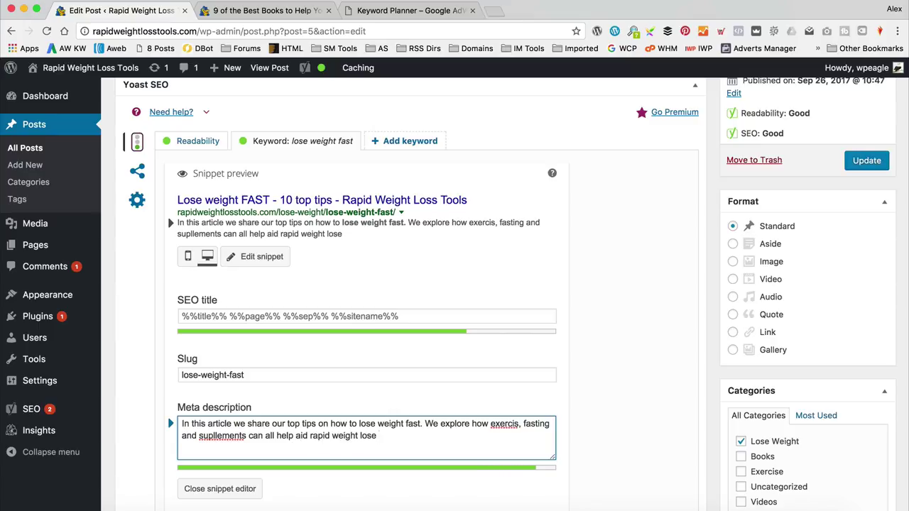
pyautogui.rightClick(207, 435)
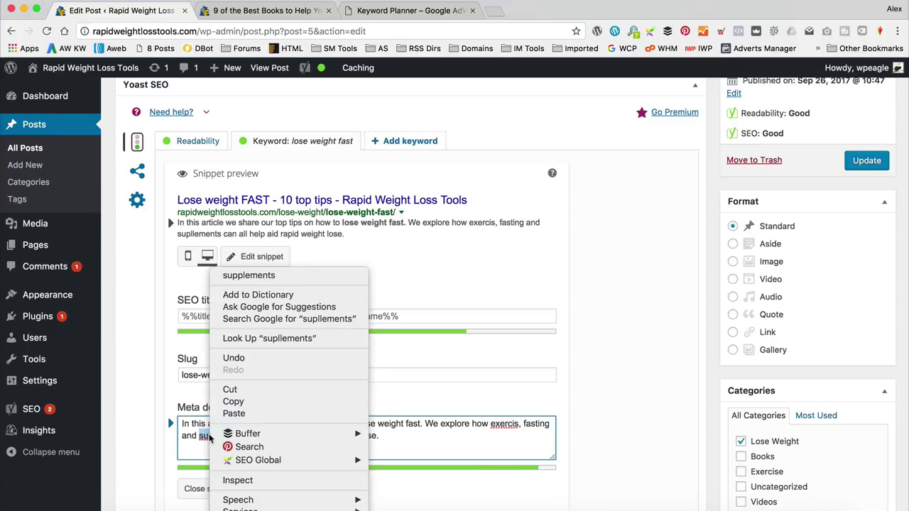
pyautogui.click(296, 274)
pyautogui.rightClick(509, 425)
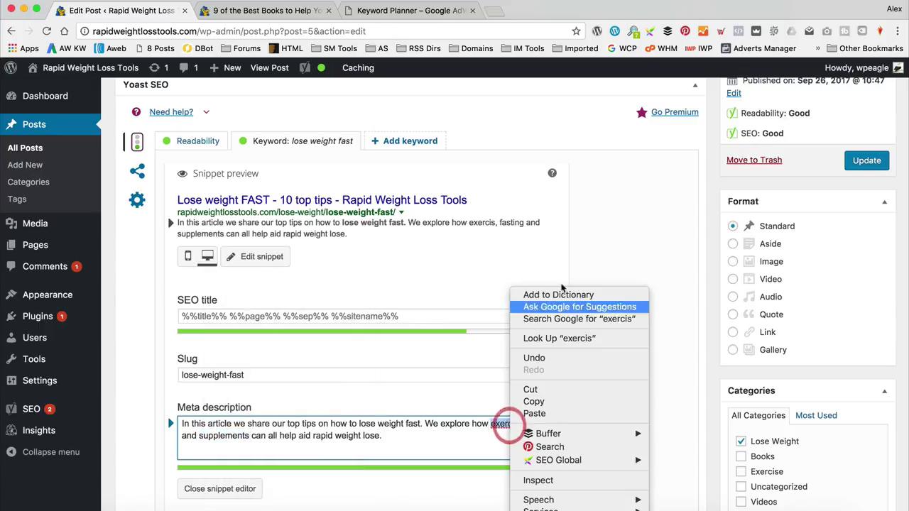
pyautogui.click(443, 418)
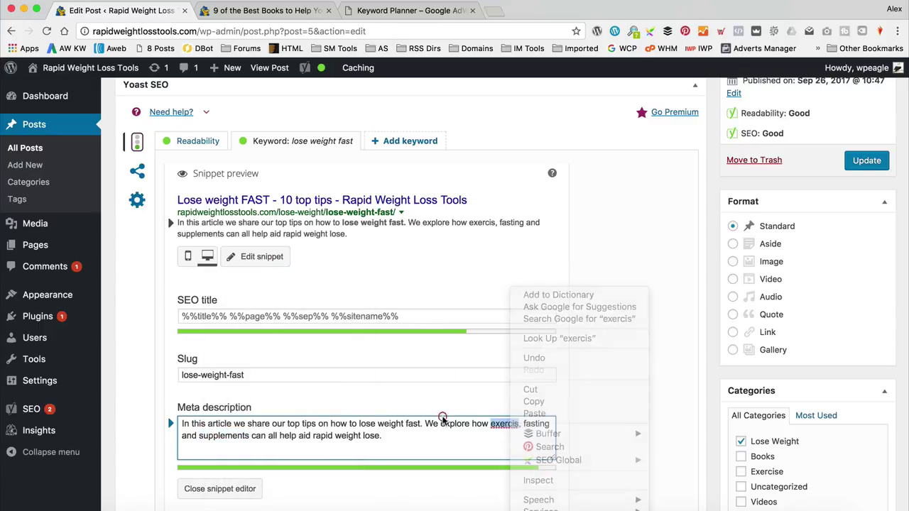
pyautogui.click(504, 424)
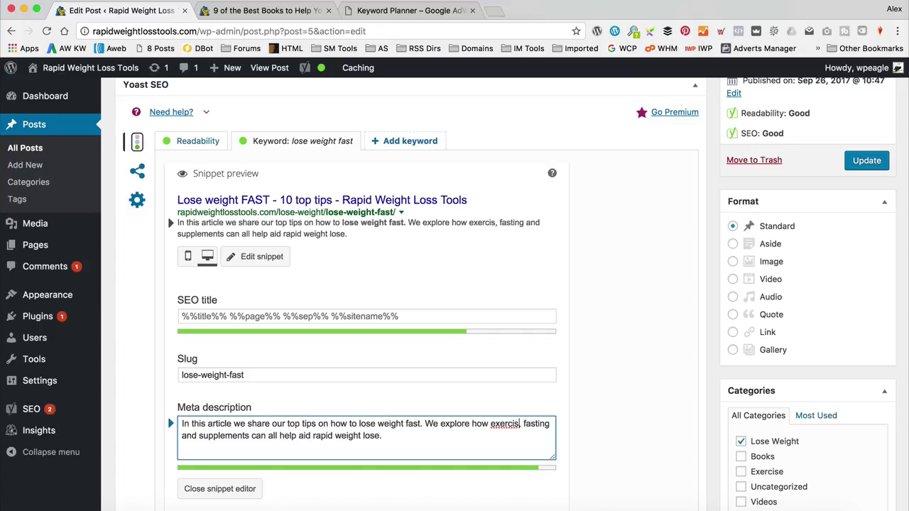
pyautogui.write('e')
pyautogui.click(458, 435)
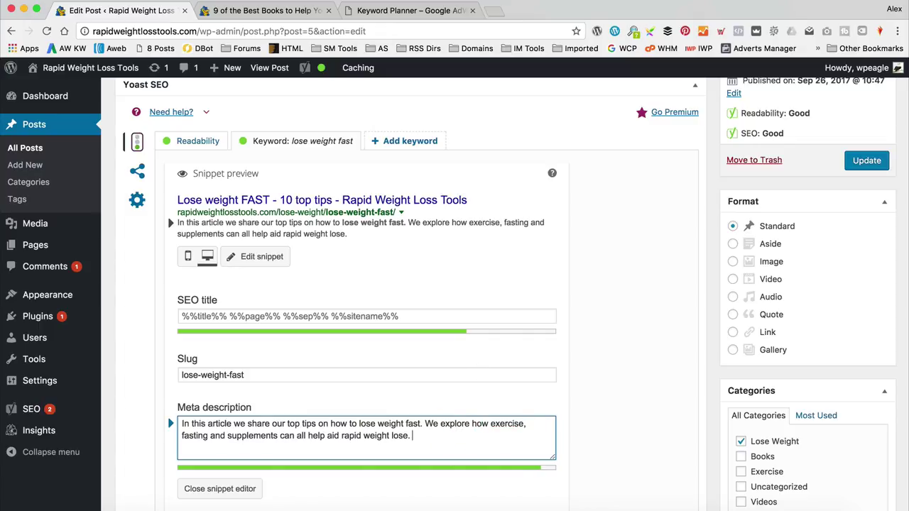
pyautogui.write('Start losi')
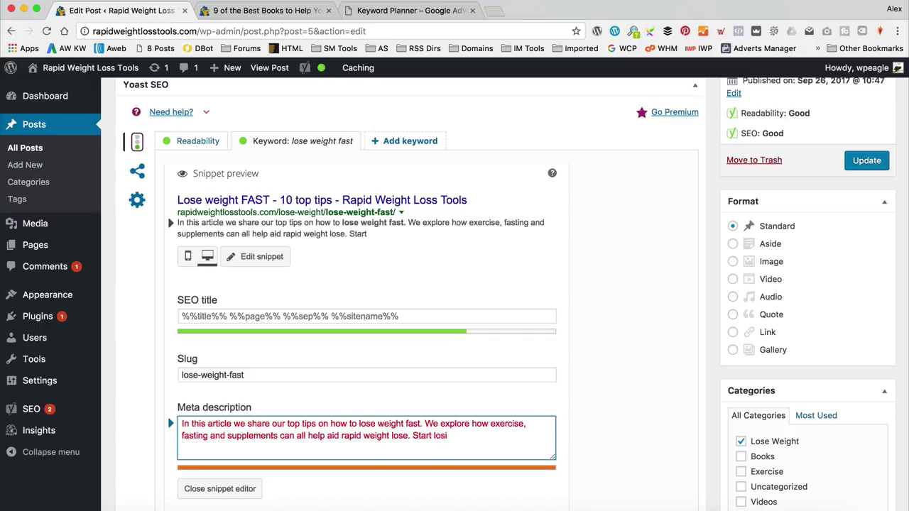
pyautogui.press('BackSpace')
pyautogui.press('BackSpace')
pyautogui.press('BackSpace')
pyautogui.press('BackSpace')
pyautogui.press('BackSpace')
pyautogui.press('BackSpace')
pyautogui.press('BackSpace')
pyautogui.press('BackSpace')
pyautogui.press('BackSpace')
pyautogui.press('BackSpace')
pyautogui.press('BackSpace')
pyautogui.press('BackSpace')
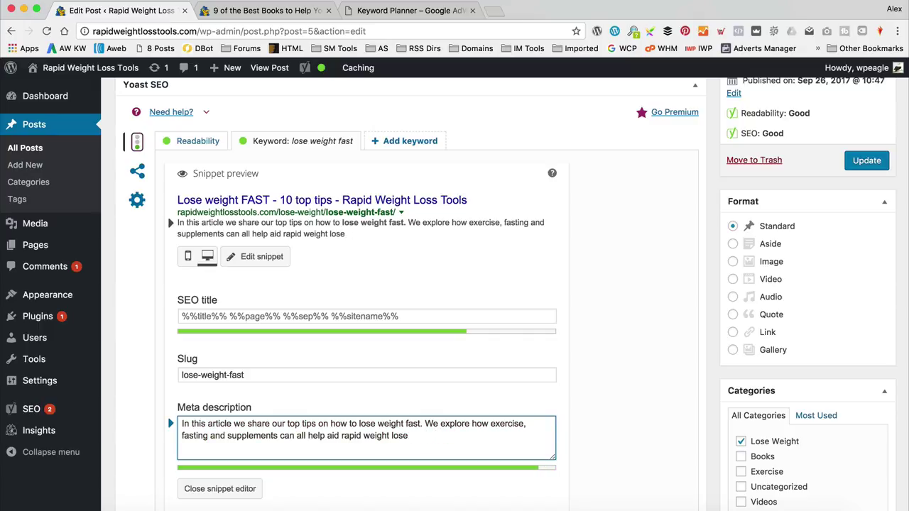
pyautogui.scroll(-5, 393, 262)
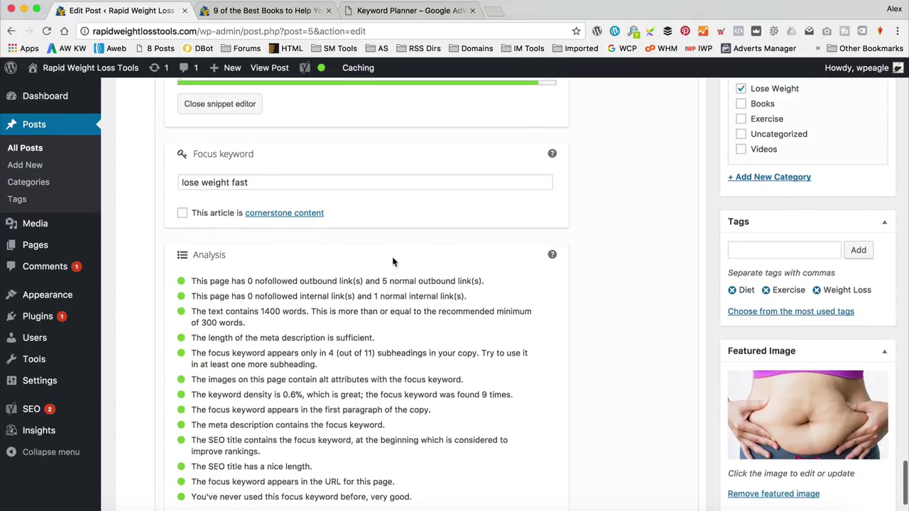
# - Update the published post to save the new meta description
pyautogui.scroll(-1, 369, 281)
pyautogui.scroll(4, 340, 298)
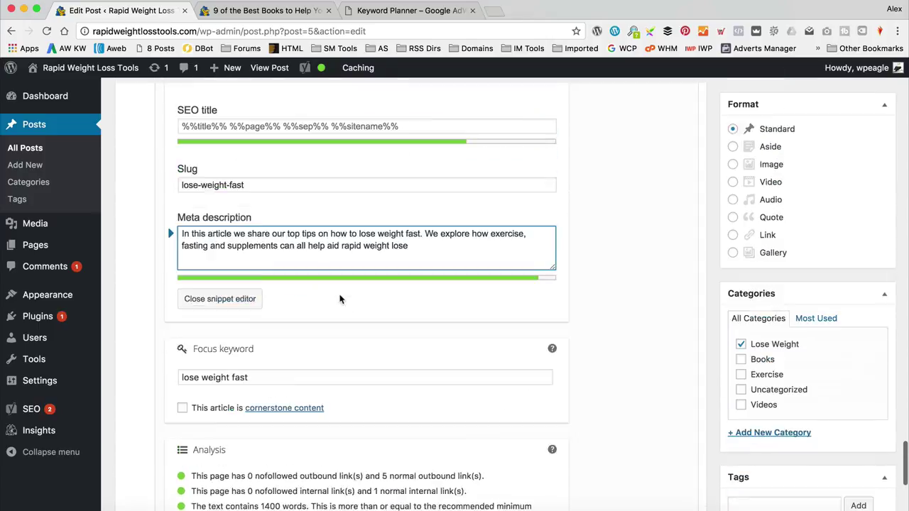
pyautogui.scroll(10, 339, 299)
pyautogui.click(868, 298)
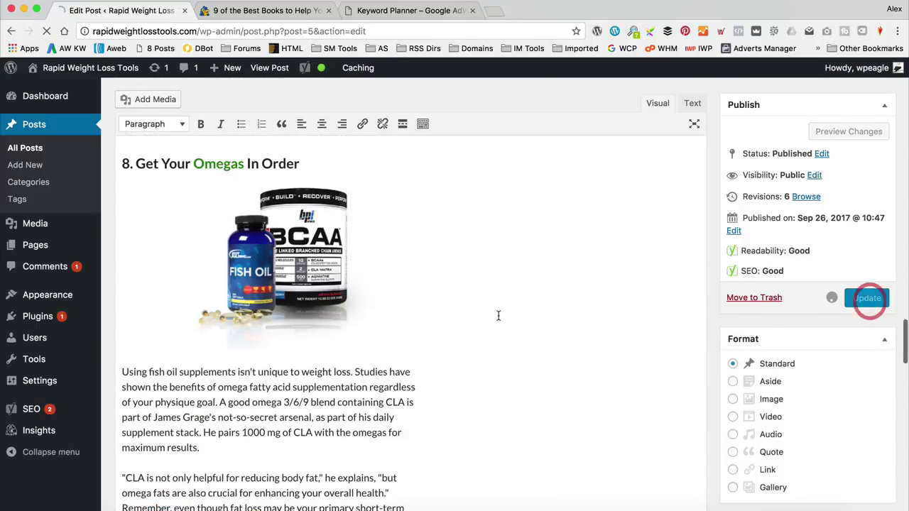
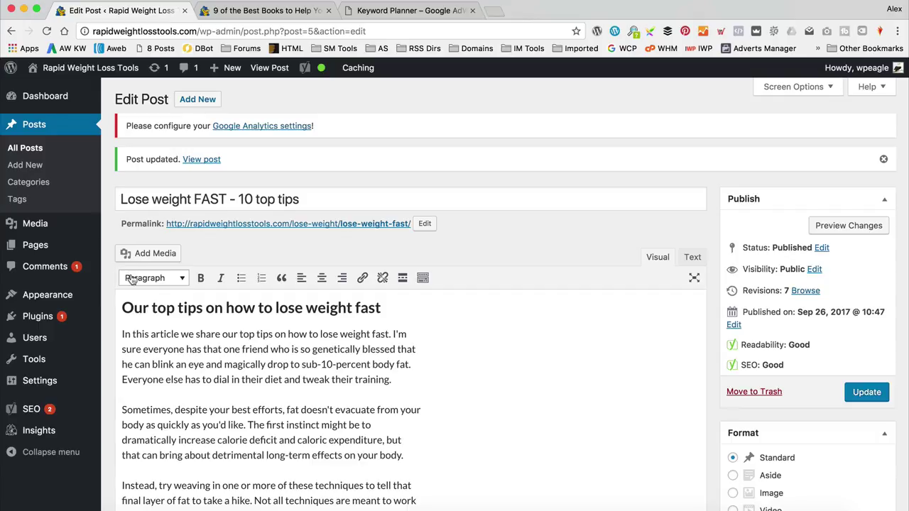
# - Open Yoast's XML Sitemaps settings and review the Post Types and Excluded Posts tabs
pyautogui.moveTo(49, 418)
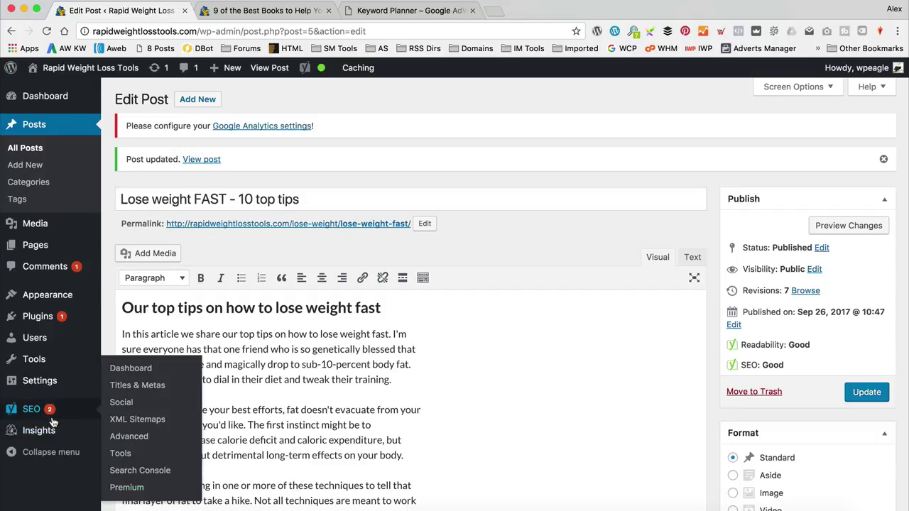
pyautogui.click(136, 421)
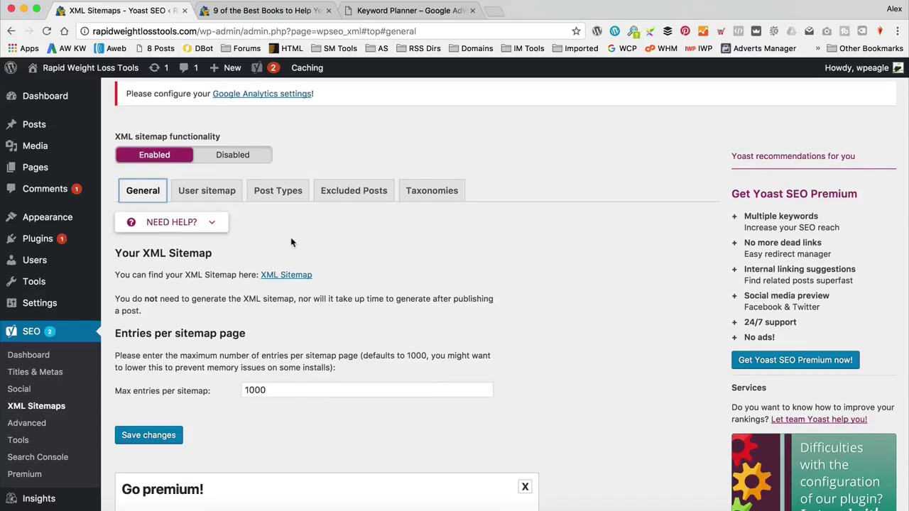
pyautogui.click(287, 201)
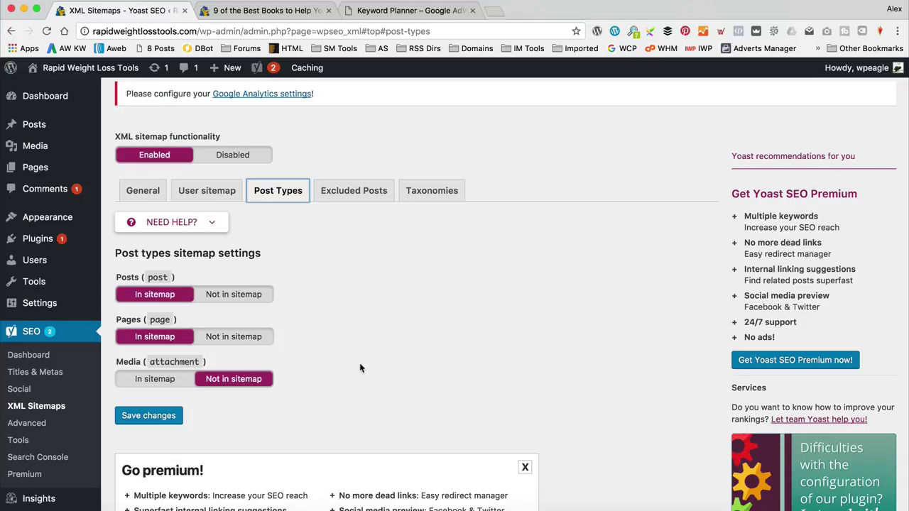
pyautogui.click(365, 199)
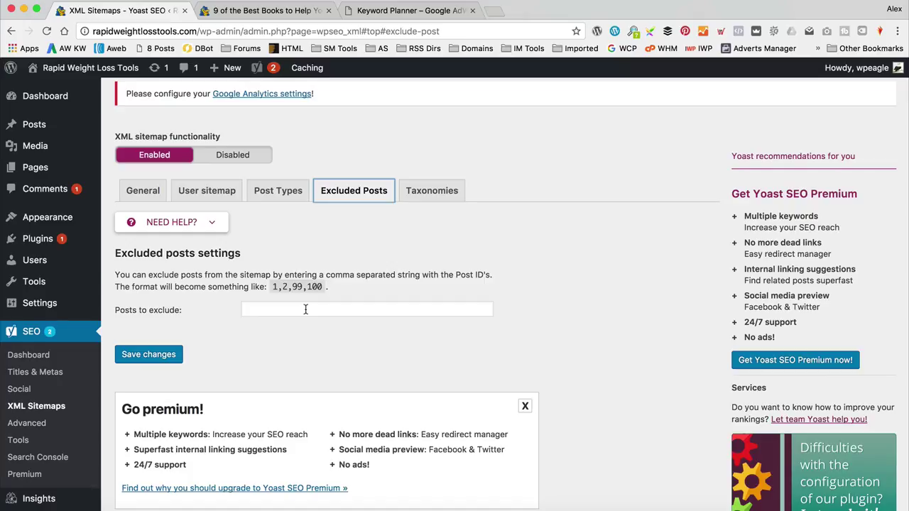
# - Set Tags and Format to Not in sitemap on the Taxonomies tab and save the changes
pyautogui.click(435, 190)
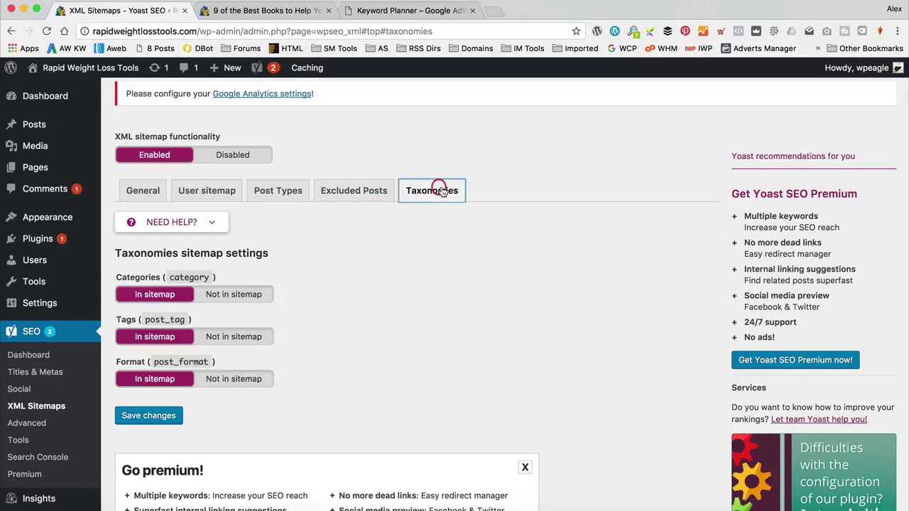
pyautogui.scroll(-1, 375, 298)
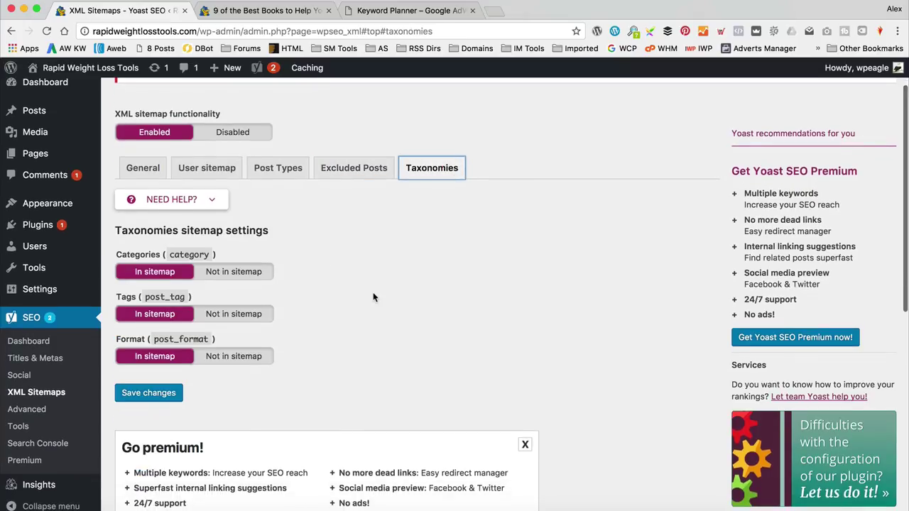
pyautogui.click(232, 320)
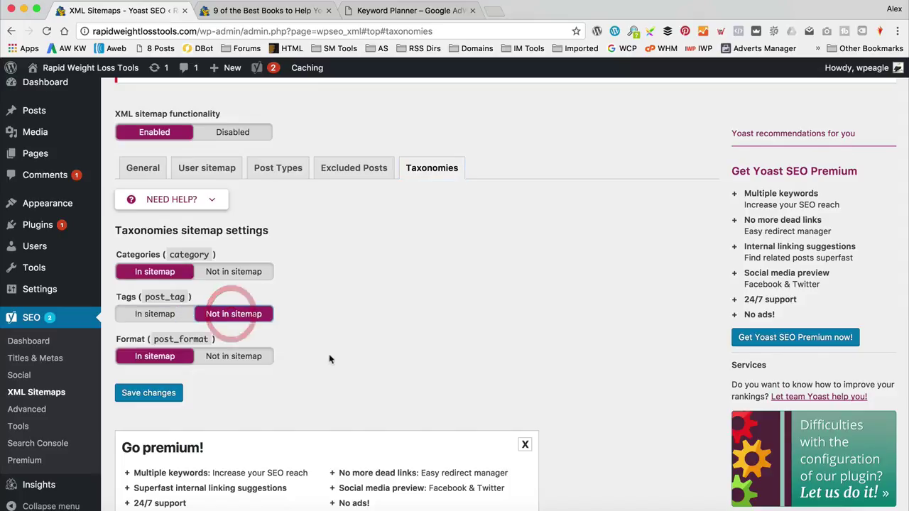
pyautogui.click(228, 357)
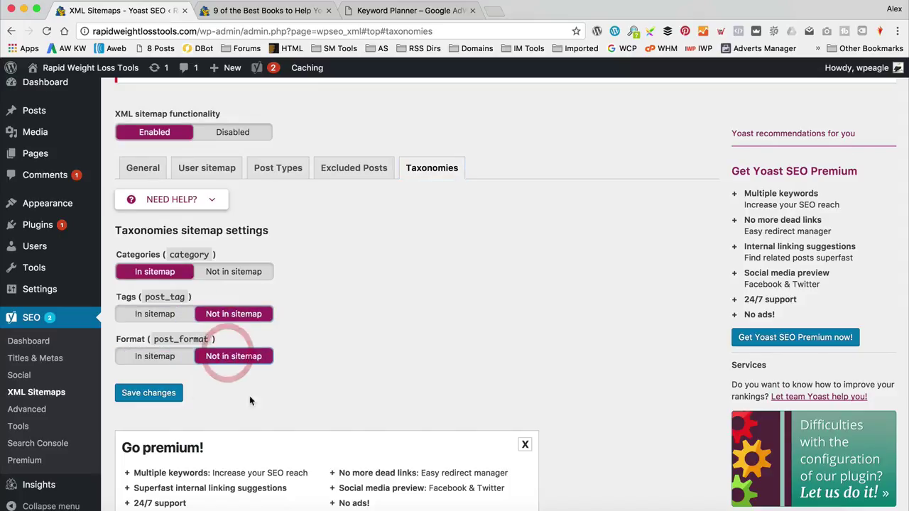
pyautogui.click(158, 398)
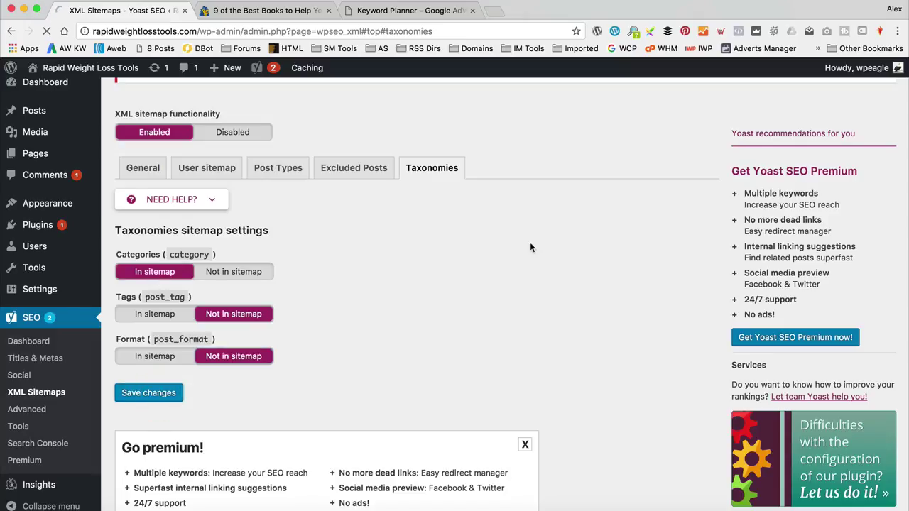
pyautogui.scroll(-3, 530, 243)
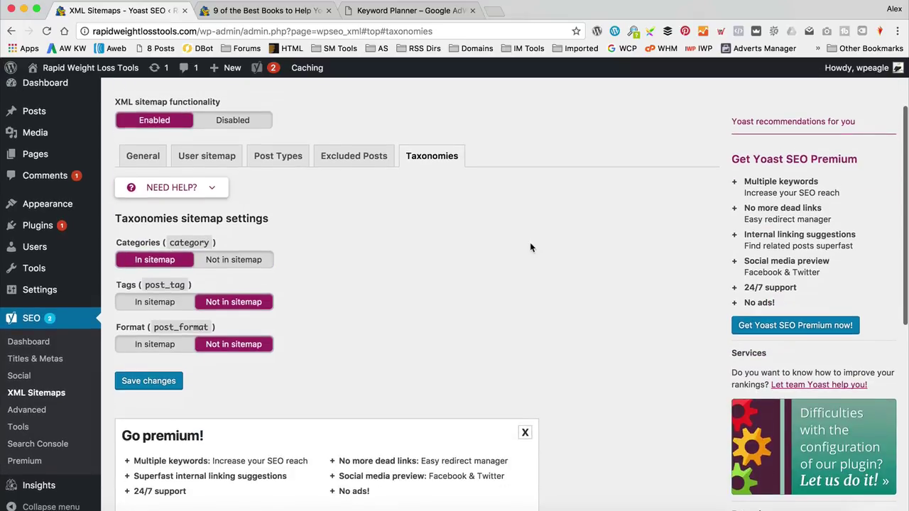
pyautogui.scroll(1, 529, 247)
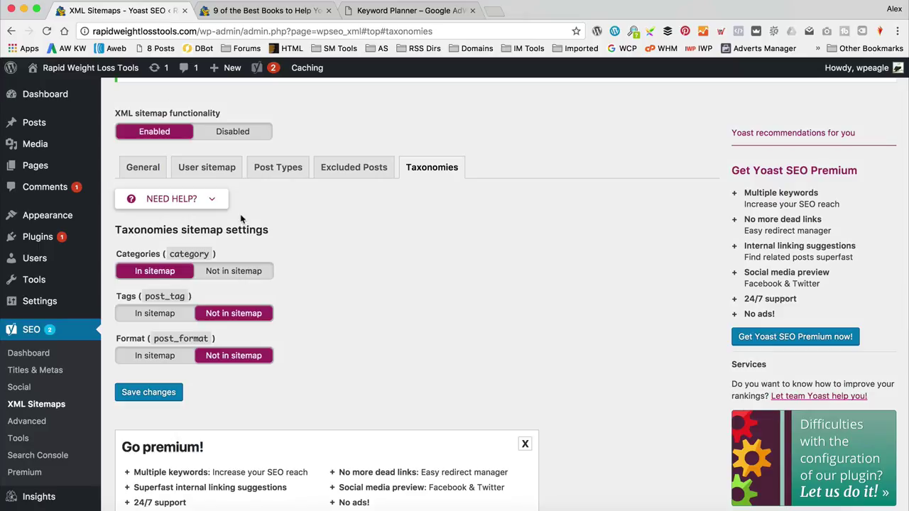
pyautogui.click(142, 170)
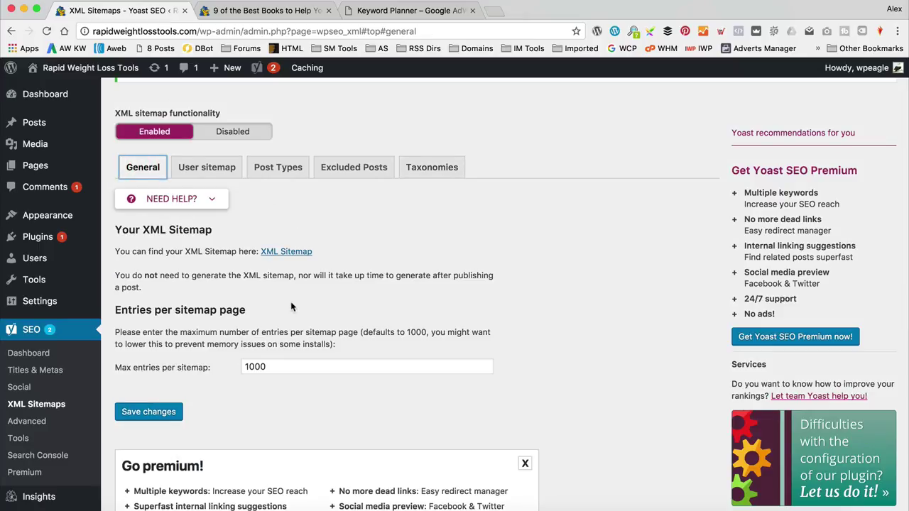
# - Open the sitemap index (post, page, category) and view post-sitemap.xml with its 8 URLs
pyautogui.click(286, 254)
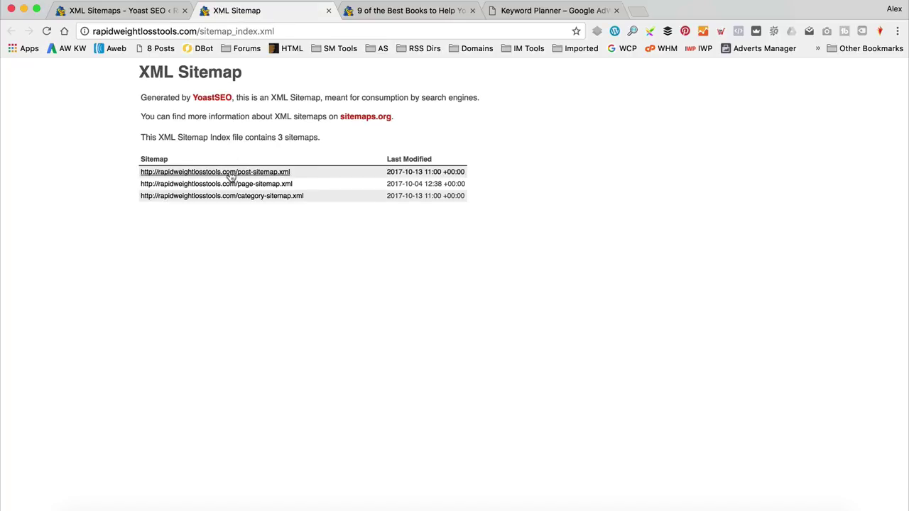
pyautogui.click(268, 171)
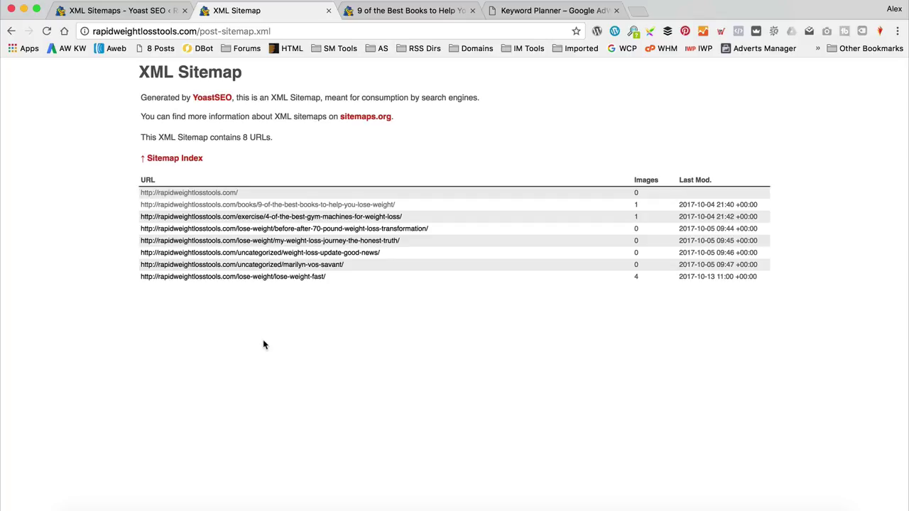
pyautogui.click(415, 15)
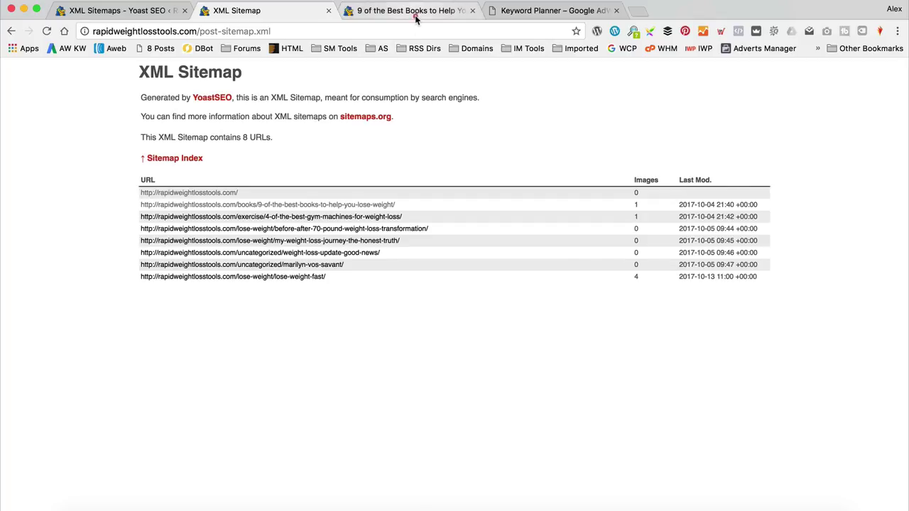
# - Search 'google webmaster' and sign in to Search Console via the Google Webmasters result
pyautogui.click(616, 11)
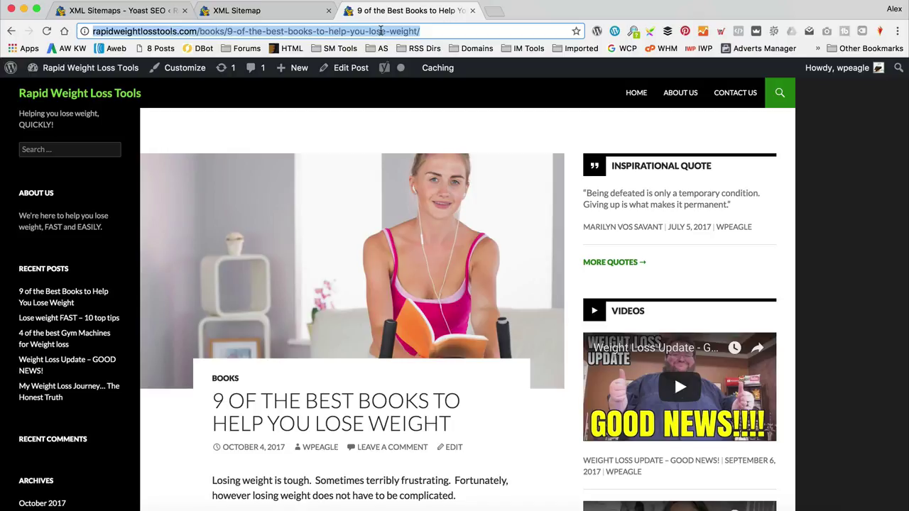
pyautogui.write('google webmaster tools')
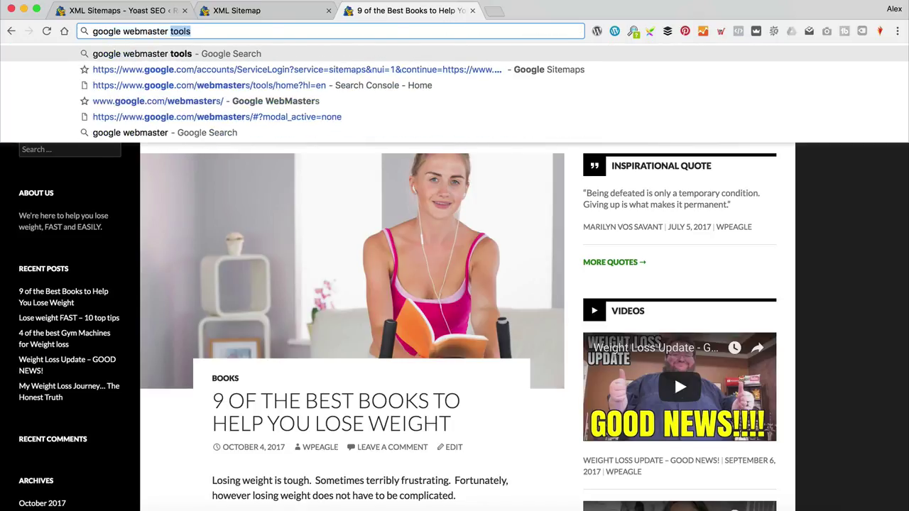
pyautogui.press('Return')
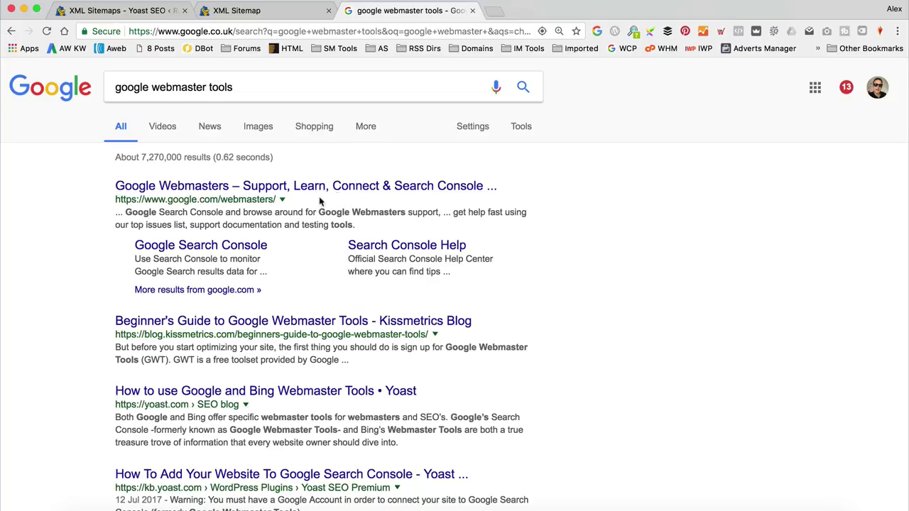
pyautogui.click(330, 190)
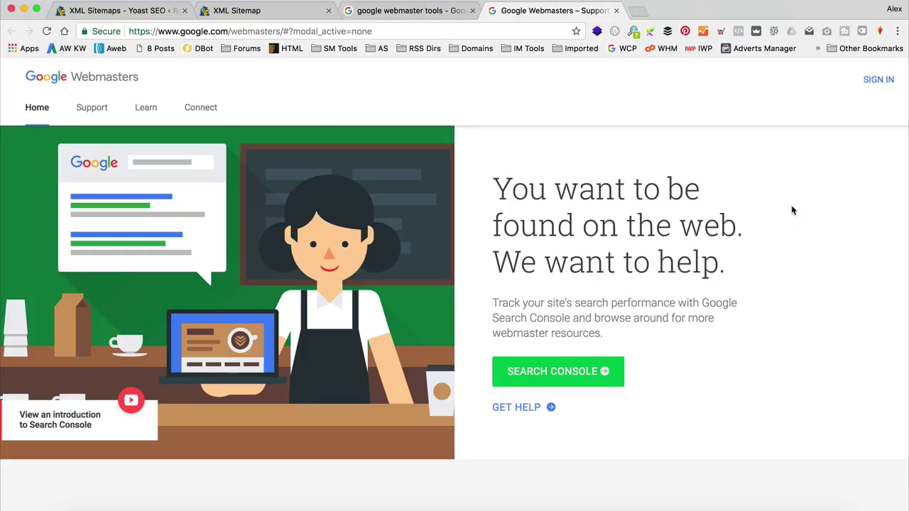
pyautogui.click(873, 81)
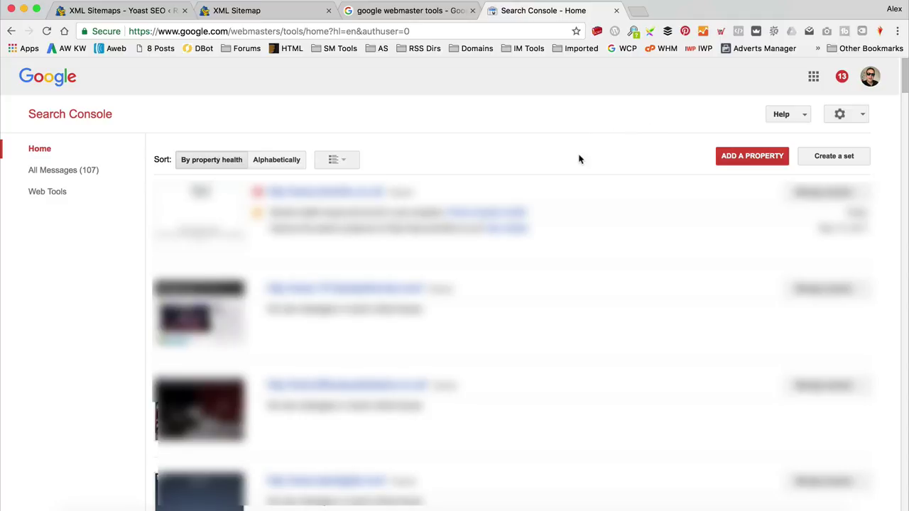
pyautogui.click(743, 156)
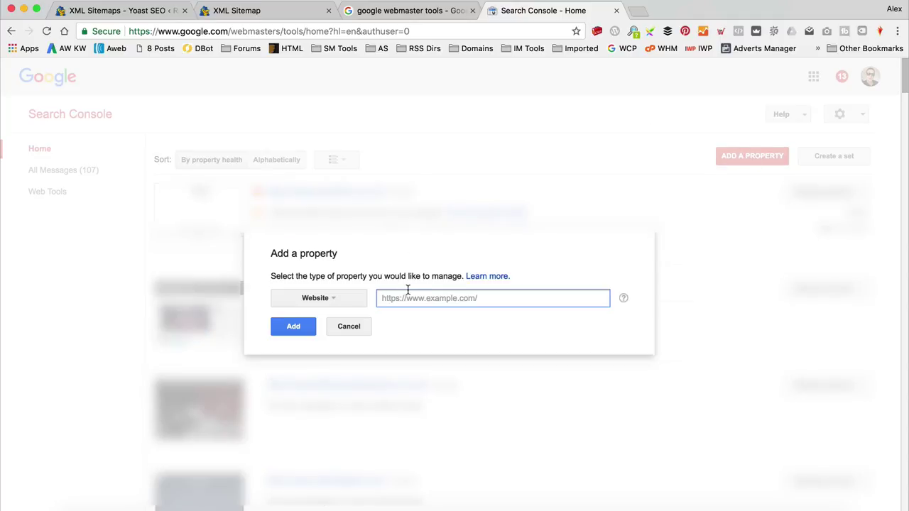
pyautogui.write('http://')
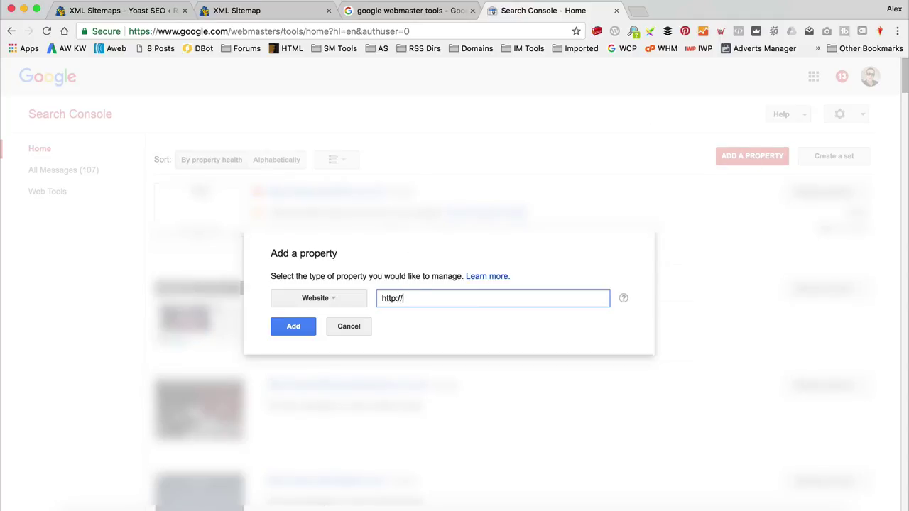
pyautogui.click(124, 10)
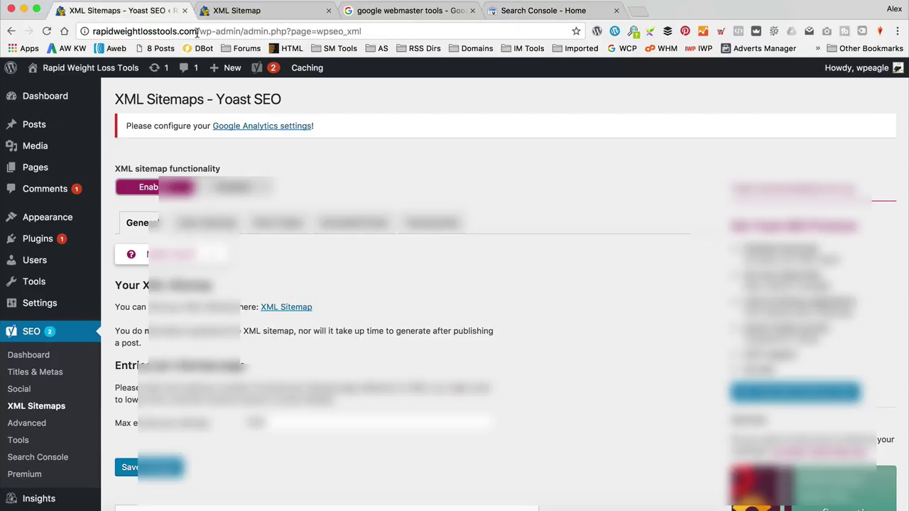
pyautogui.moveTo(196, 31); pyautogui.dragTo(92, 31)
pyautogui.press('super+c')
pyautogui.click(548, 11)
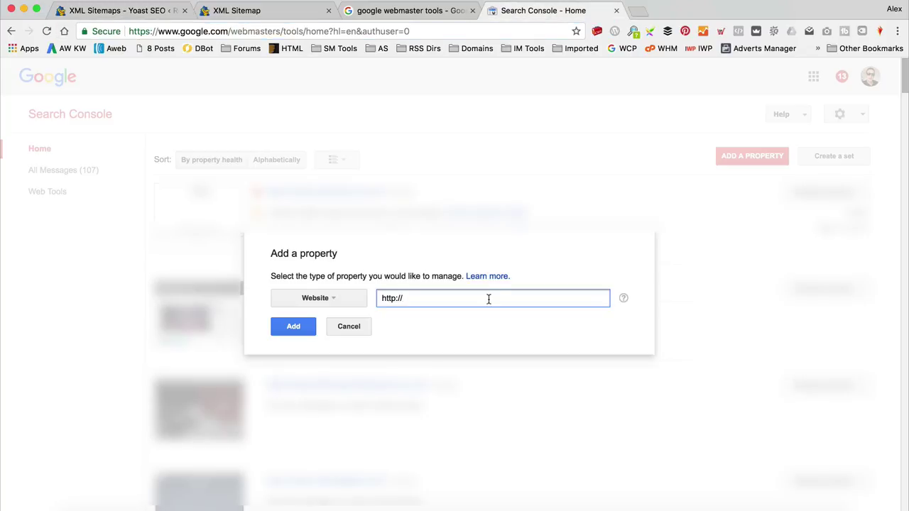
pyautogui.press('super+a')
pyautogui.press('super+v')
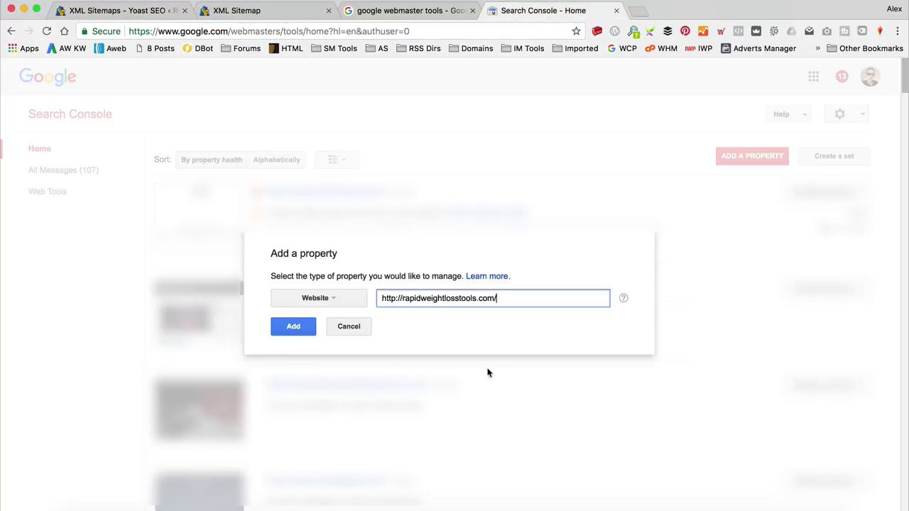
pyautogui.click(286, 331)
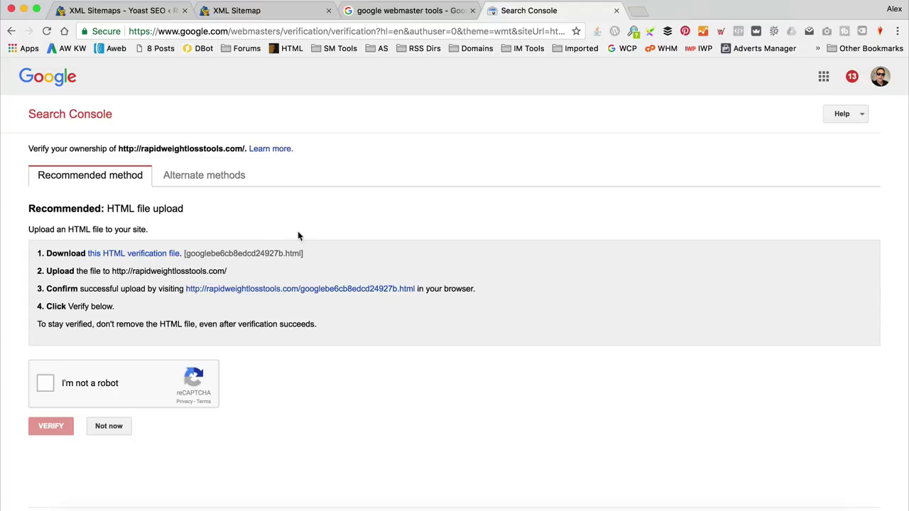
# - Choose HTML tag verification under Alternate methods and copy its site-verification meta tag
pyautogui.click(209, 179)
pyautogui.click(32, 208)
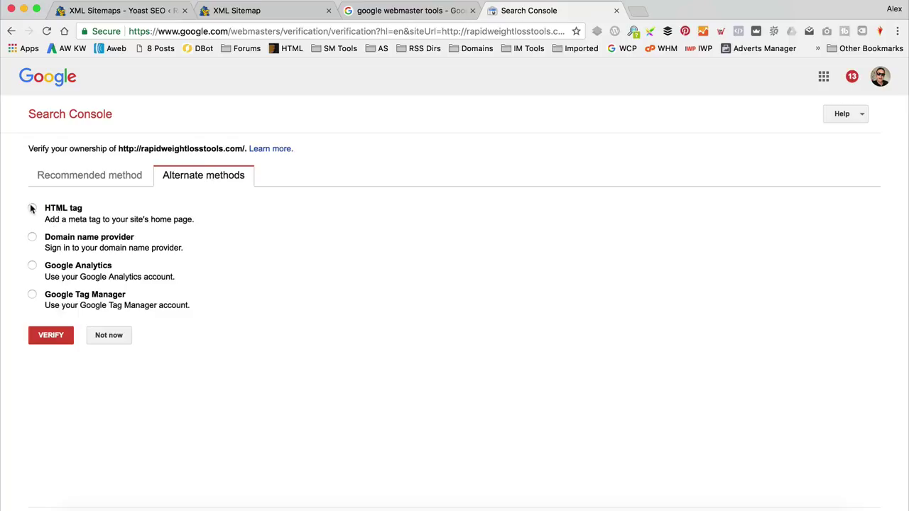
pyautogui.click(669, 264)
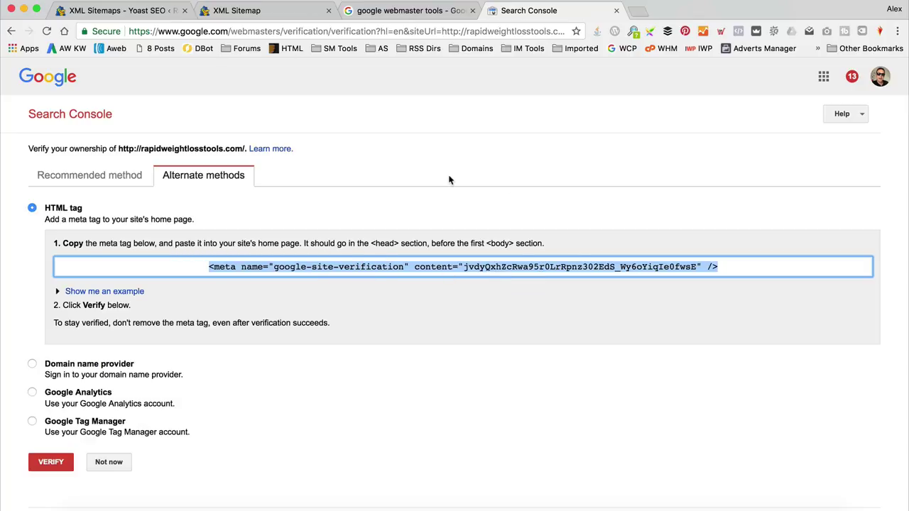
pyautogui.click(120, 13)
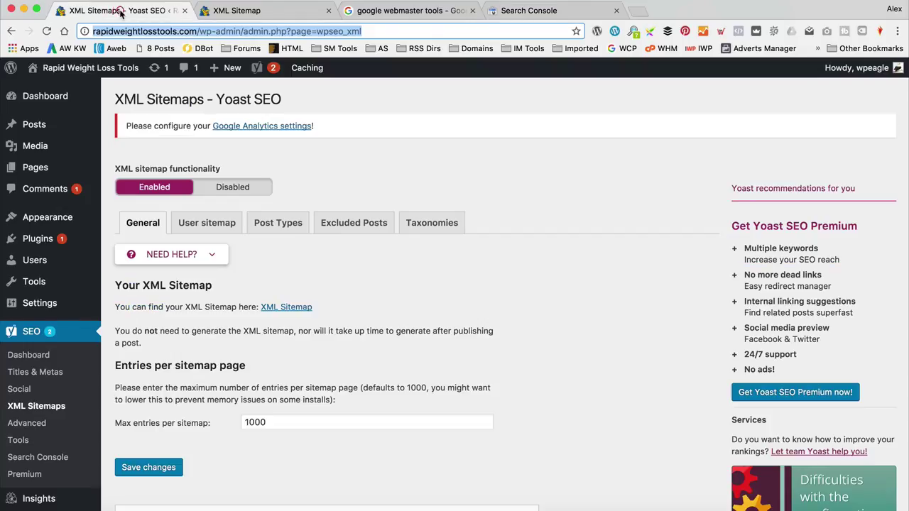
# - Paste the verification meta tag into Yoast's Webmaster tools Google Search Console field
pyautogui.click(30, 355)
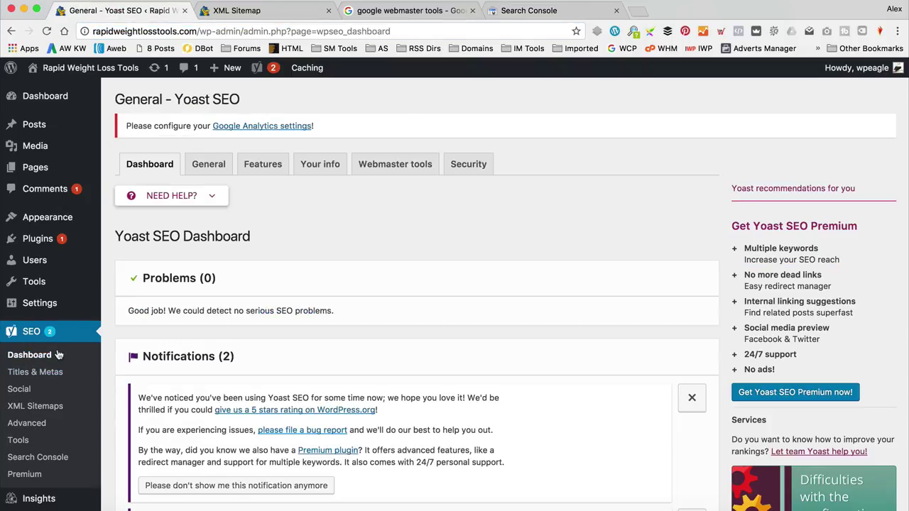
pyautogui.click(390, 166)
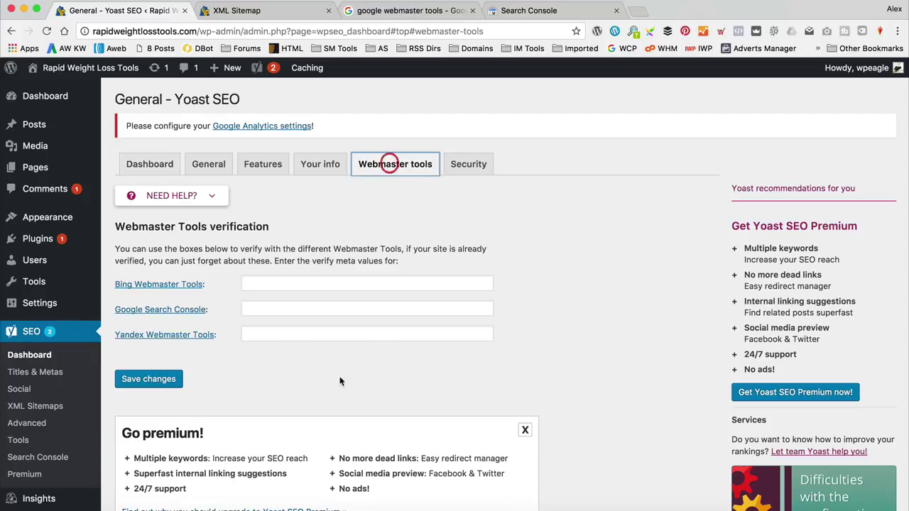
pyautogui.click(292, 306)
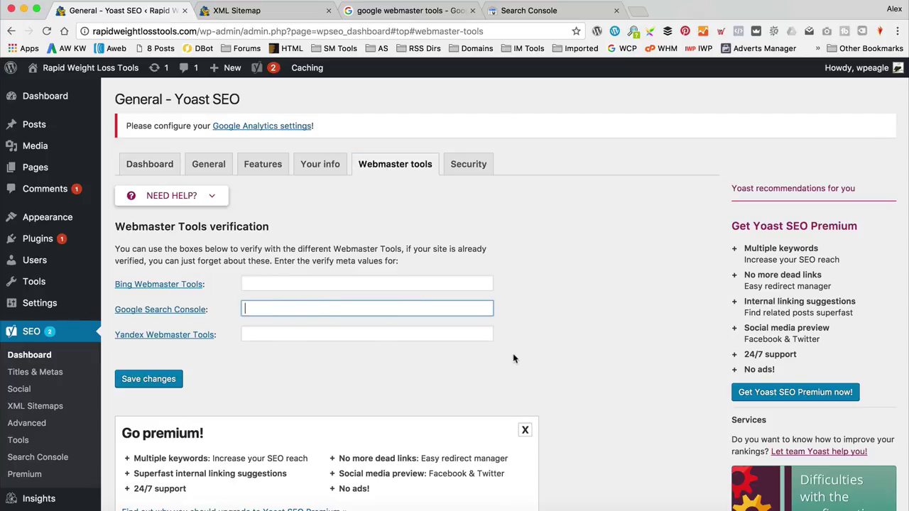
pyautogui.write('<meta name="google-site-verification" content="jvdyQxhZcRwa95r0LrRpnz302EdS_Wy6oYiqle0fwsE" />')
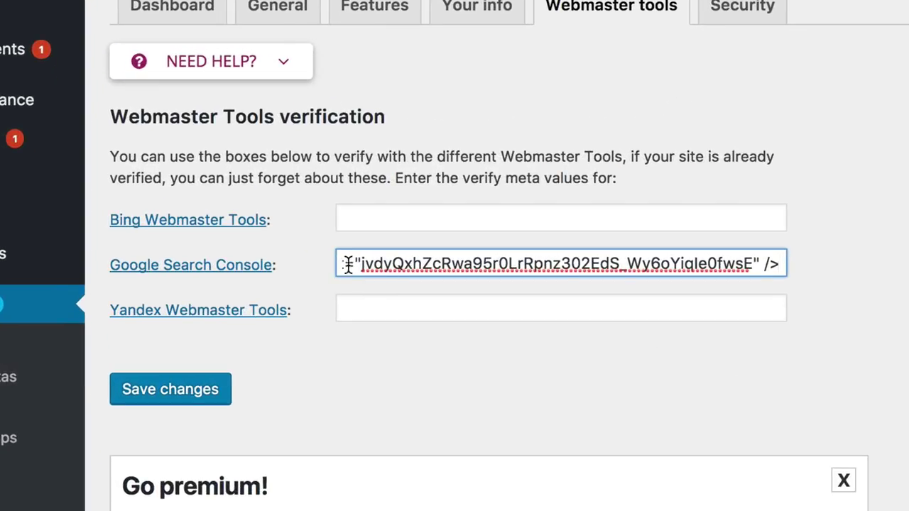
# - Trim the pasted meta tag down to just the verification code and save it
pyautogui.moveTo(355, 263); pyautogui.dragTo(324, 268)
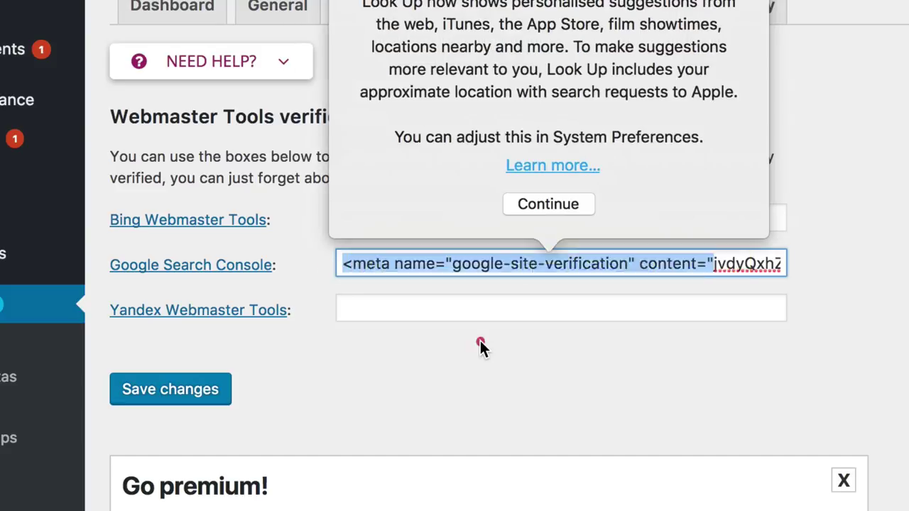
pyautogui.click(480, 342)
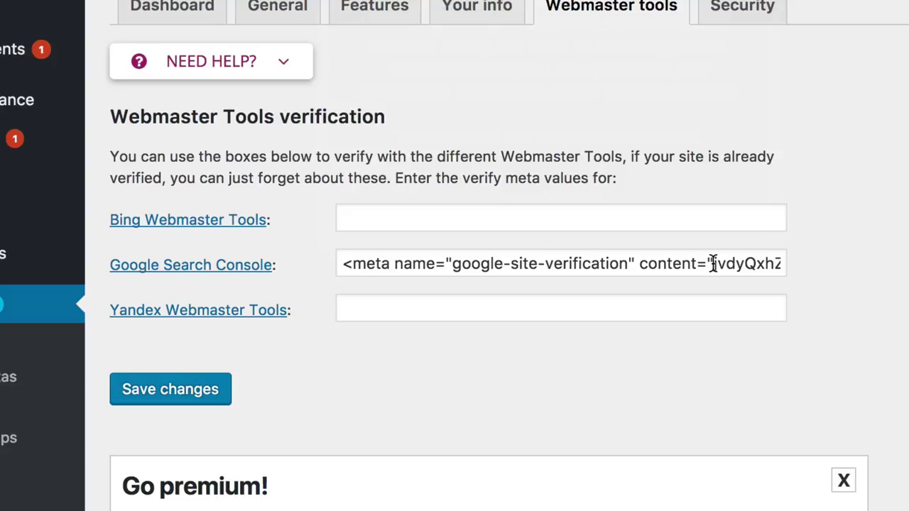
pyautogui.moveTo(712, 263); pyautogui.dragTo(415, 244)
pyautogui.press('BackSpace')
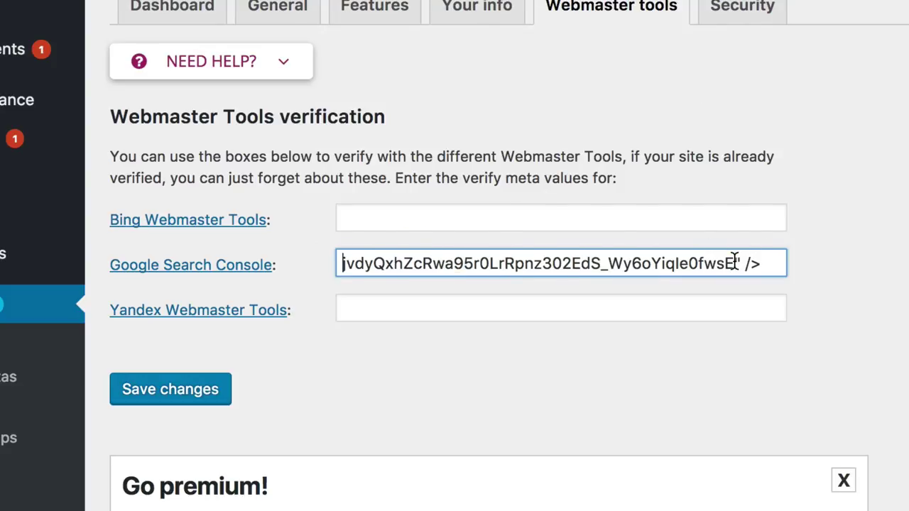
pyautogui.moveTo(735, 261); pyautogui.dragTo(764, 261)
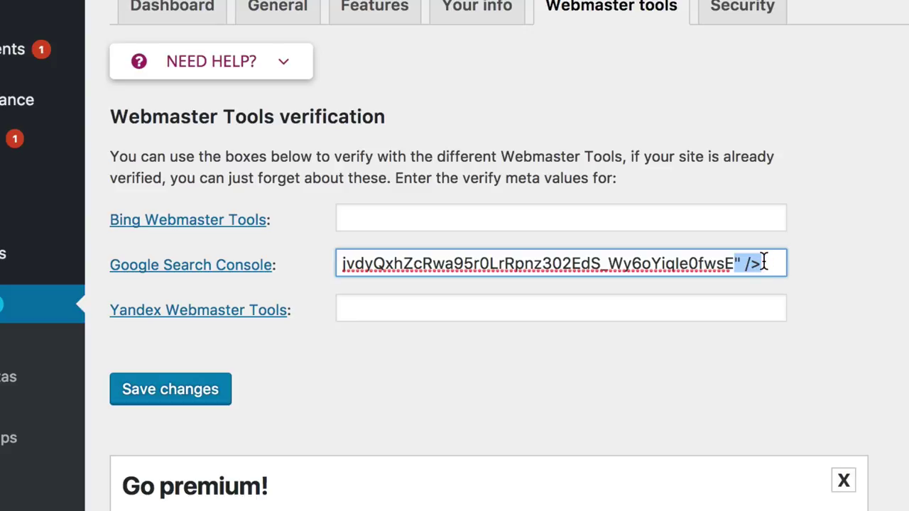
pyautogui.press('BackSpace')
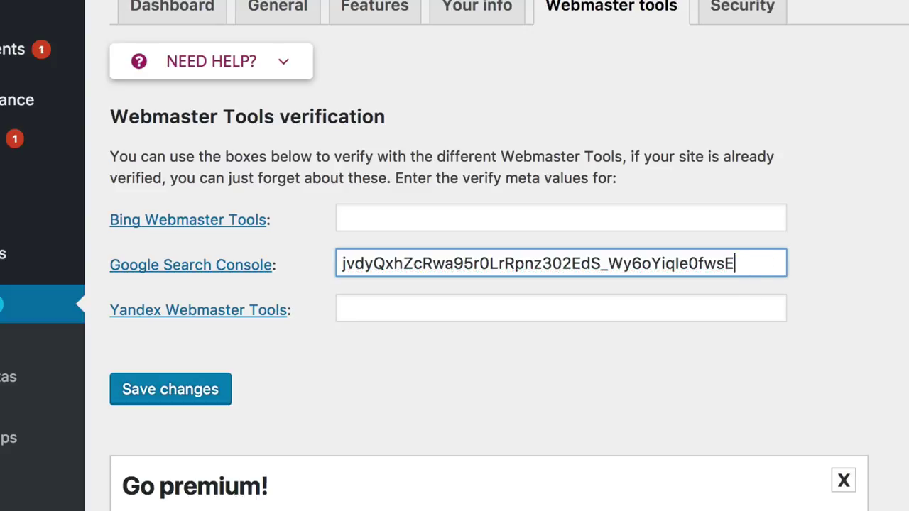
pyautogui.moveTo(750, 262); pyautogui.dragTo(335, 265)
pyautogui.press('Right')
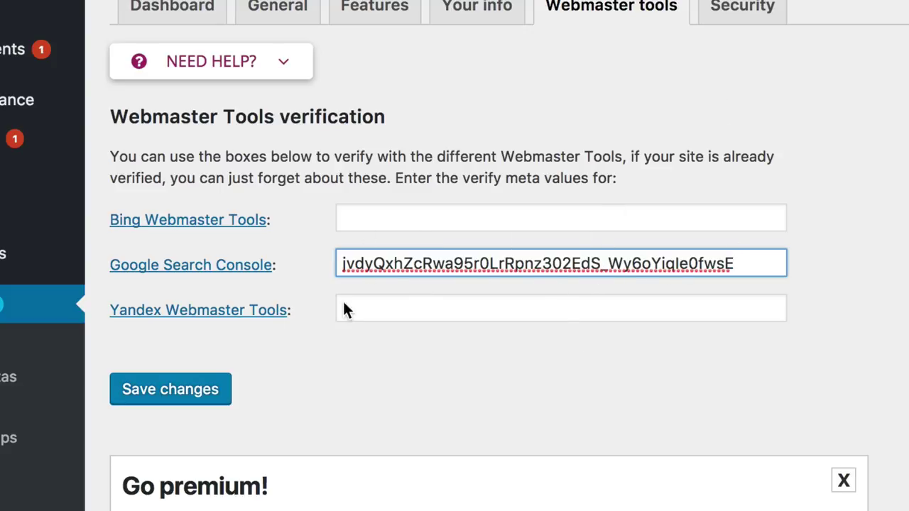
pyautogui.click(178, 388)
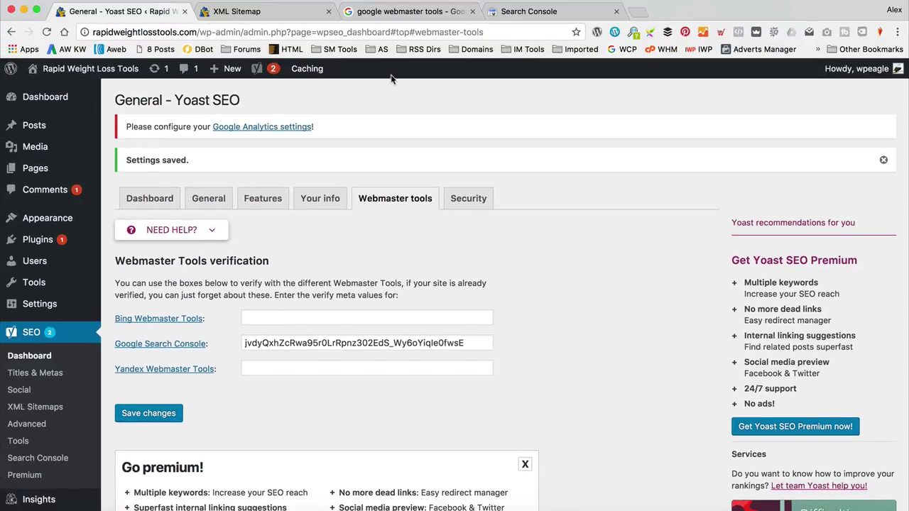
pyautogui.click(535, 12)
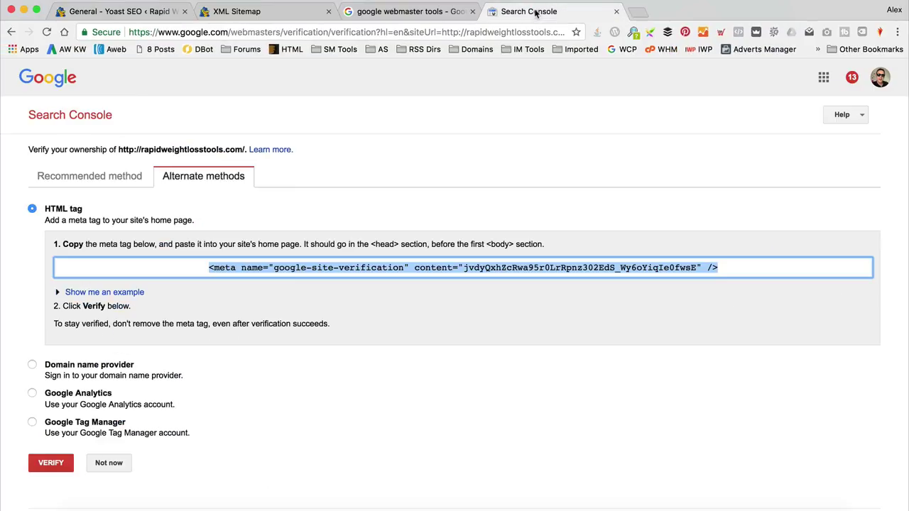
# - Verify ownership of rapidweightlosstools.com and continue to its dashboard
pyautogui.click(44, 468)
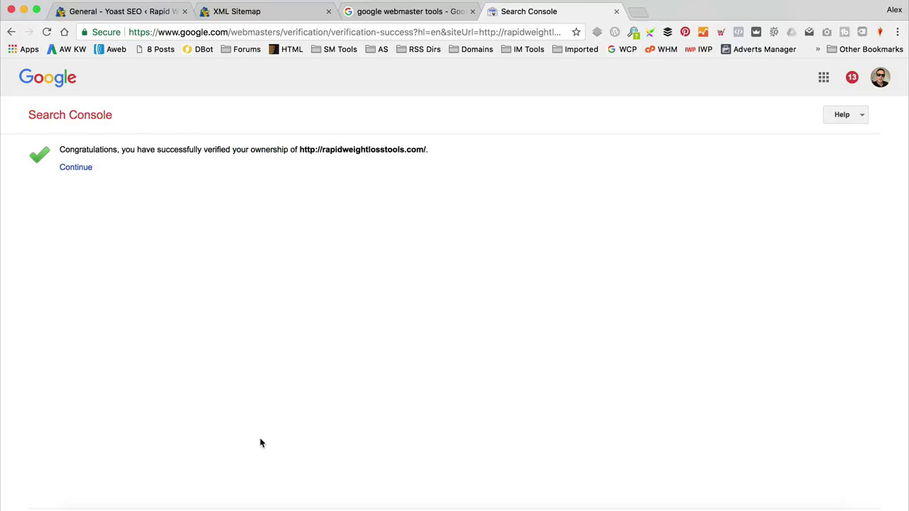
pyautogui.click(80, 167)
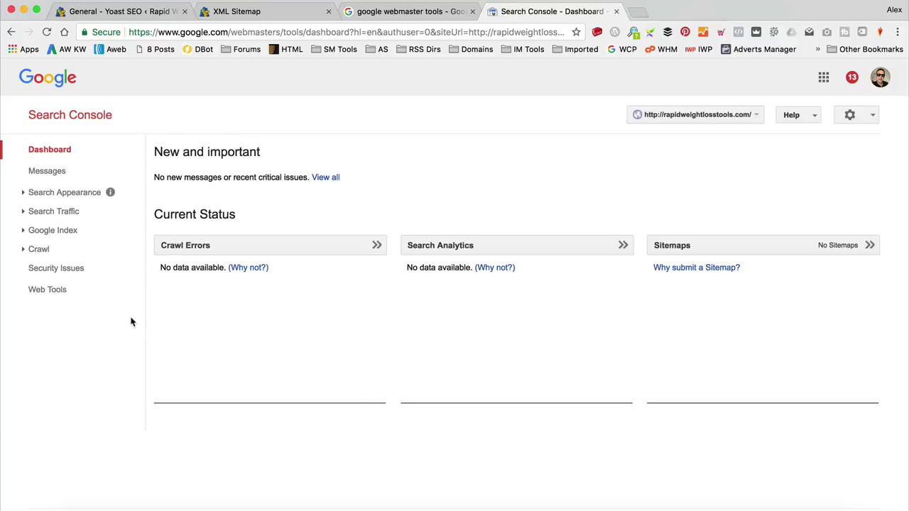
# - Submit sitemap_index.xml, copied from Yoast's sitemap URL, under Crawl > Sitemaps and refresh the list
pyautogui.click(30, 249)
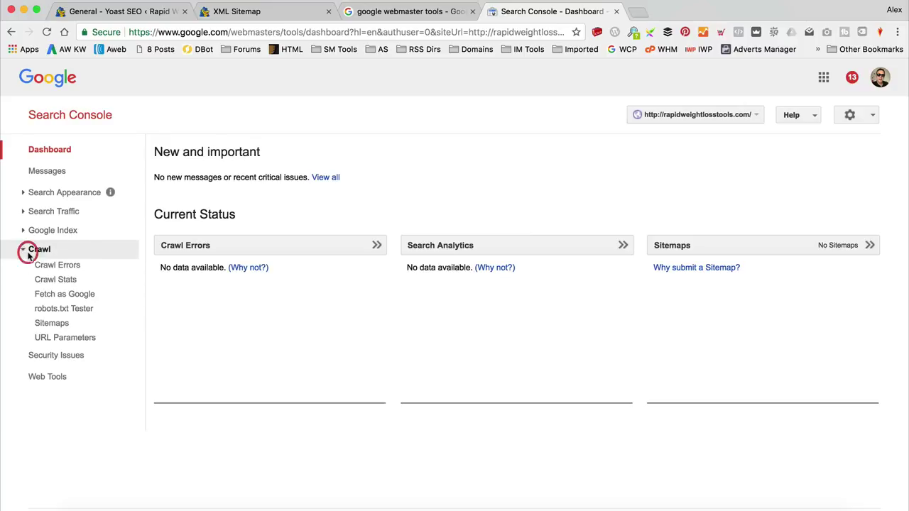
pyautogui.click(54, 325)
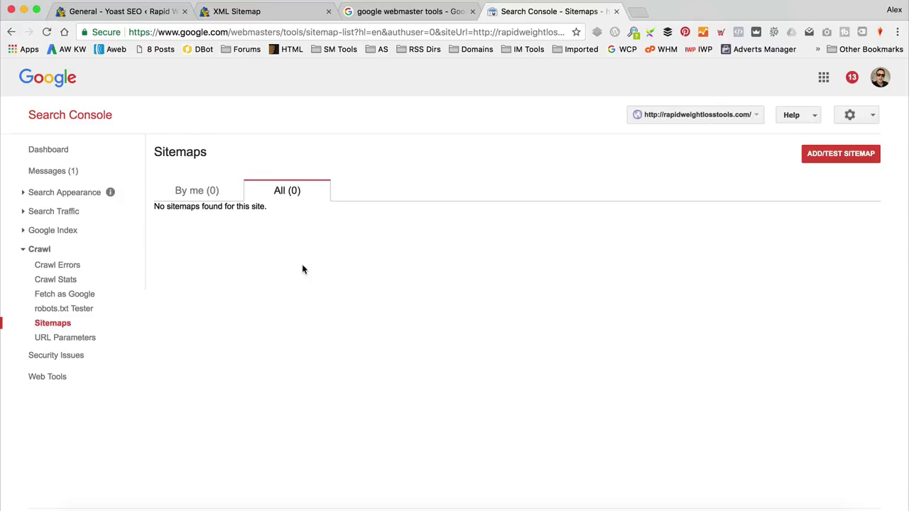
pyautogui.click(830, 155)
pyautogui.click(793, 197)
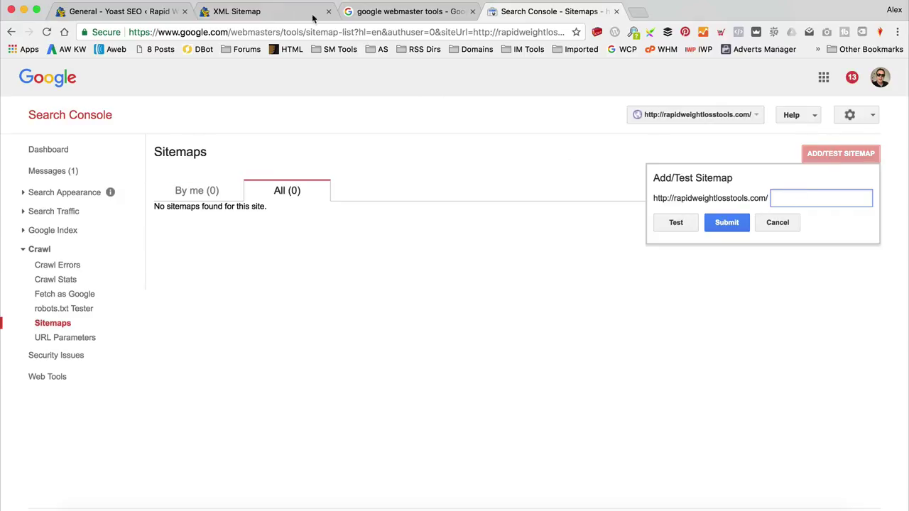
pyautogui.click(270, 13)
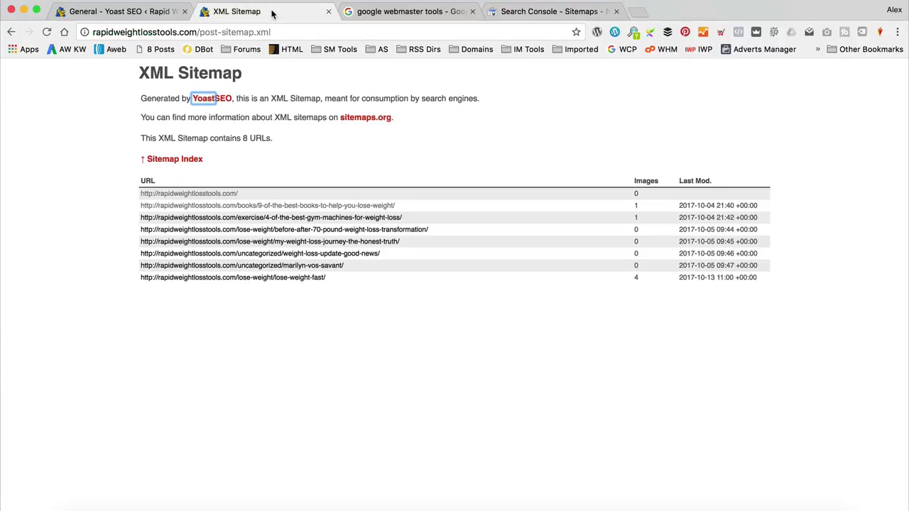
pyautogui.click(177, 161)
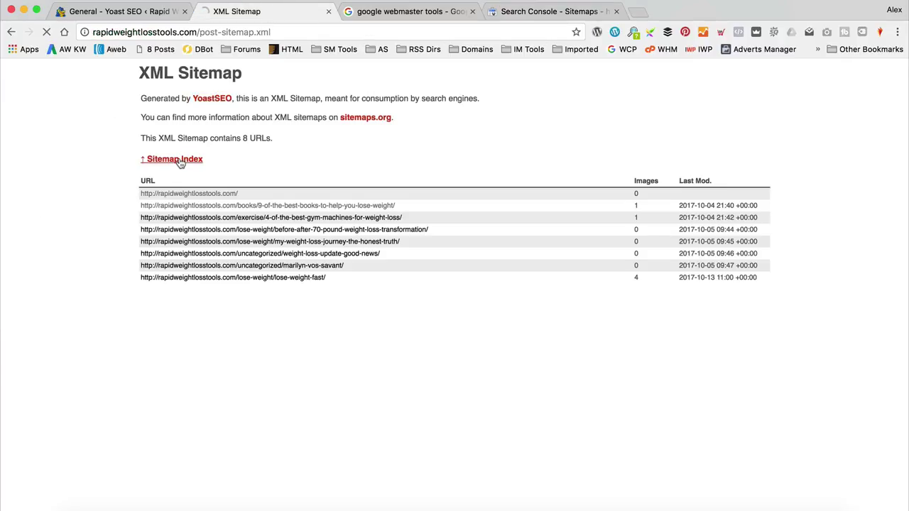
pyautogui.moveTo(305, 33); pyautogui.dragTo(201, 36)
pyautogui.hotkey('ctrl', 'c')
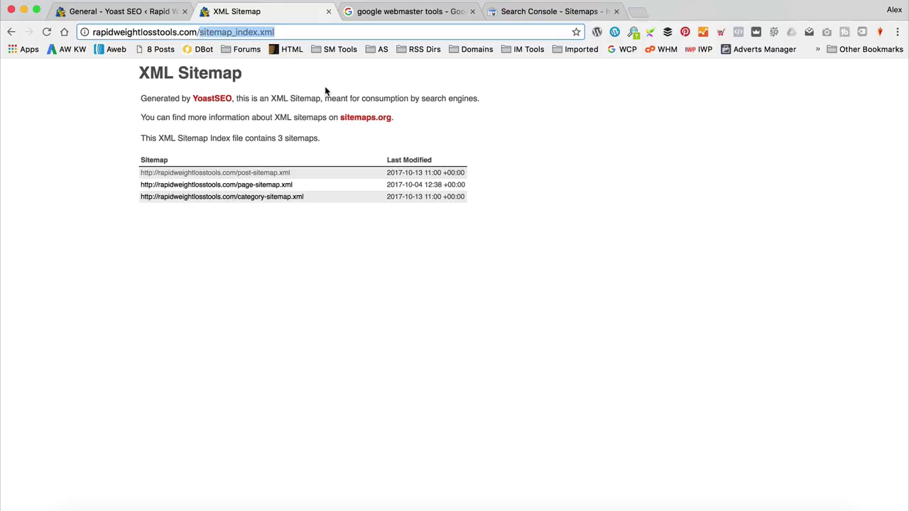
pyautogui.click(535, 11)
pyautogui.hotkey('ctrl', 'v')
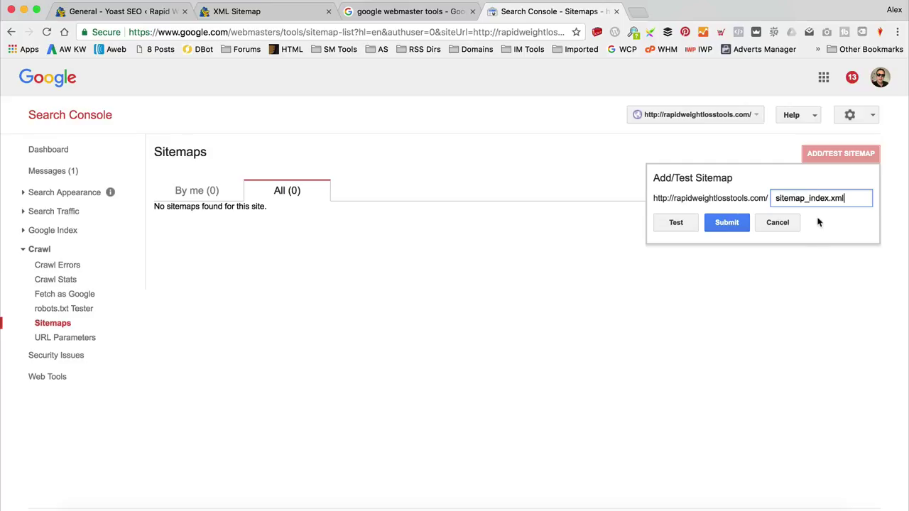
pyautogui.click(722, 230)
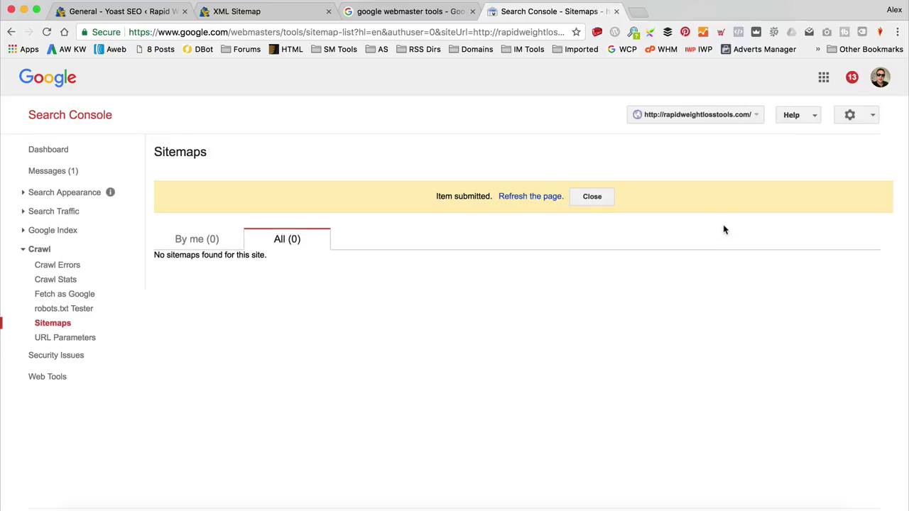
pyautogui.click(526, 197)
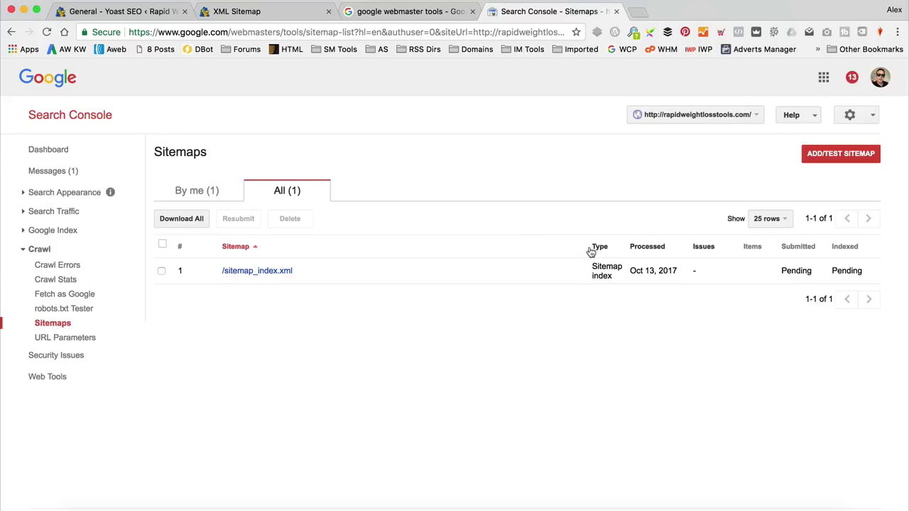